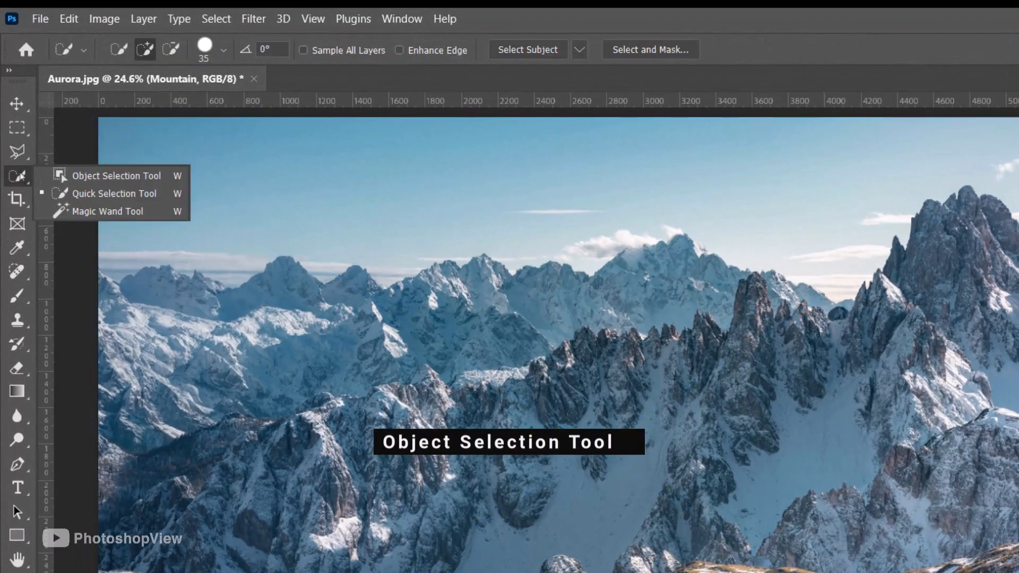
Step: Select the snowy mountain range on the Mountain layer with the Object Selection Tool
left_click(78, 179)
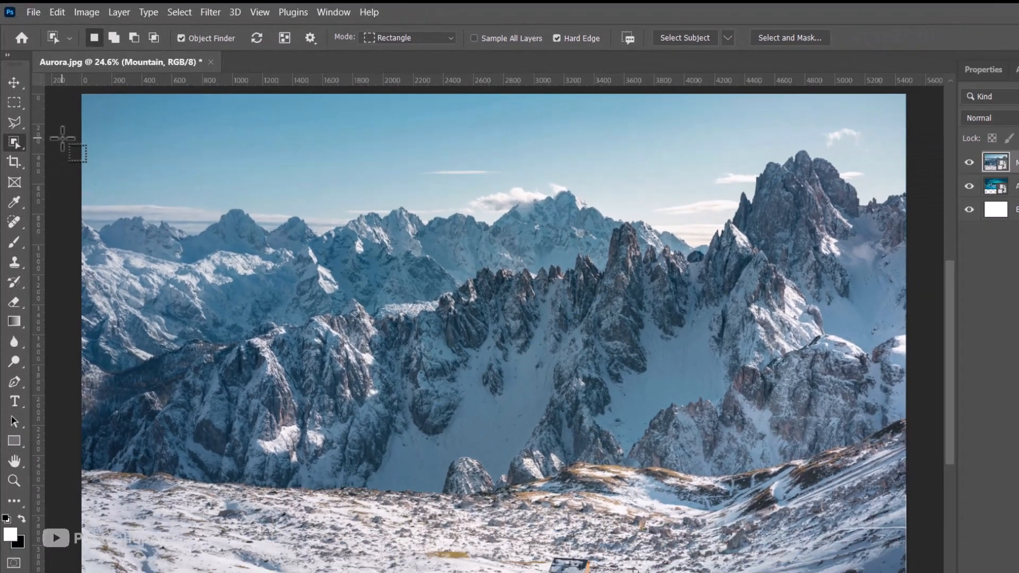
left_click_drag(101, 171, 1018, 517)
left_click_drag(775, 370, 801, 393)
Step: Add the missed patches along the range's outer edge with the Rectangular Marquee and mask the Mountain layer with the selection
key("m")
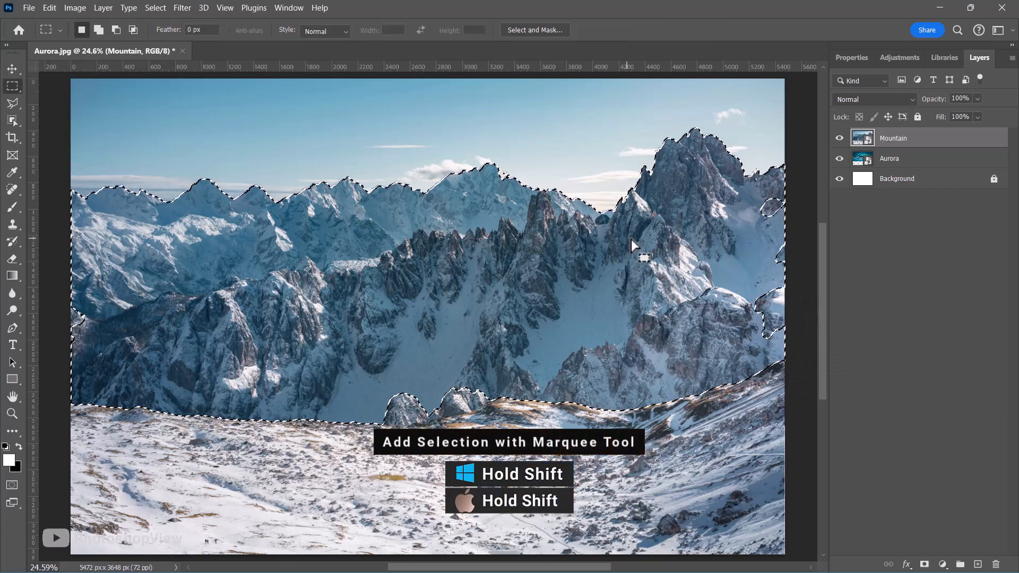
left_click_drag(719, 182, 796, 344)
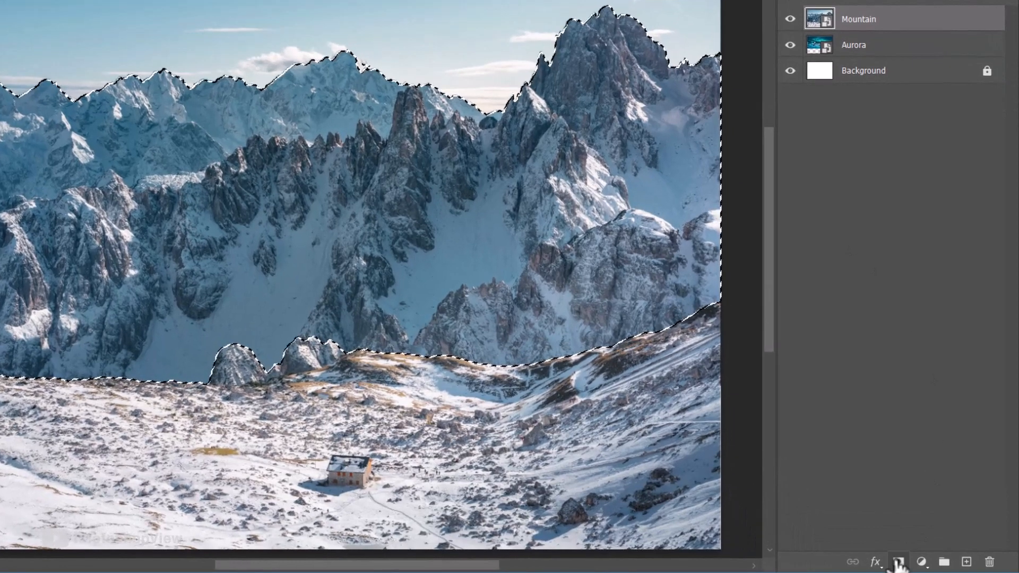
left_click(898, 562)
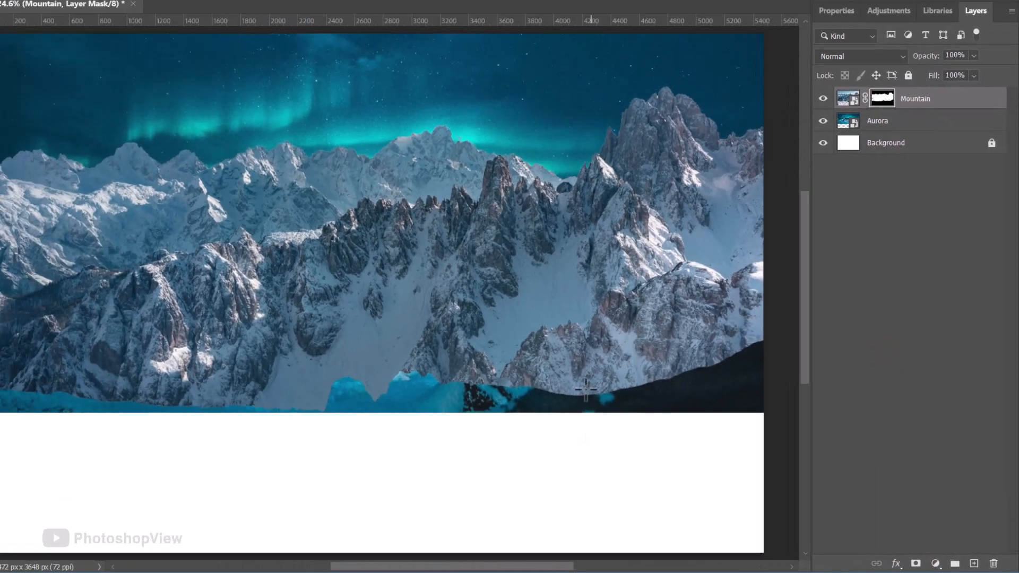
Step: Move the masked mountains down slightly and scale them to about 127%, extending beyond the canvas edge
key("v")
left_click_drag(434, 230, 435, 251)
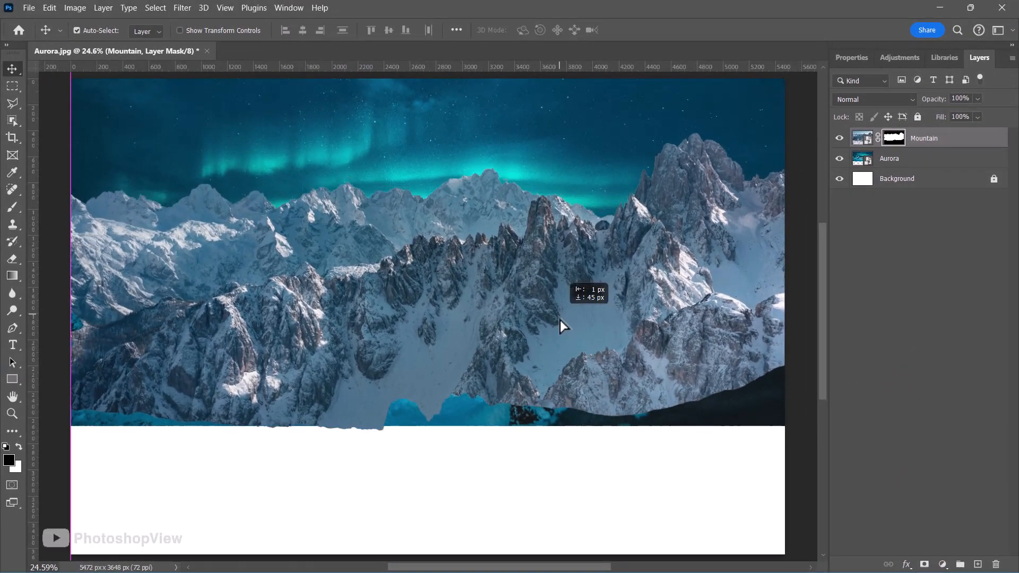
left_click_drag(559, 320, 560, 346)
key("ctrl+t")
left_click_drag(785, 390, 867, 394)
scroll(496, 401, "down", 5)
left_click_drag(723, 387, 759, 396)
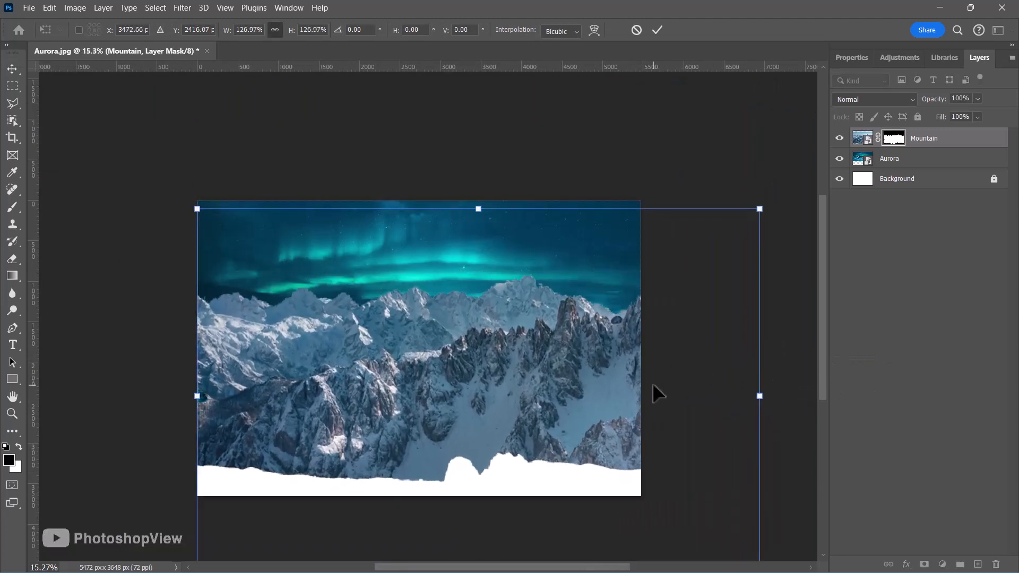
key("Return")
Step: Scale the Aurora layer to about 112%, tilt it slightly counterclockwise behind the peaks, and nudge the Mountain layer into position
left_click(889, 159)
key("ctrl+t")
left_click_drag(198, 118, 154, 104)
left_click_drag(239, 216, 237, 221)
left_click_drag(663, 276, 663, 263)
left_click_drag(639, 251, 657, 251)
left_click_drag(589, 292, 582, 287)
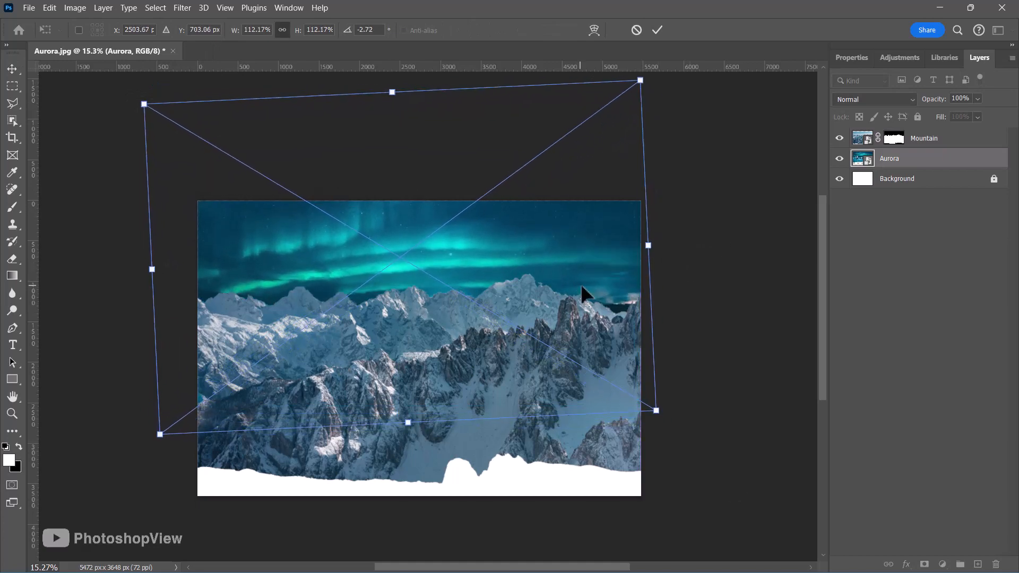
left_click_drag(674, 254, 673, 260)
left_click_drag(570, 273, 572, 281)
key("Return")
mouse_move(526, 349)
left_mouse_down()
mouse_move(523, 359)
mouse_move(533, 358)
left_mouse_up()
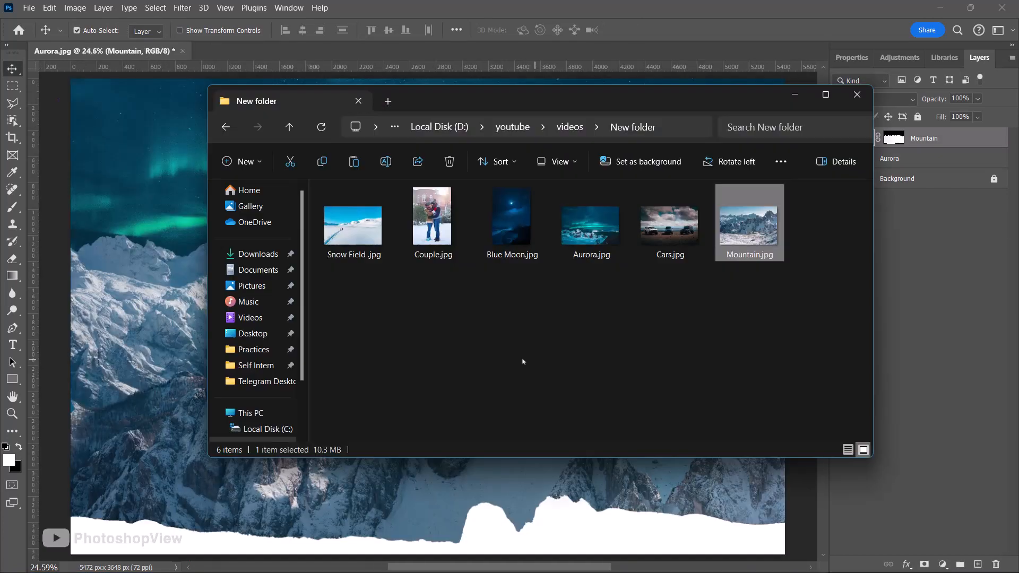
Step: Place the Snow Field image as the uppermost layer and outline the hikers and their trail with the Polygonal Lasso
left_click_drag(352, 220, 154, 312)
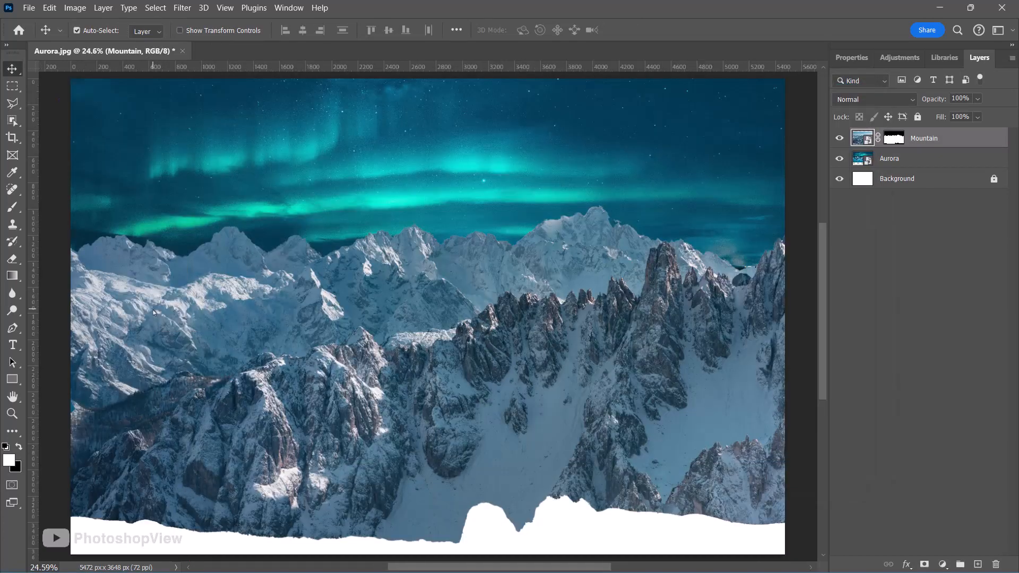
key("Return")
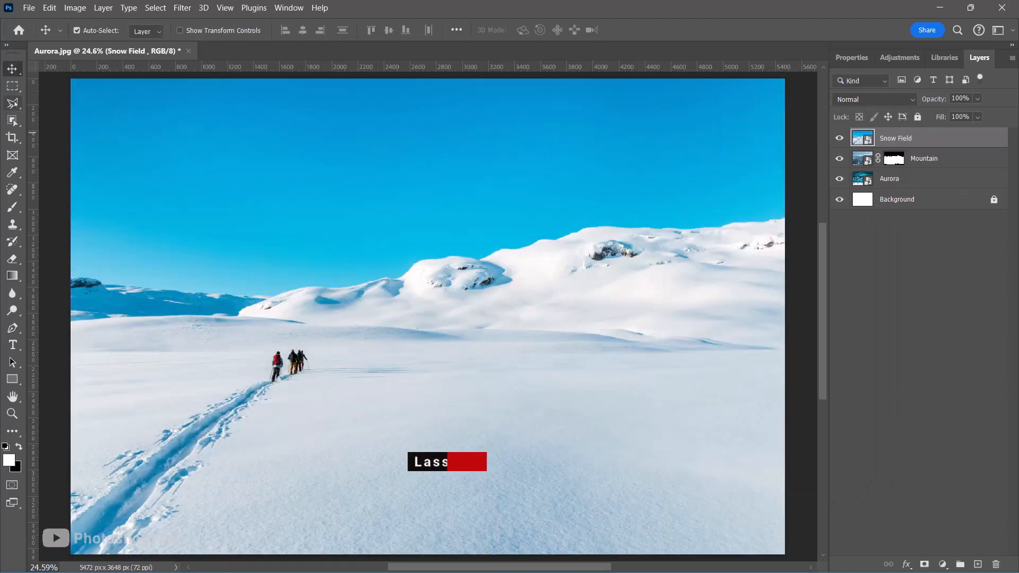
key("l")
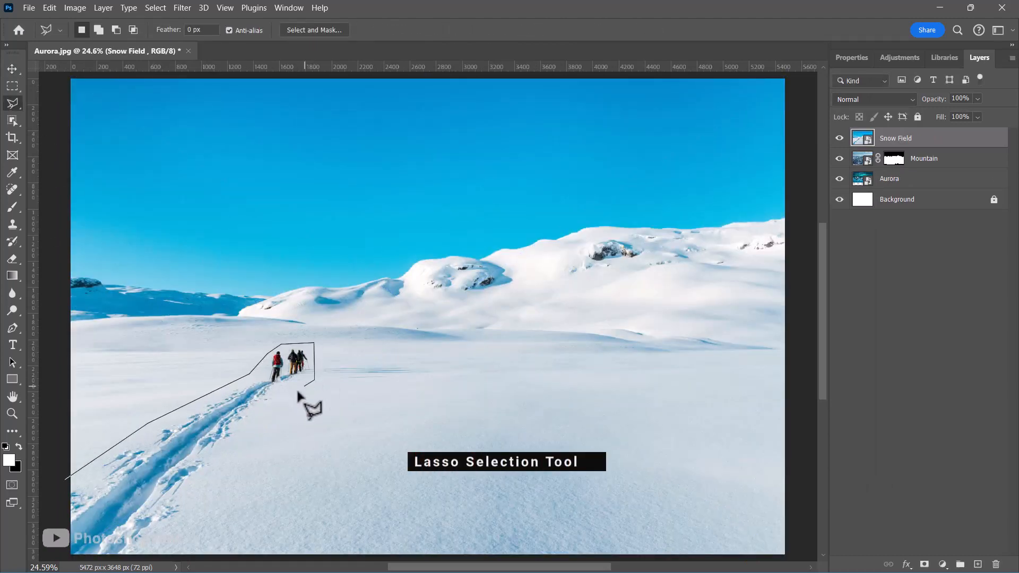
left_click_drag(298, 395, 228, 448)
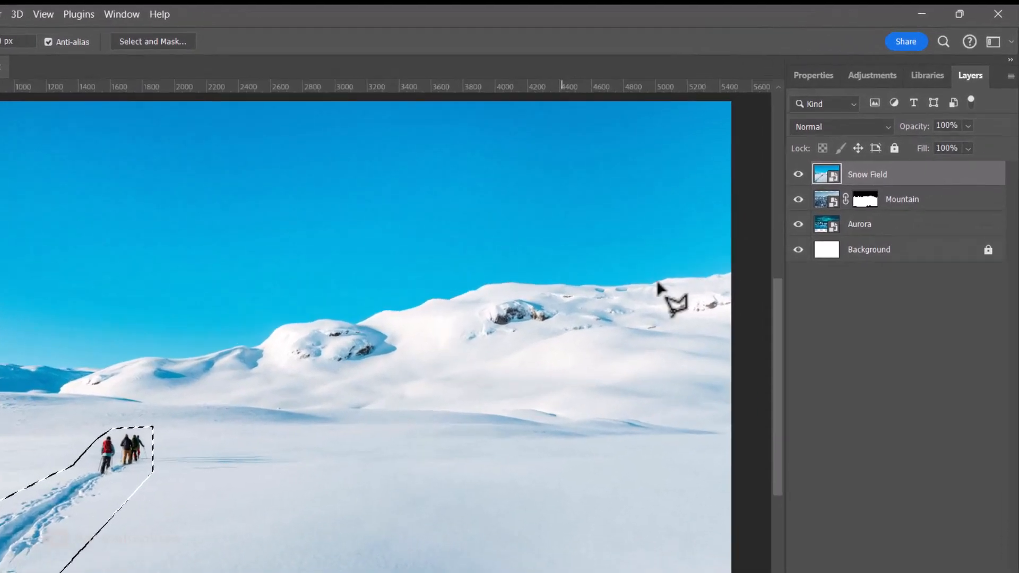
Step: Rasterize the Snow Field layer and replace the hikers and trail using Content-Aware Fill, output to the current layer
right_click(900, 178)
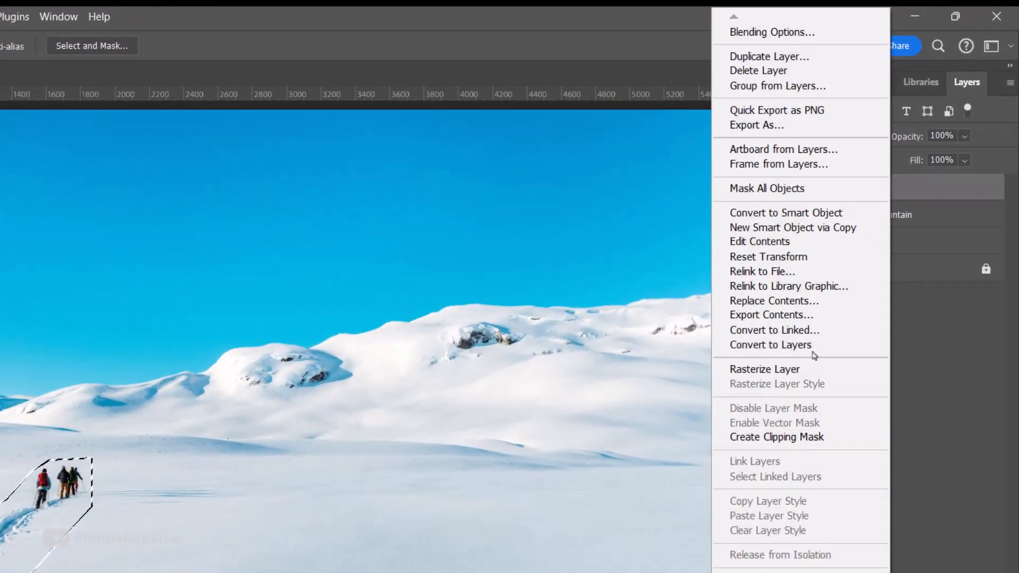
left_click(785, 369)
right_click(203, 431)
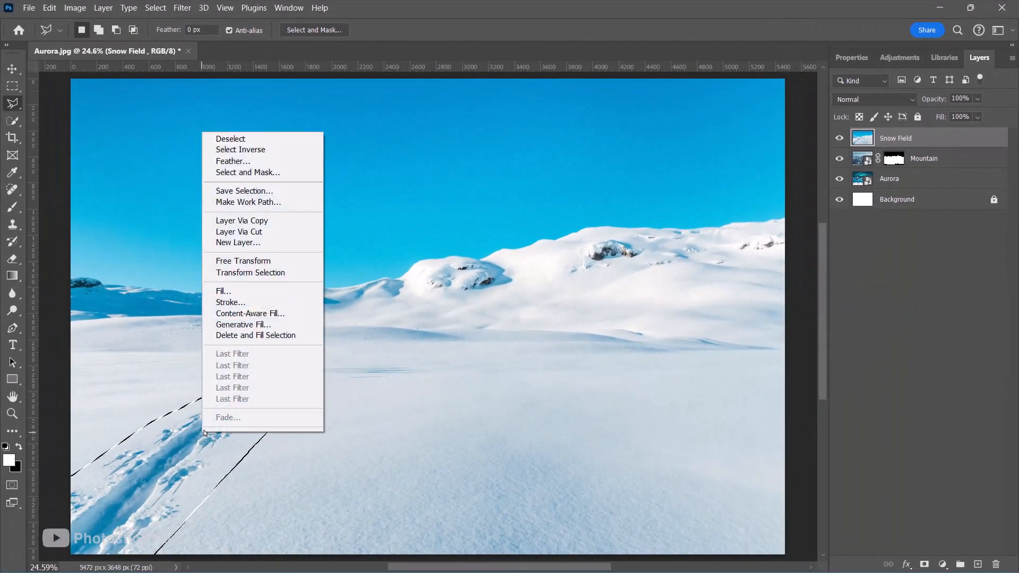
left_click(258, 314)
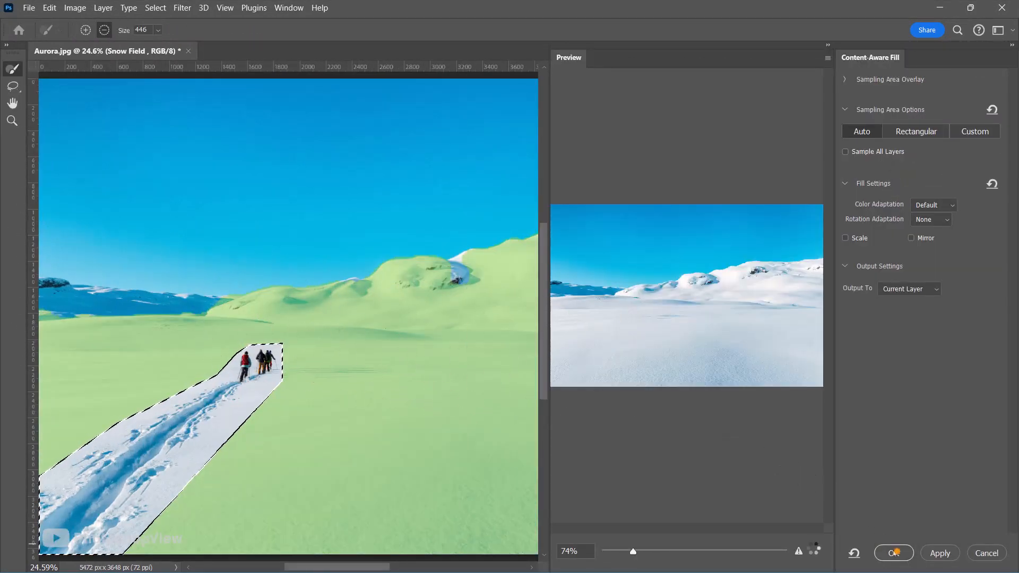
left_click(893, 553)
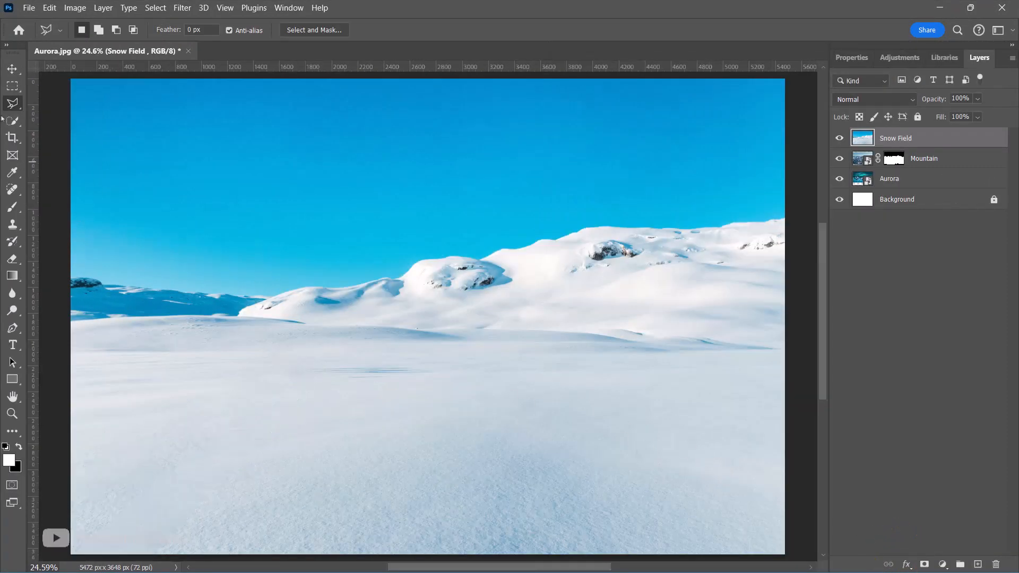
Step: Select the snow-covered ground below the sky with the Object Selection Tool and mask the Snow Field layer with it
left_click(15, 124)
left_click(80, 118)
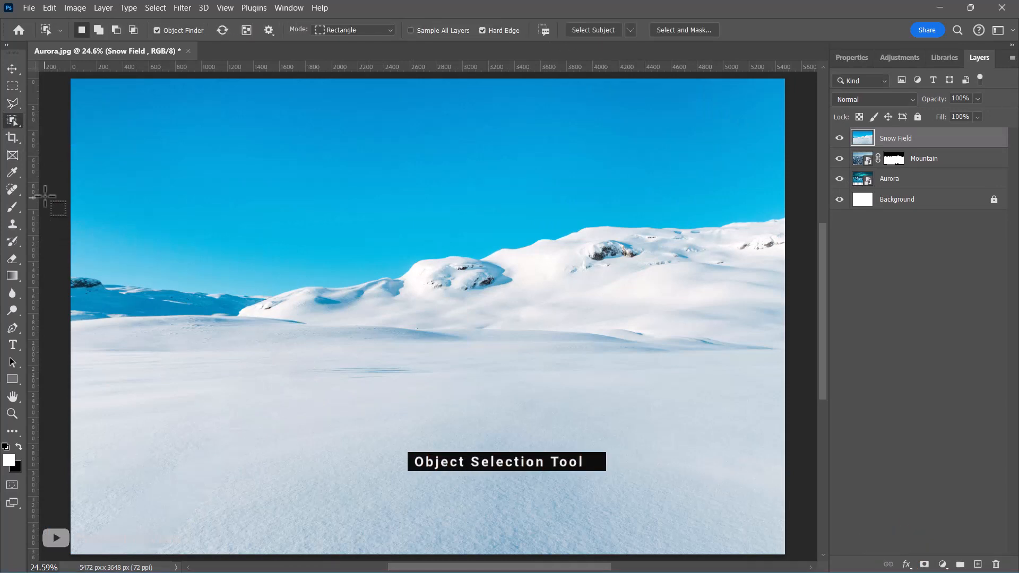
left_click_drag(72, 189, 826, 554)
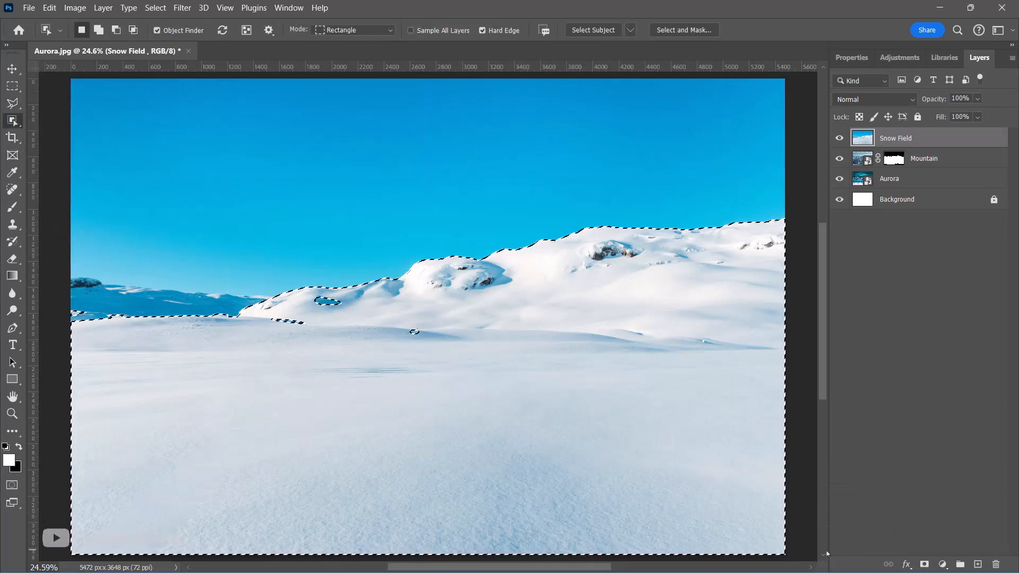
left_click(924, 564)
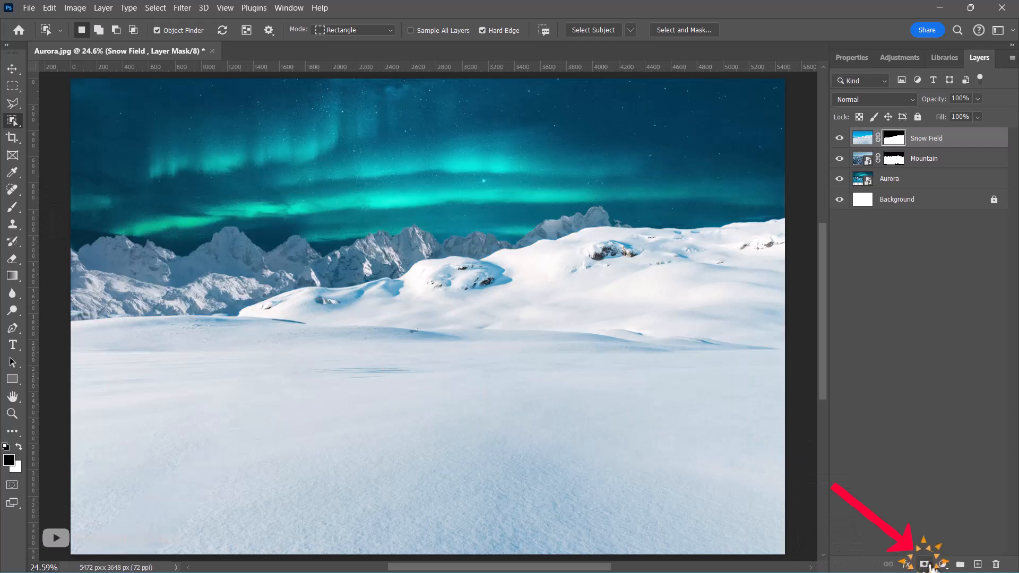
Step: Flip the masked snow field horizontally and move it down to reveal more of the mountains
key("v")
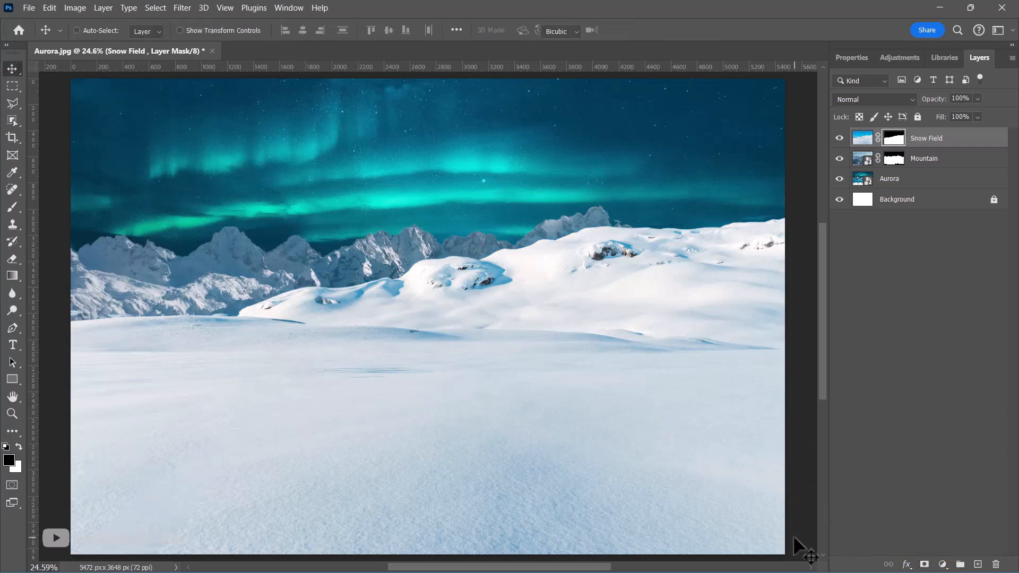
key("ctrl+t")
right_click(442, 389)
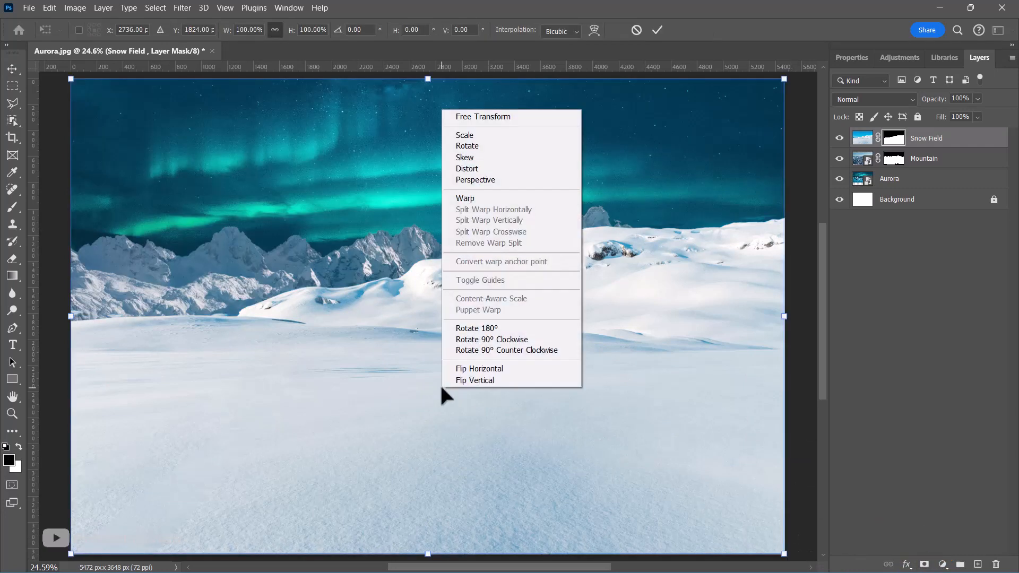
left_click(467, 369)
left_click_drag(426, 91, 421, 215)
scroll(775, 329, "down", 3)
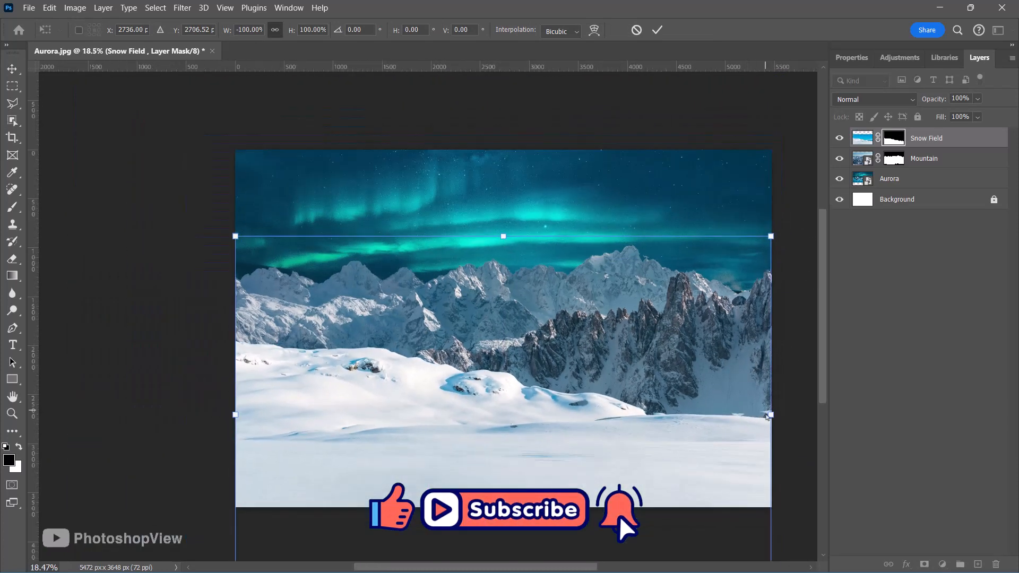
Step: Scale the snow field to about 112%, tilt it slightly counterclockwise, and centre it across the canvas as the foreground
left_click_drag(772, 414, 822, 415)
left_click_drag(460, 357, 442, 358)
left_click_drag(100, 271, 103, 291)
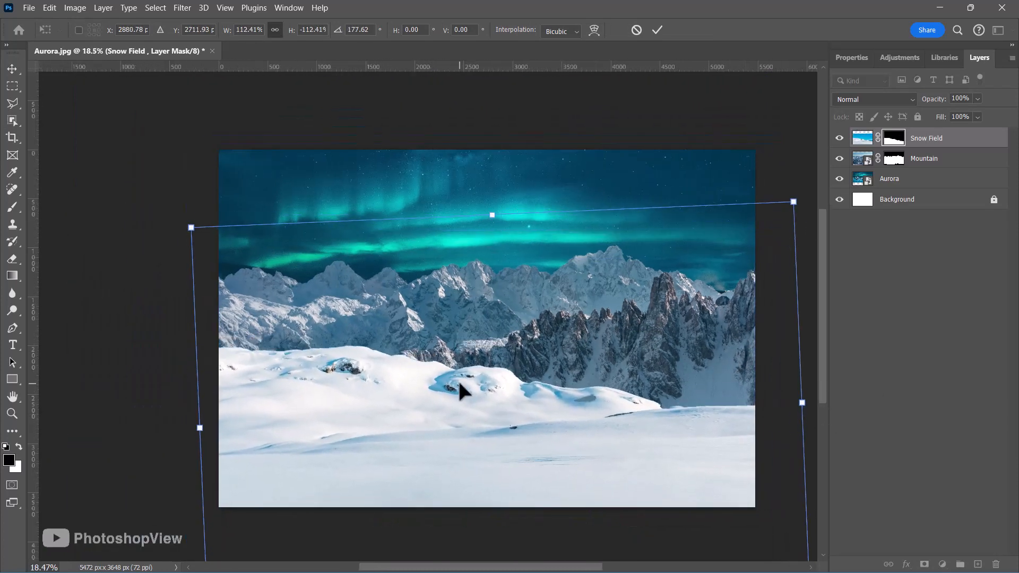
mouse_move(458, 381)
left_mouse_down()
mouse_move(450, 391)
mouse_move(454, 383)
left_mouse_up()
mouse_move(810, 371)
left_mouse_down()
mouse_move(807, 384)
mouse_move(803, 375)
left_mouse_up()
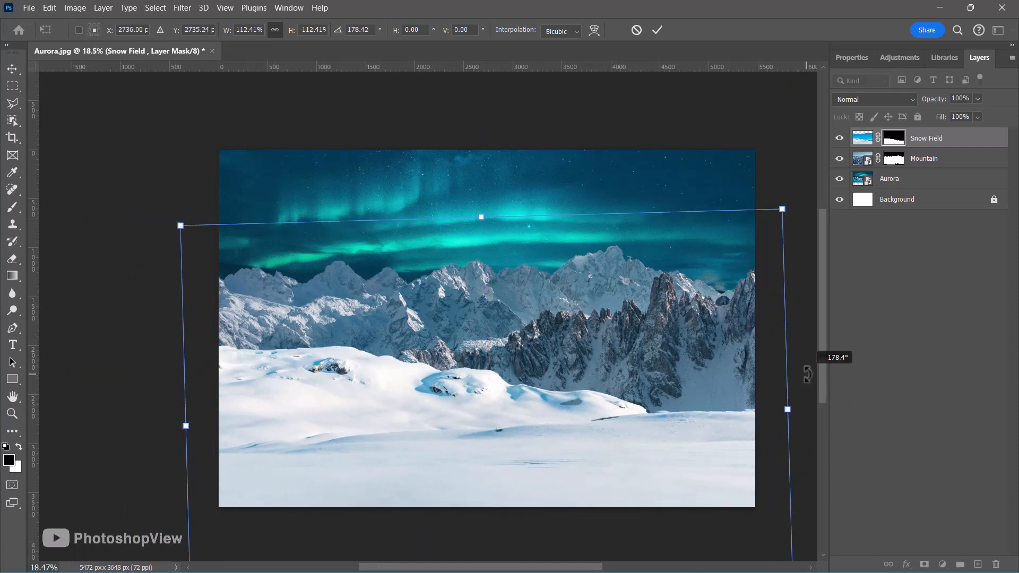
key("Return")
key("ctrl+0")
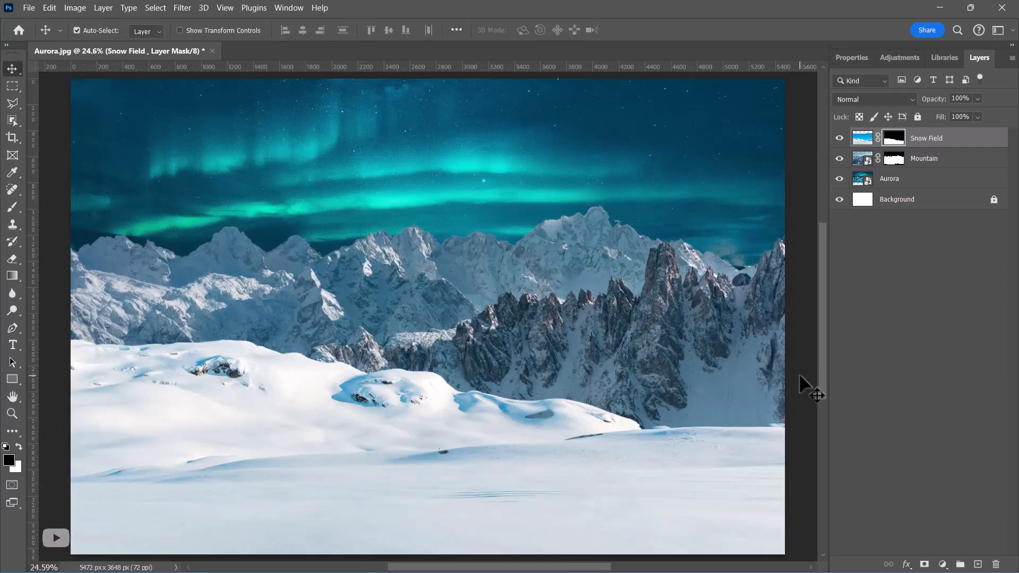
Step: Place the Cars image above the snow field and mask it so only the white pickup truck remains
key("alt+Tab")
left_click_drag(670, 223, 165, 393)
key("Return")
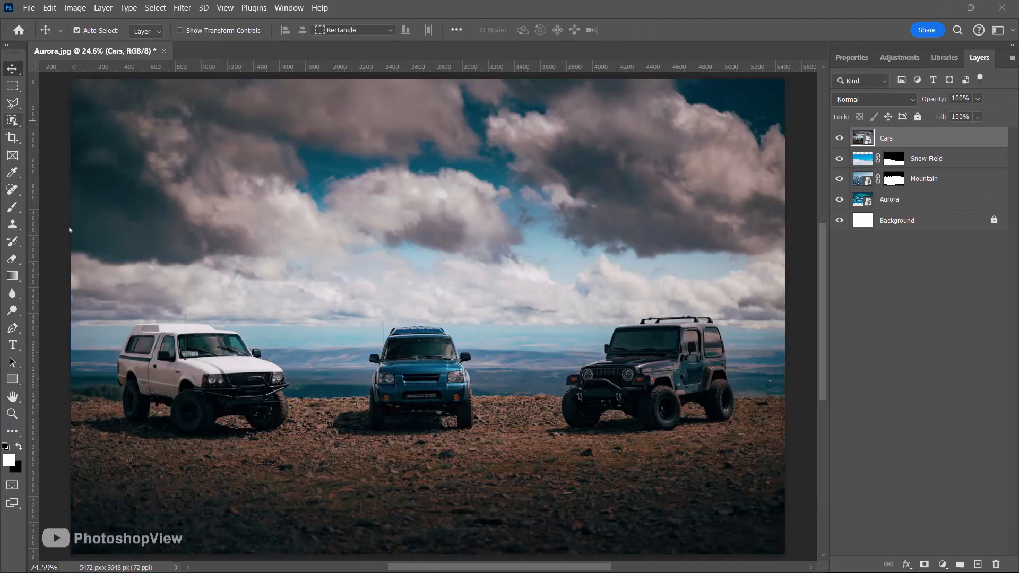
left_click(12, 120)
mouse_move(96, 300)
left_mouse_down()
mouse_move(270, 449)
mouse_move(292, 448)
left_mouse_up()
key("l")
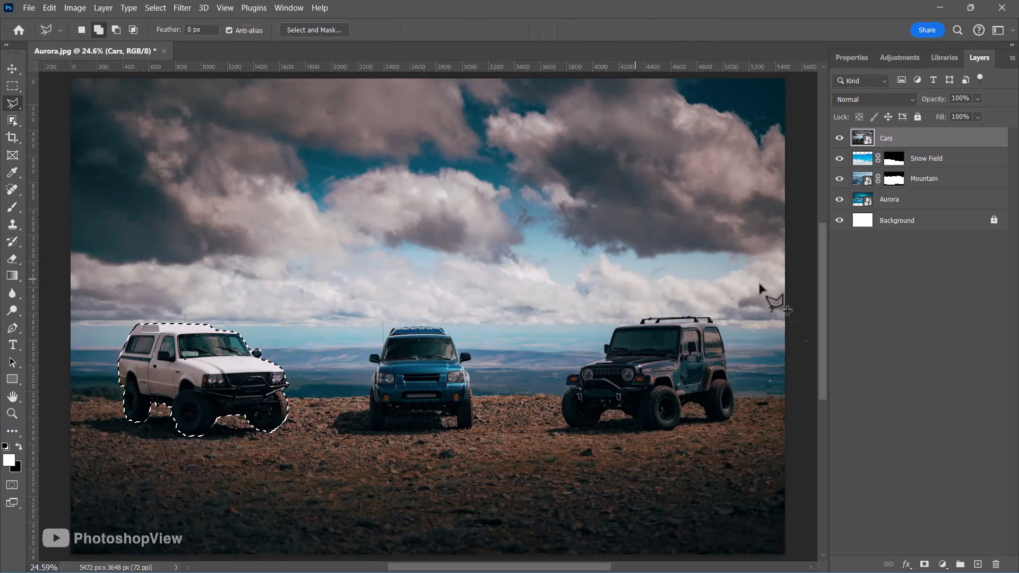
left_click(923, 564)
Step: Move the truck down onto the foreground snow, closer to the centre, and rotate it slightly counterclockwise
key("v")
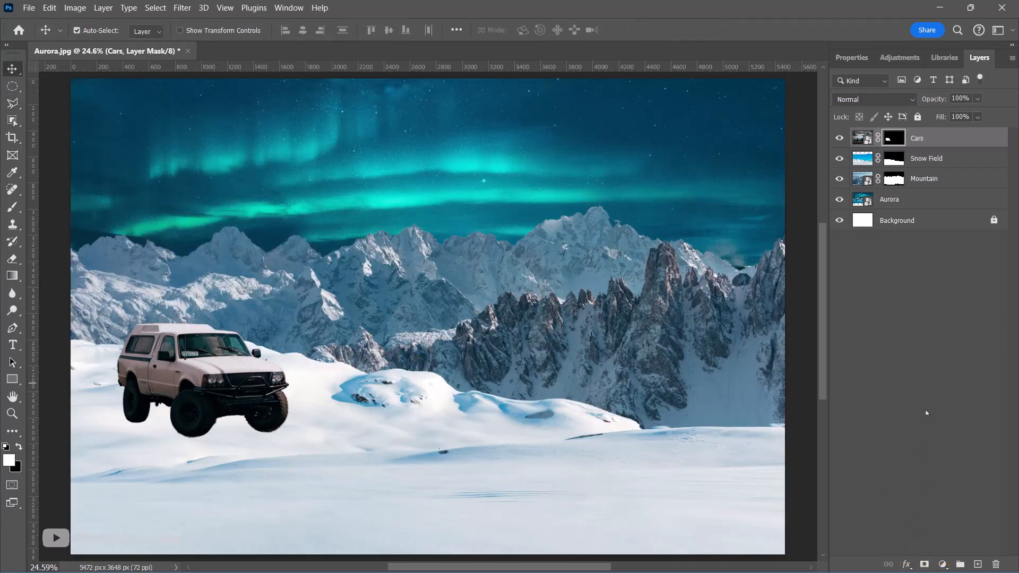
left_click_drag(232, 396, 361, 468)
key("ctrl+t")
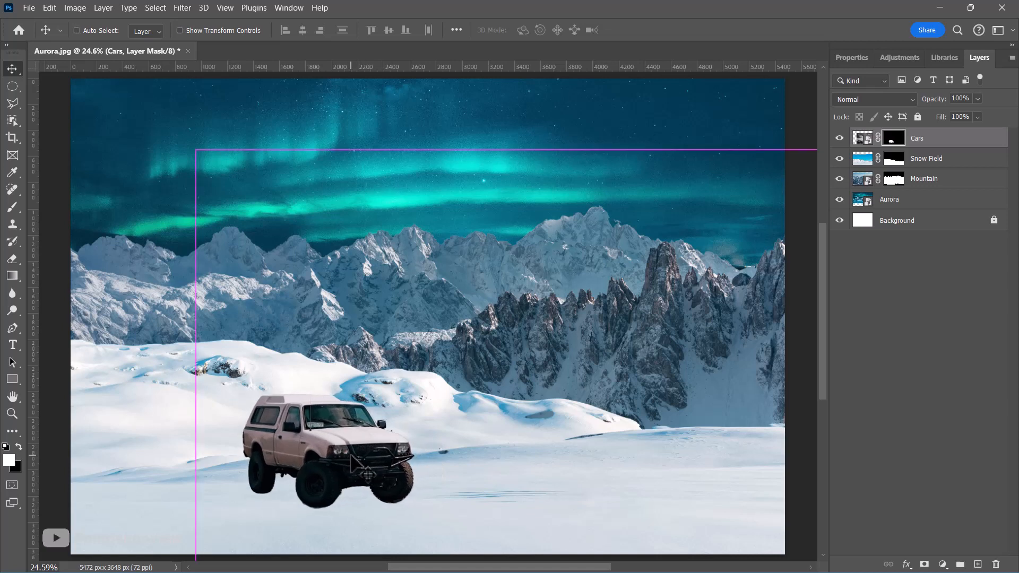
left_click_drag(139, 332, 151, 345)
key("Return")
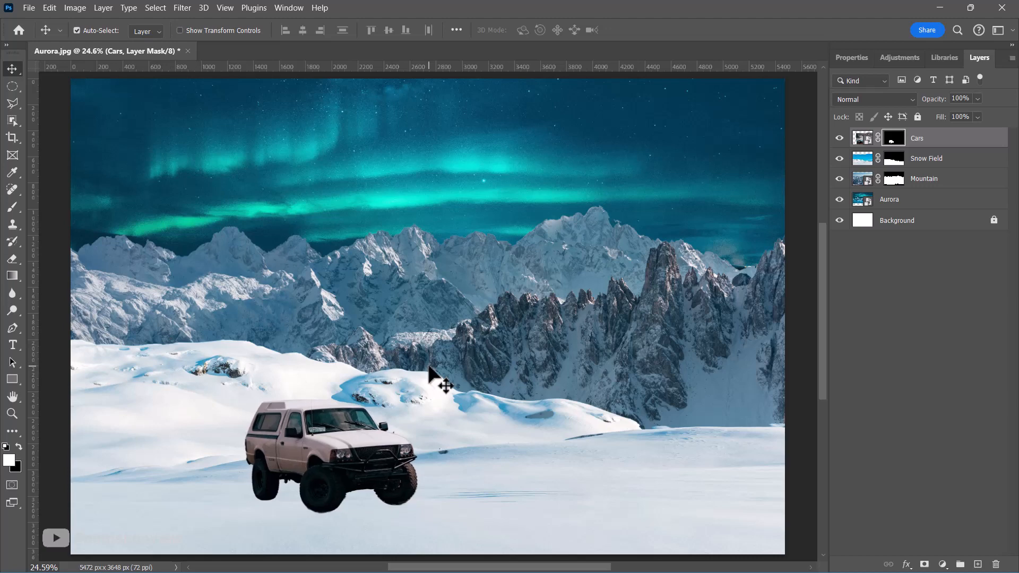
Step: Place the Couple image above the truck and mask it so only the embracing couple remains
key("alt+Tab")
left_click_drag(428, 231, 170, 328)
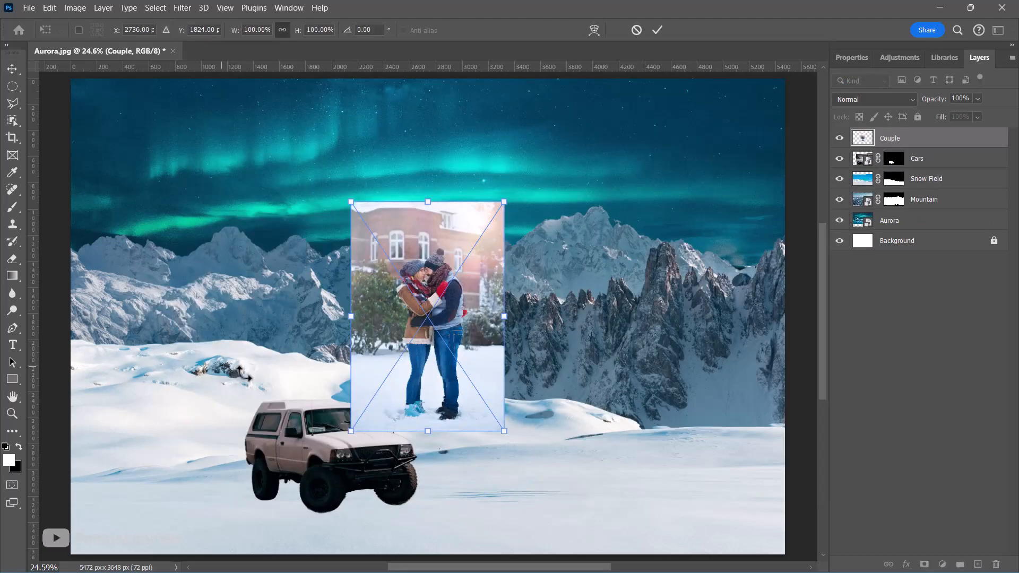
key("Return")
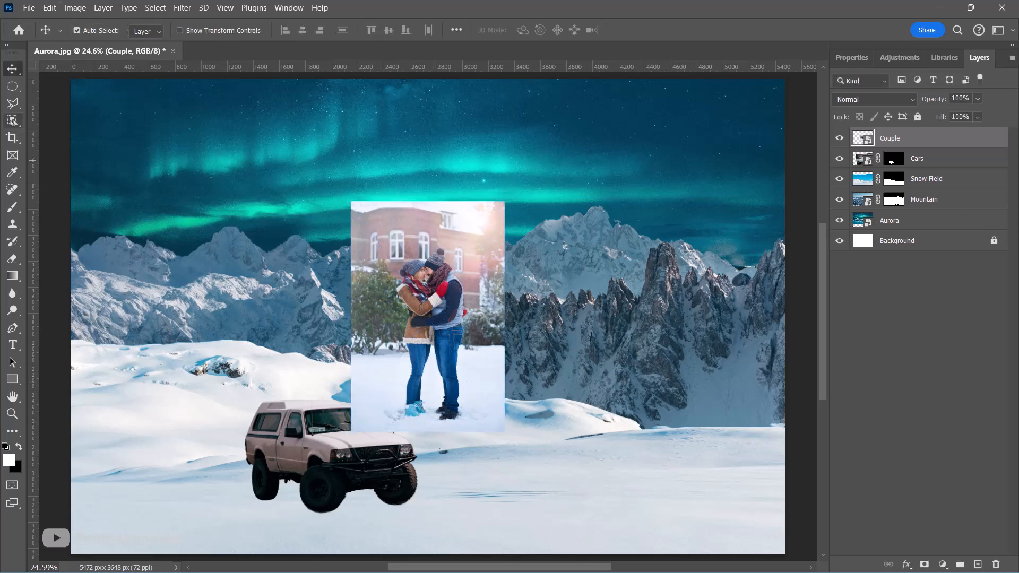
left_click_drag(391, 248, 474, 425)
key("v")
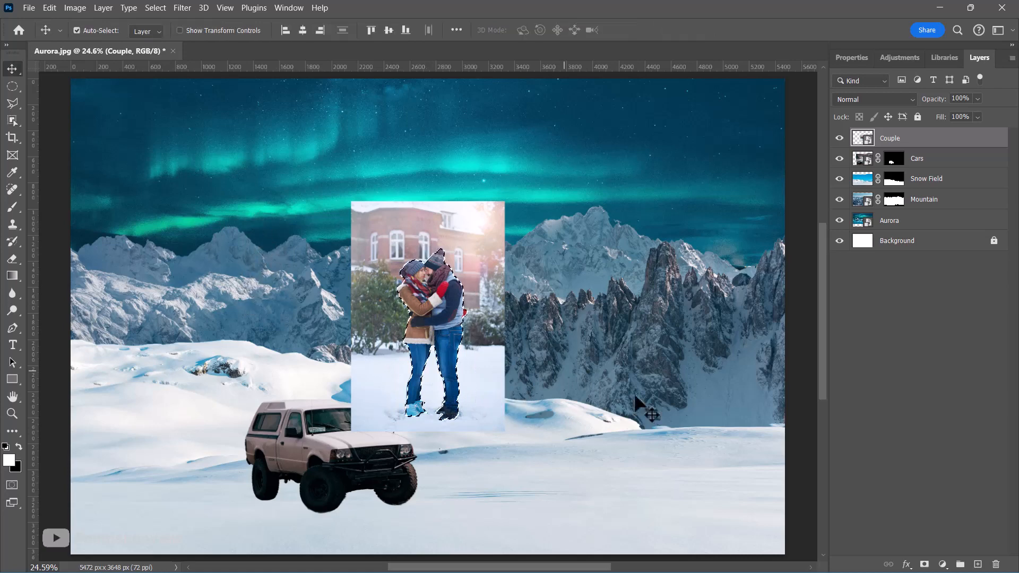
left_click(924, 564)
Step: Scale the couple to about 66% and position them on the snow in front of the truck's front end
left_click_drag(450, 315, 414, 413)
key("ctrl+t")
left_click_drag(468, 298, 423, 370)
left_click_drag(315, 529, 324, 518)
left_click_drag(377, 452, 396, 460)
Step: Flip the couple horizontally and shrink them slightly beside the truck
right_click(413, 450)
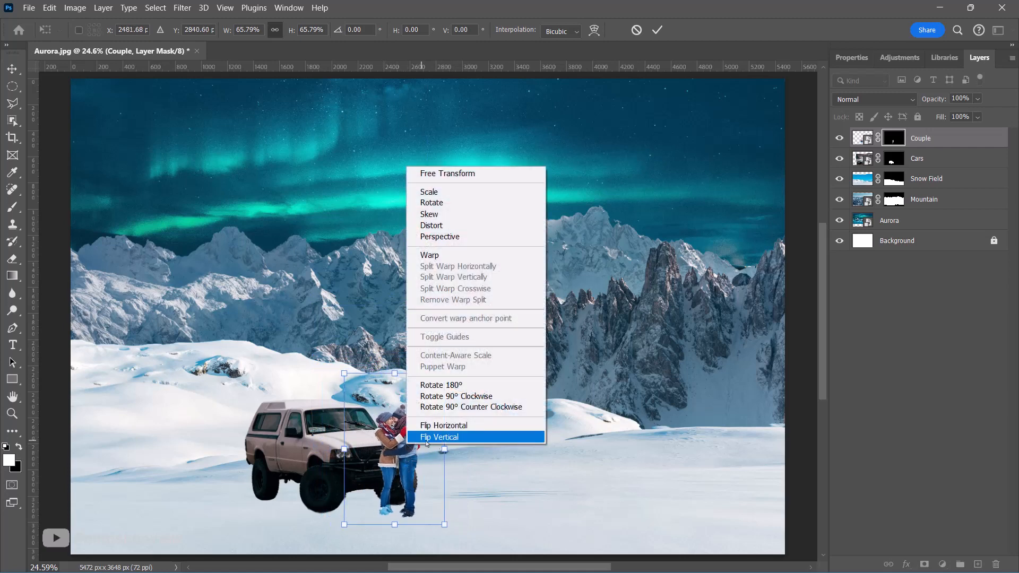
left_click(430, 423)
left_click_drag(444, 373, 444, 380)
key("Return")
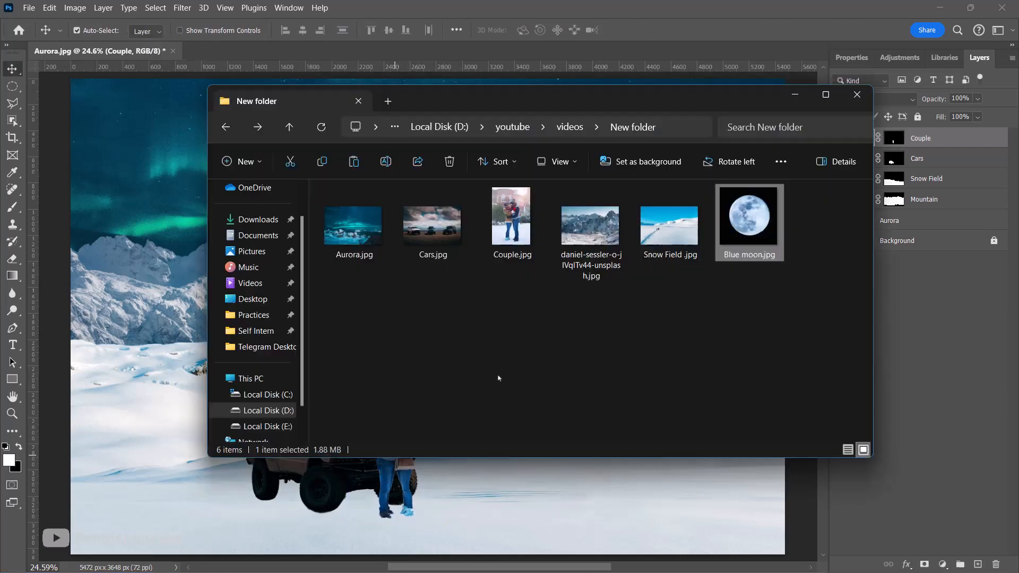
Step: Place the Blue moon image above the couple and mask out its black background so only the moon remains
left_click_drag(751, 212, 184, 320)
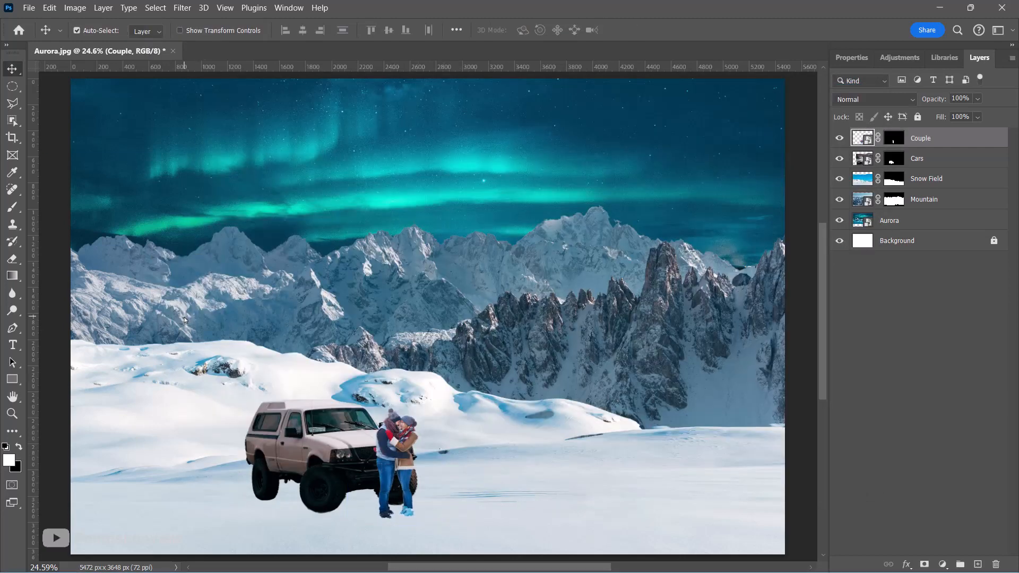
key("Return")
left_click(12, 121)
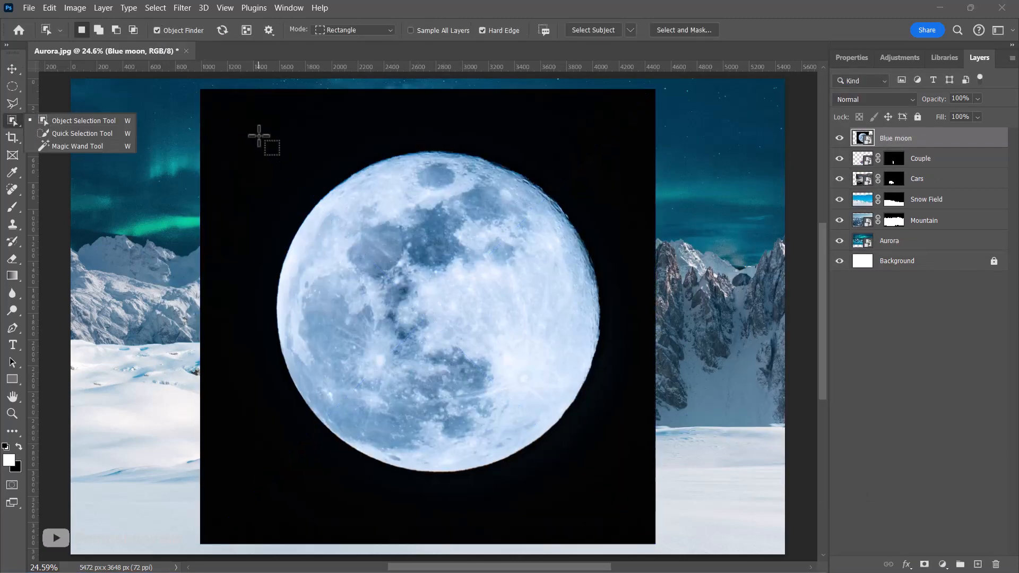
left_click_drag(258, 136, 617, 481)
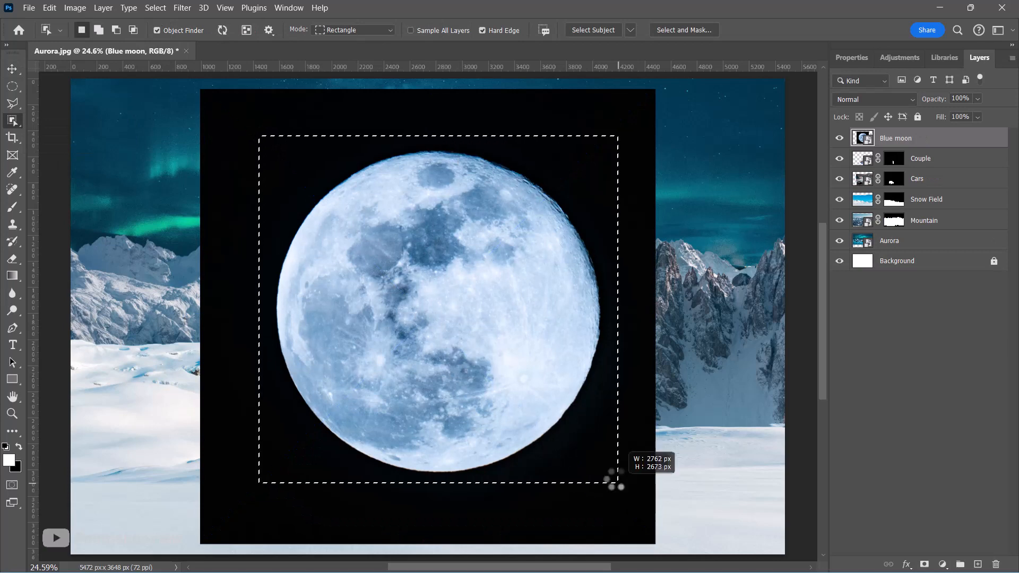
key("v")
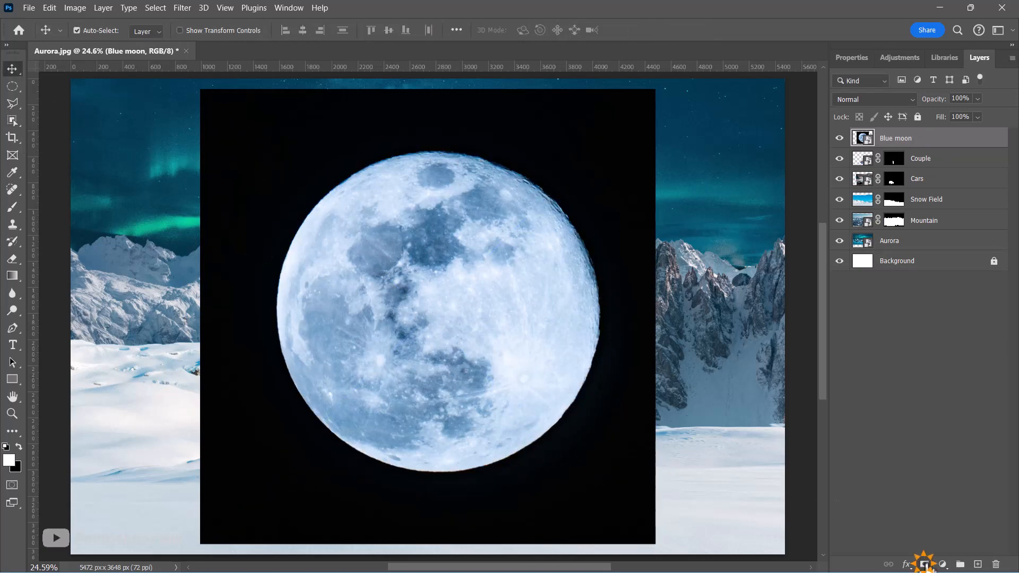
left_click(922, 560)
Step: Scale the moon to about 7.18% and position it in the night sky above the mountains' right end
key("ctrl+t")
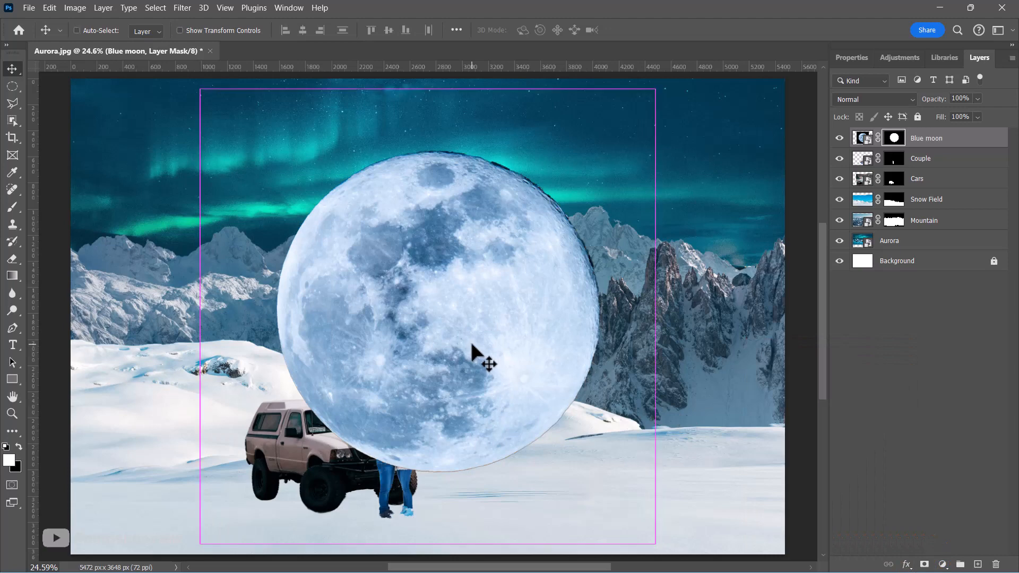
left_click_drag(200, 546, 740, 189)
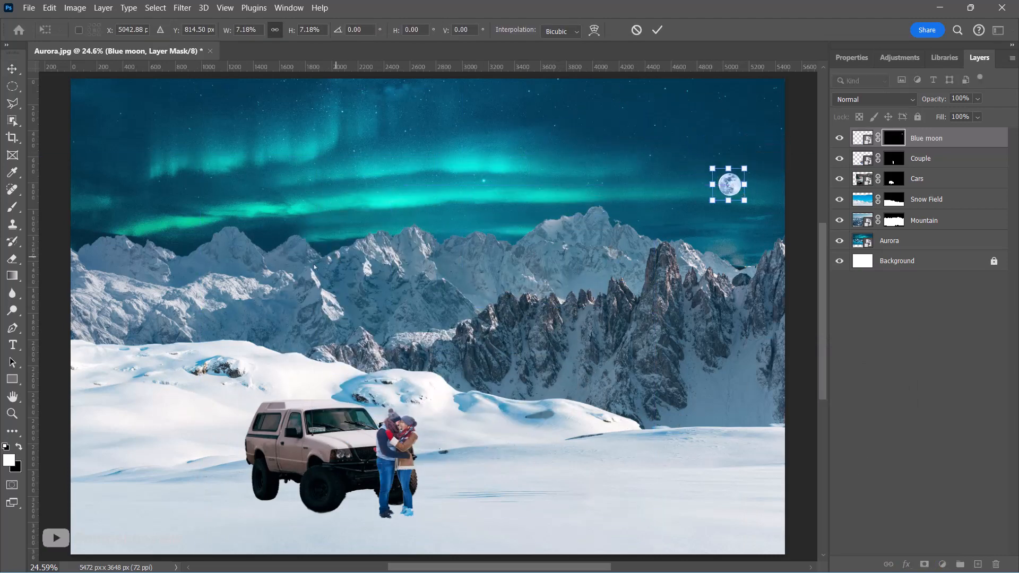
key("Return")
Step: Reduce the Aurora image's height to about 100.14% and move it about 85 px right and 240 px down
left_click(388, 151)
key("ctrl+t")
left_click_drag(410, 451, 411, 392)
left_click_drag(454, 215, 464, 246)
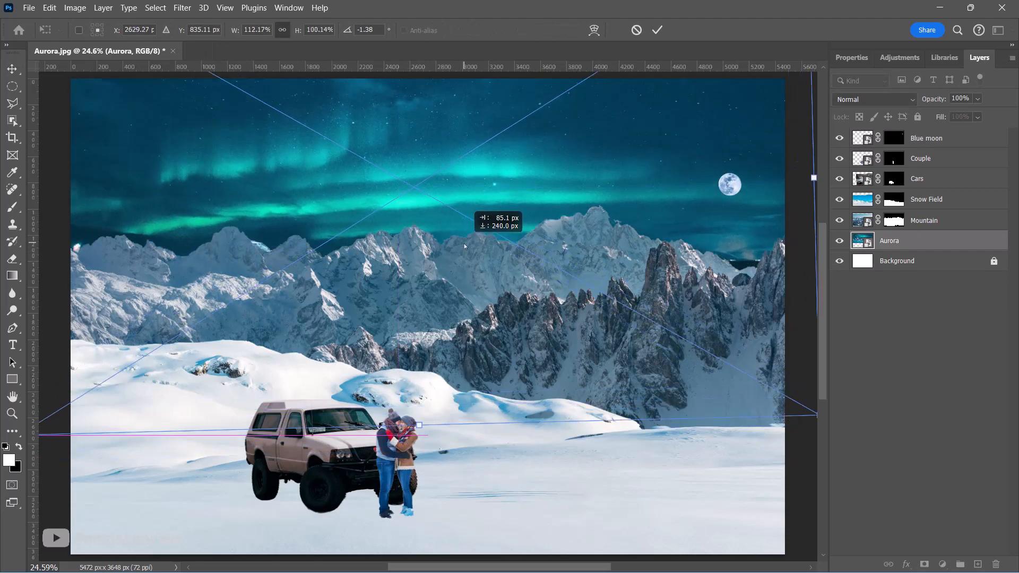
key("Return")
Step: Move the mountains up and to the right, and raise the snow field slightly
left_click_drag(465, 305, 497, 270)
left_click(492, 177)
left_click_drag(225, 408, 226, 395)
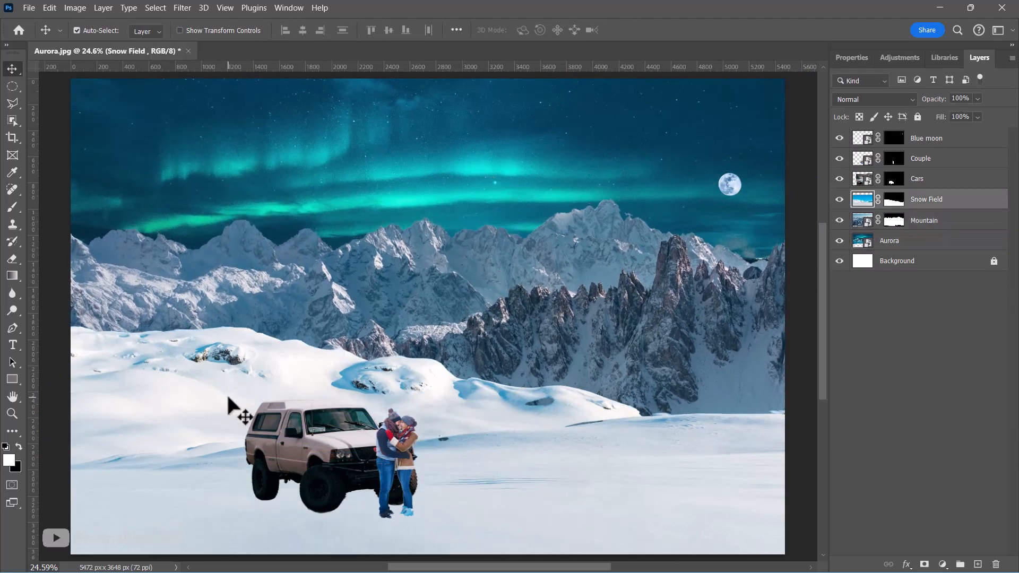
Step: Nudge the truck and the couple slightly up and to the left on the snow
left_click_drag(301, 436, 300, 436)
left_click_drag(383, 460, 376, 458)
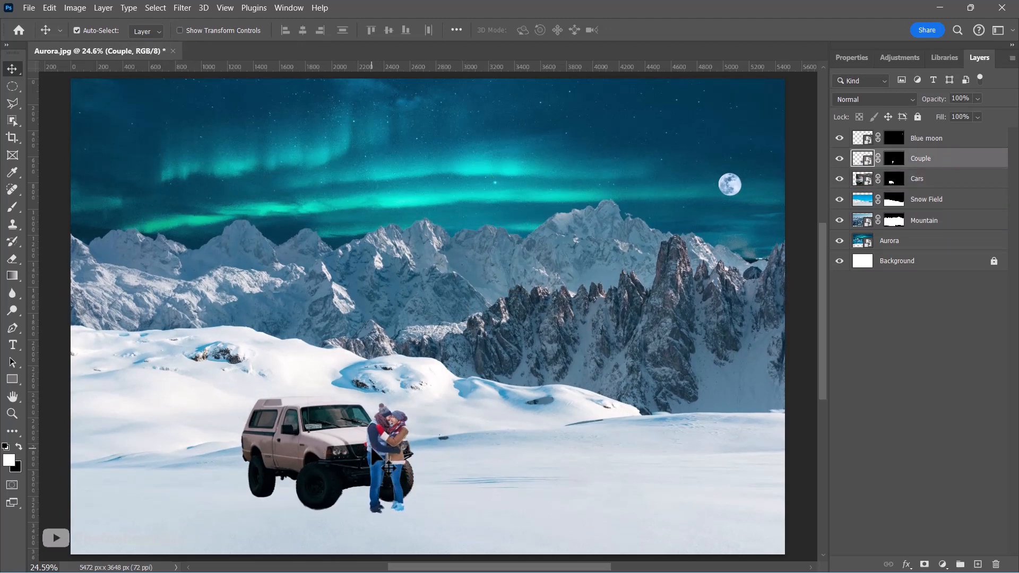
Step: Apply Match Color to the Mountain layer with Aurora.jpg as source and Aurora as source layer
left_click(568, 278)
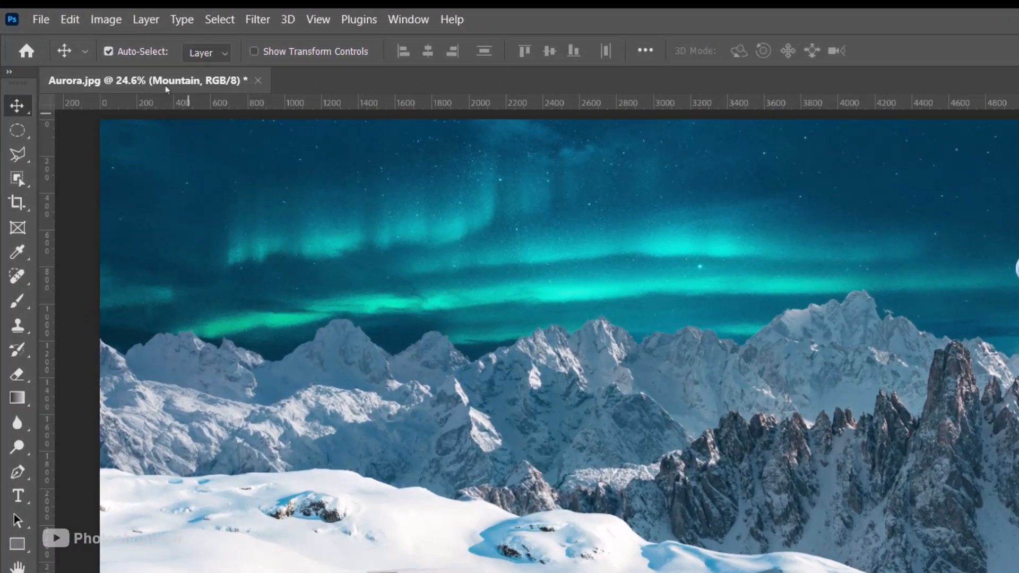
left_click(79, 9)
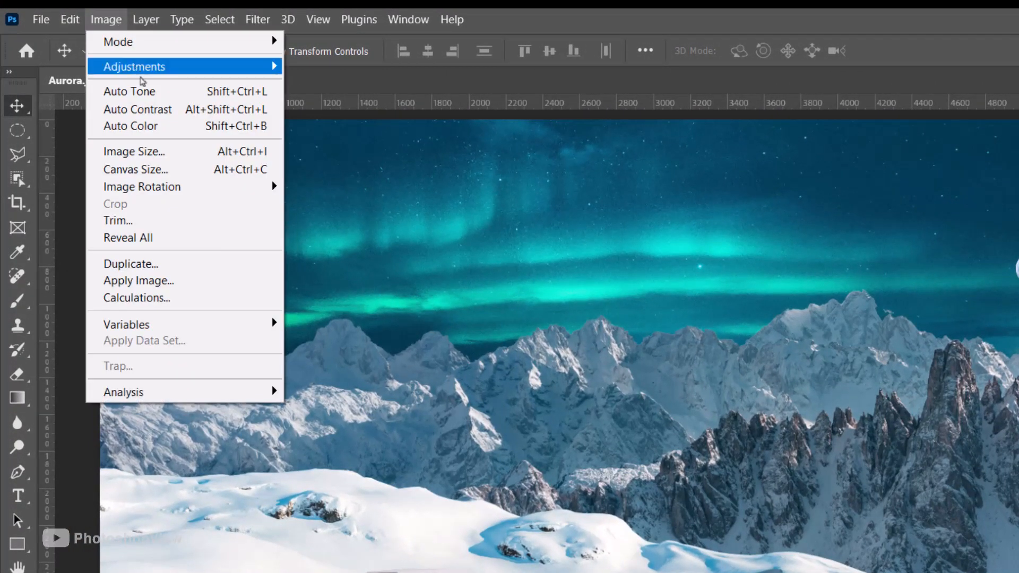
mouse_move(247, 70)
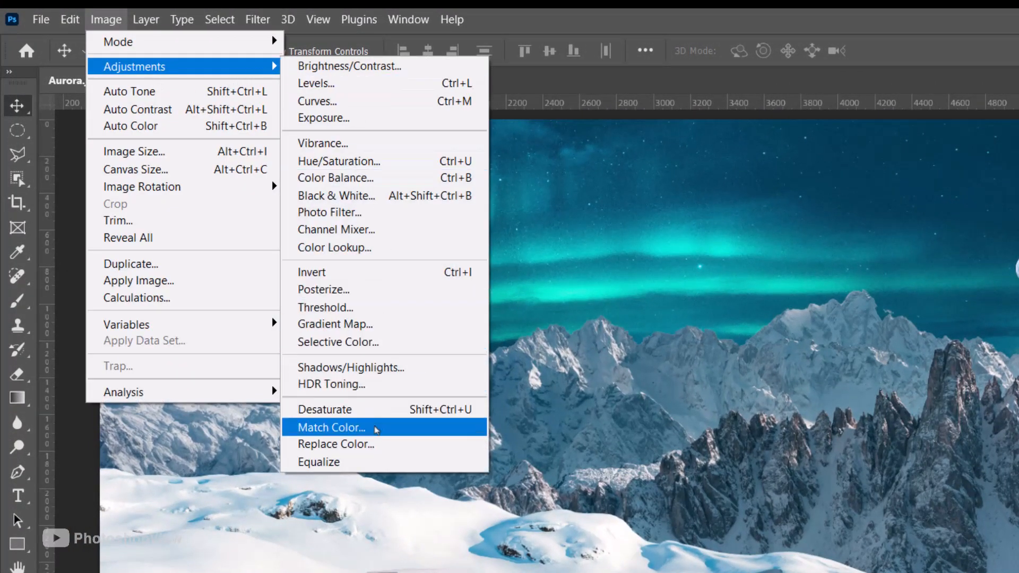
left_click(374, 428)
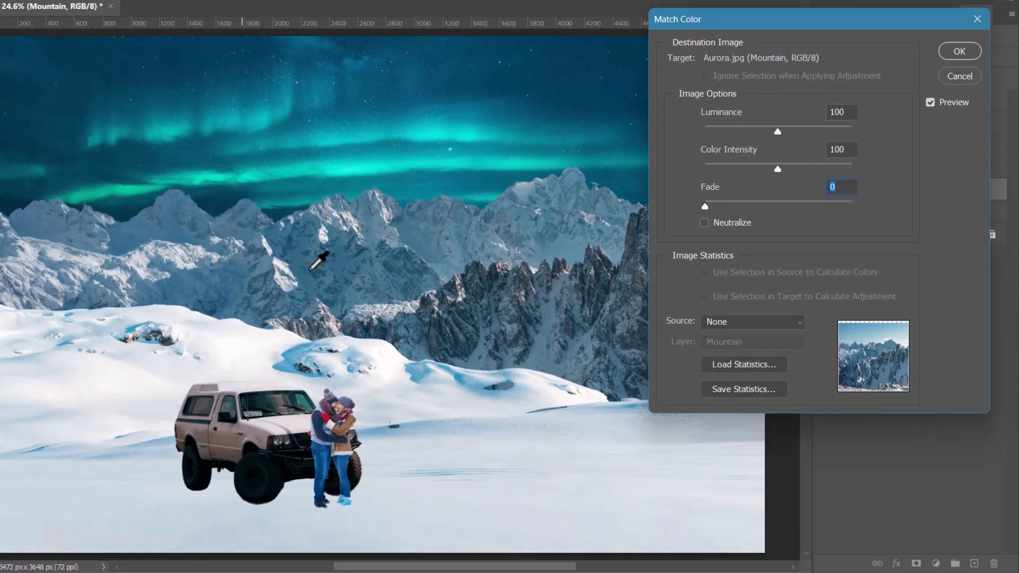
left_click(751, 322)
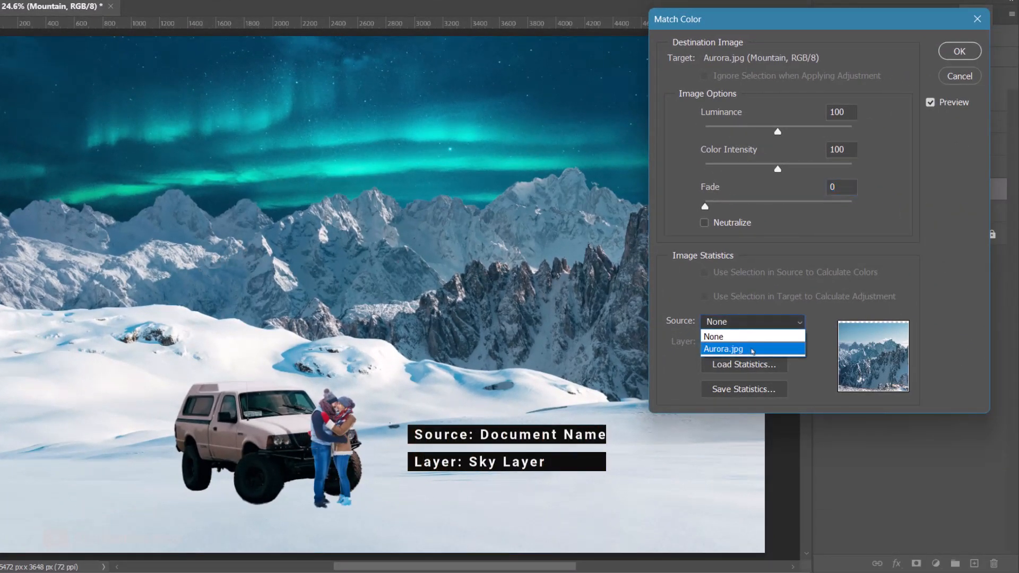
left_click(752, 350)
left_click(753, 347)
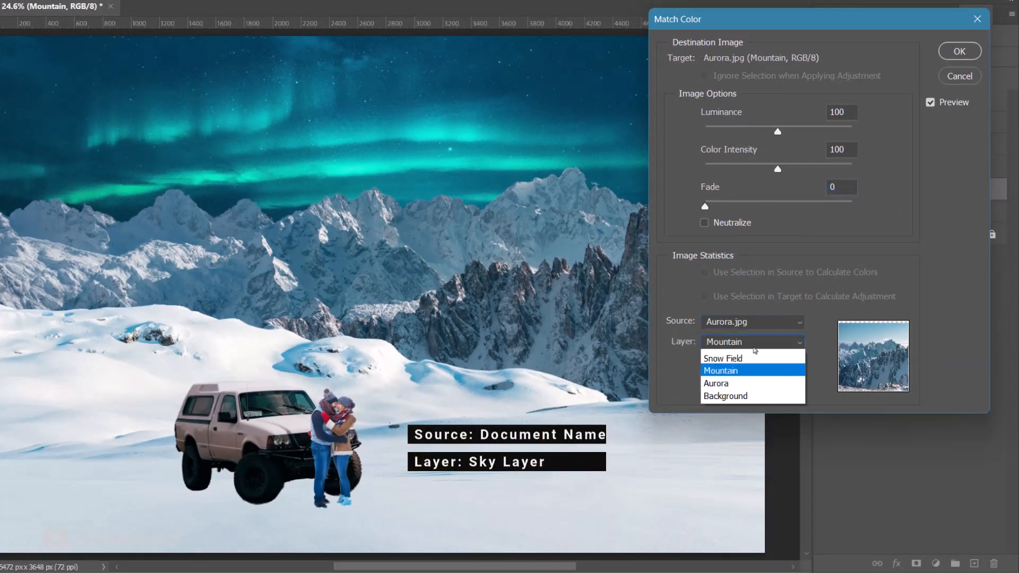
left_click(742, 444)
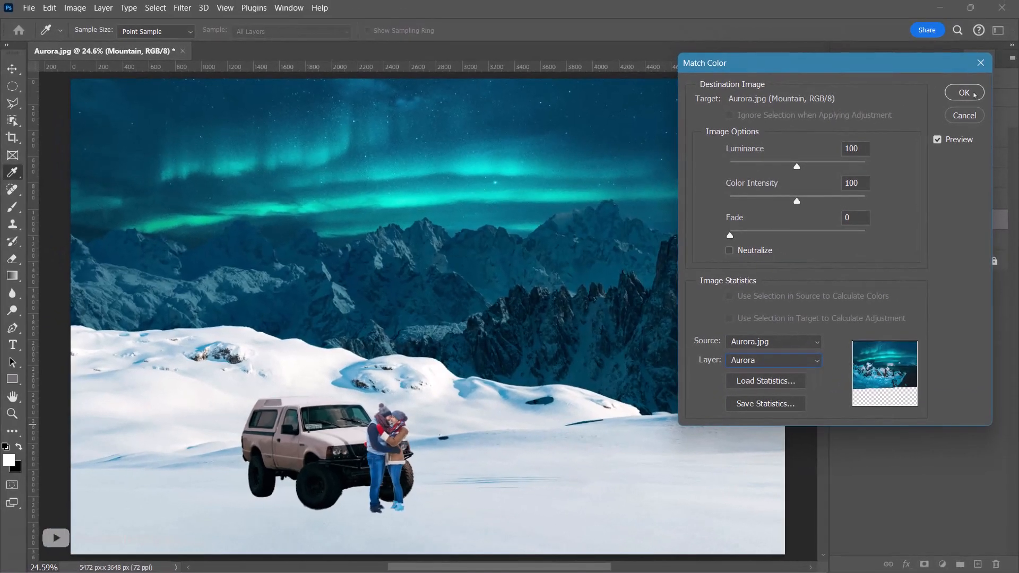
left_click(963, 57)
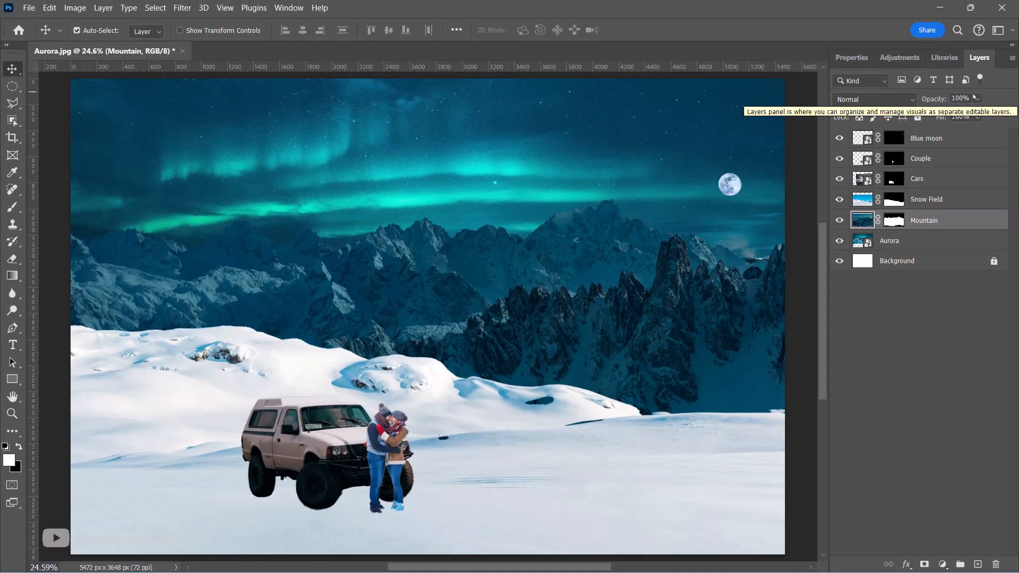
Step: Apply Match Color to the Snow Field layer with Aurora.jpg as source and Aurora as source layer
left_click(527, 420)
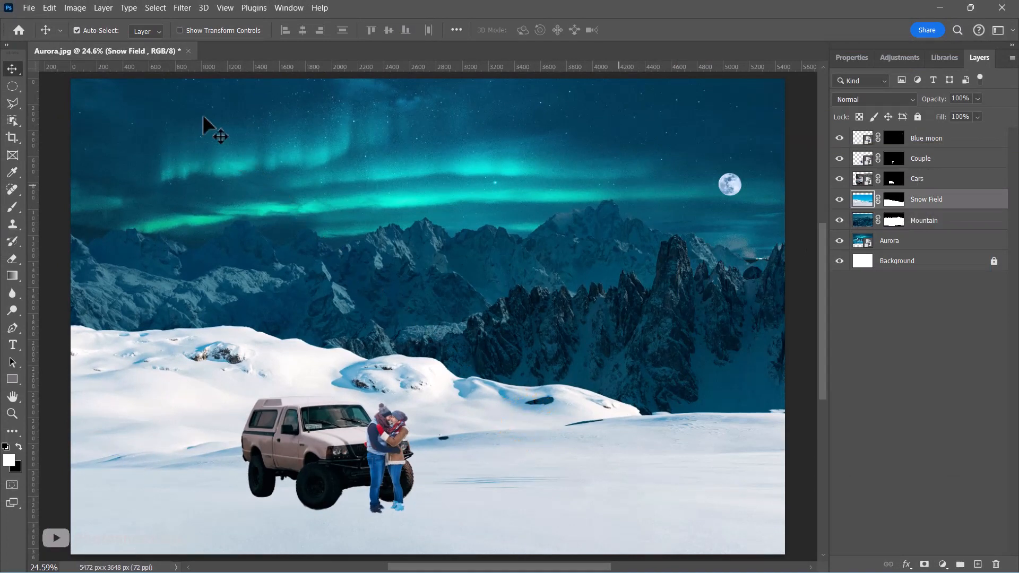
left_click(74, 7)
mouse_move(96, 41)
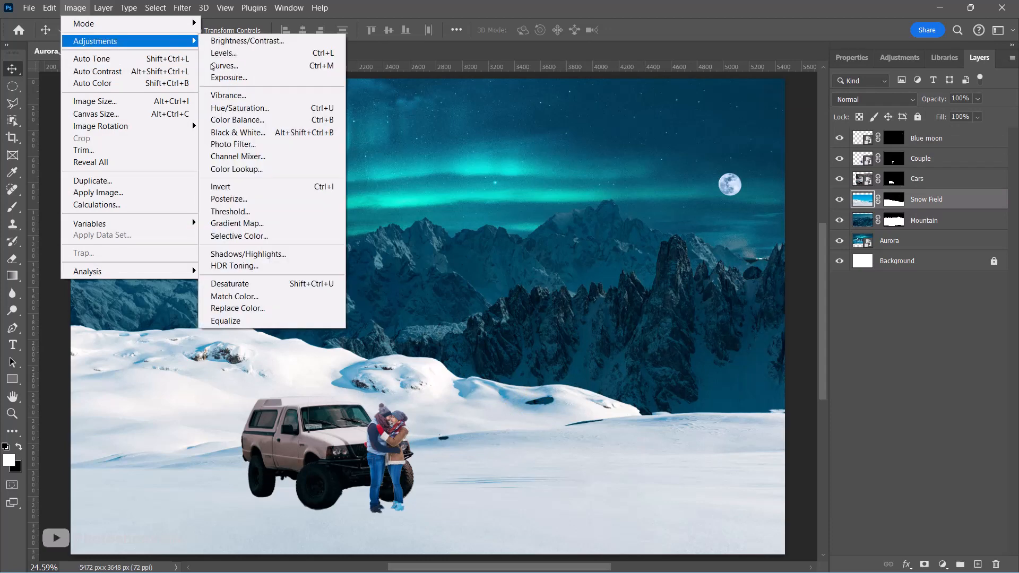
left_click(262, 298)
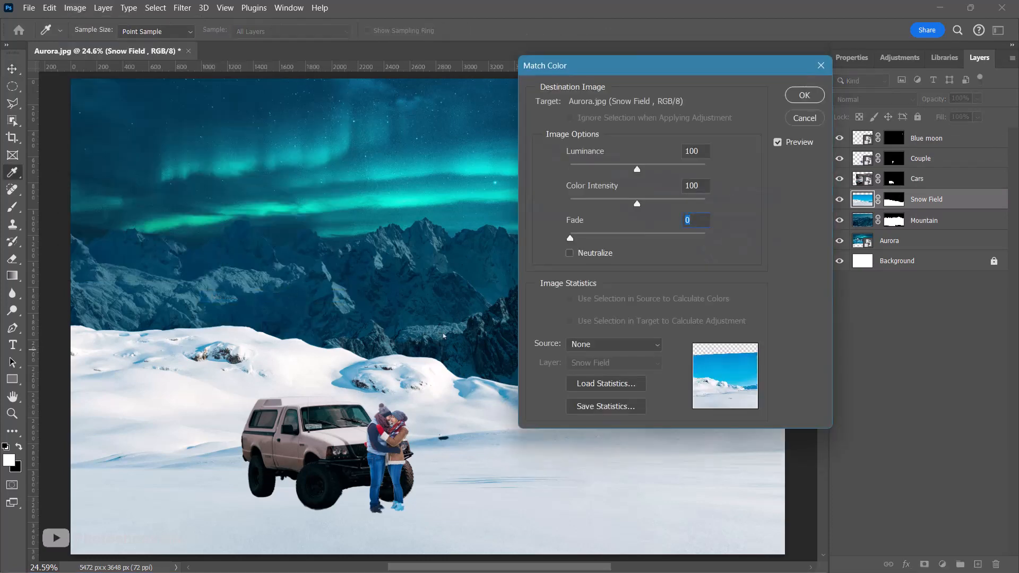
left_click(606, 349)
left_click(597, 367)
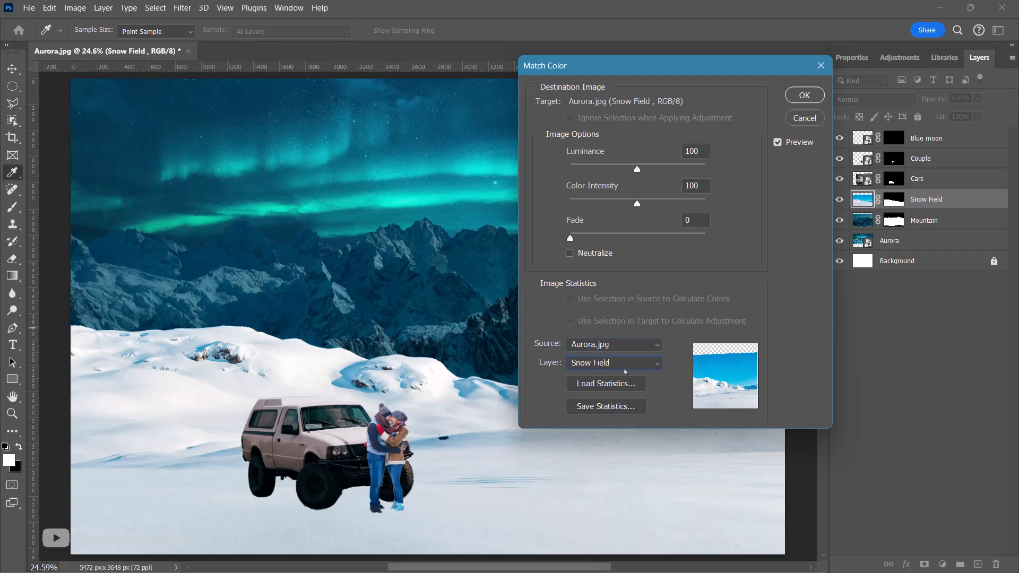
left_click(625, 366)
left_click(610, 457)
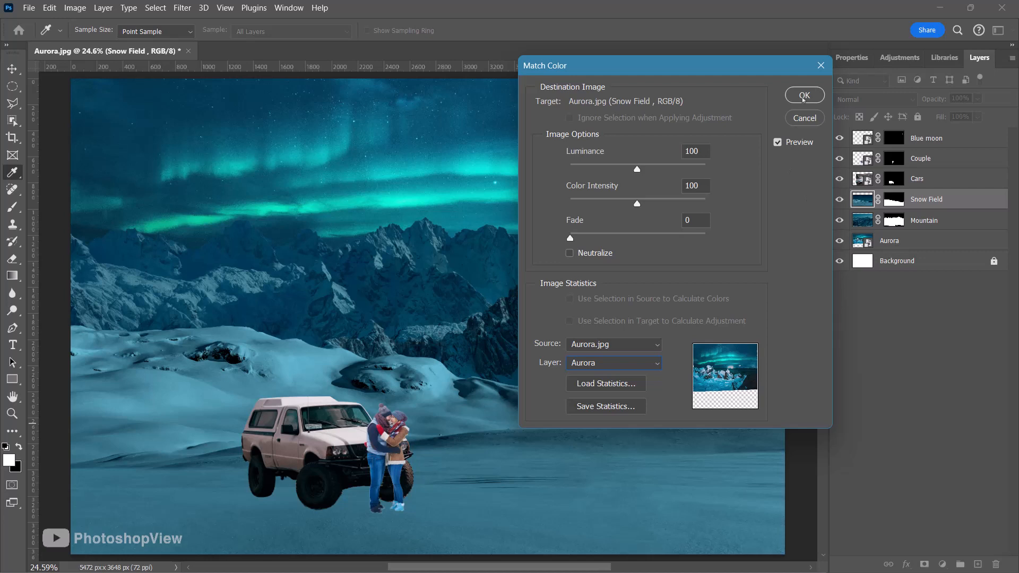
left_click(804, 96)
key("v")
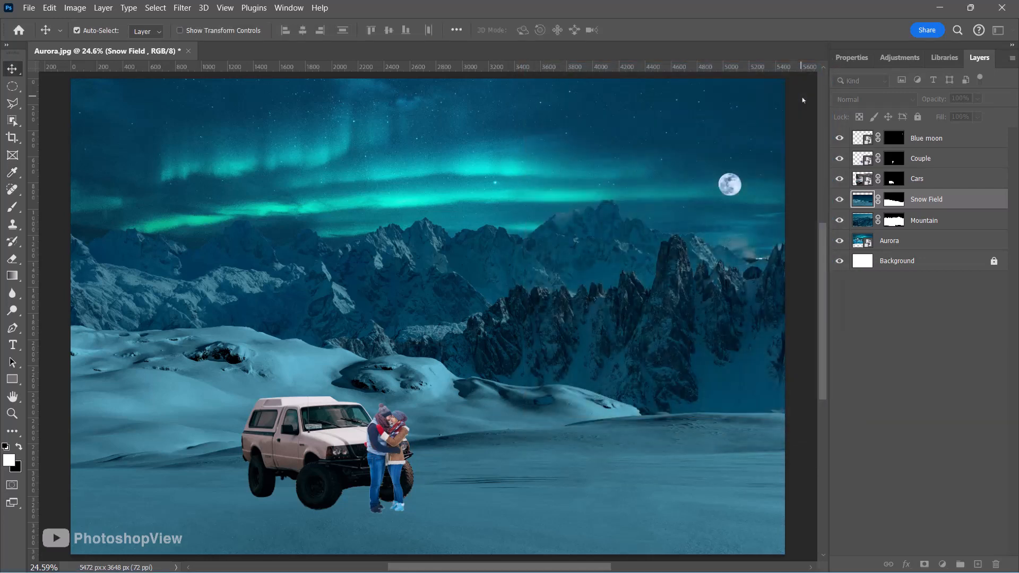
Step: Rasterize the Cars layer and match its colours to the Aurora layer of Aurora.jpg with Match Color
left_click(936, 181)
right_click(931, 181)
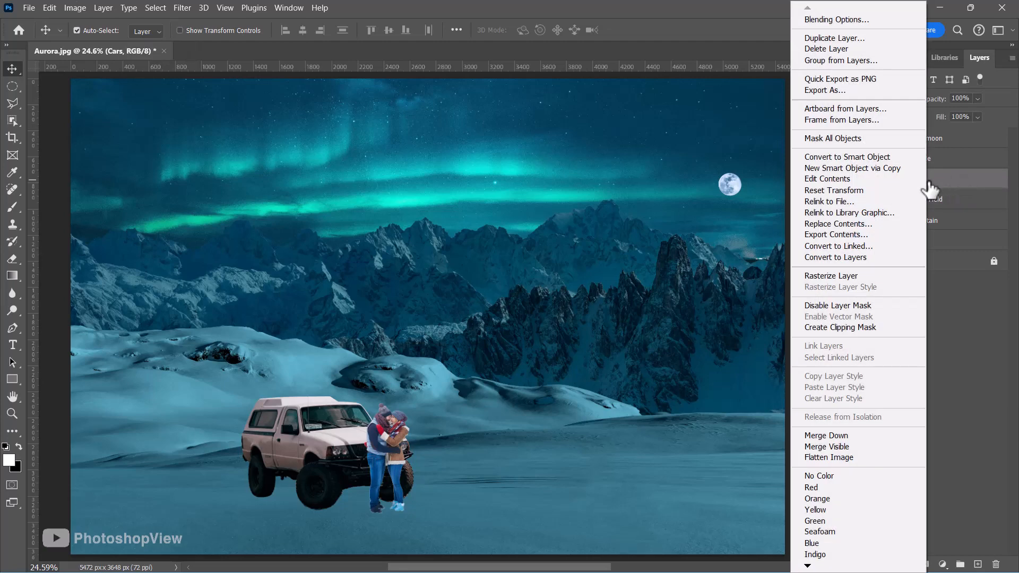
left_click(865, 274)
left_click(75, 8)
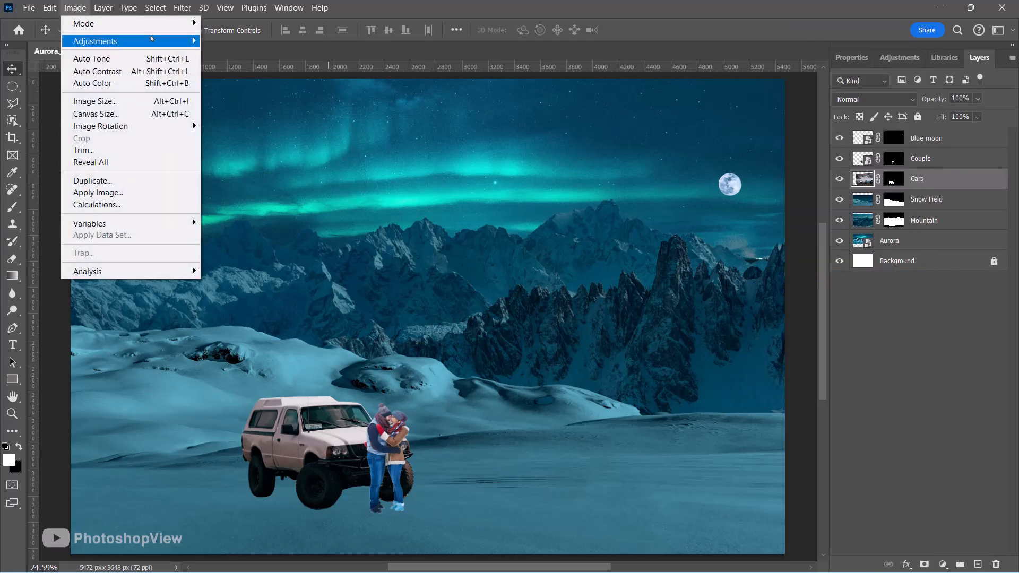
mouse_move(151, 40)
left_click(299, 295)
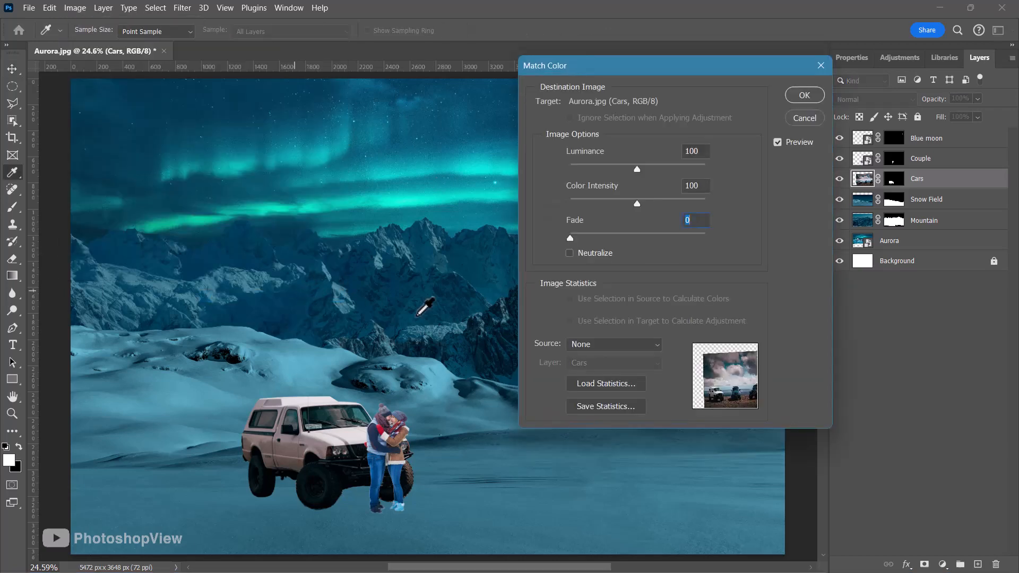
left_click(613, 344)
left_click(598, 370)
left_click(613, 363)
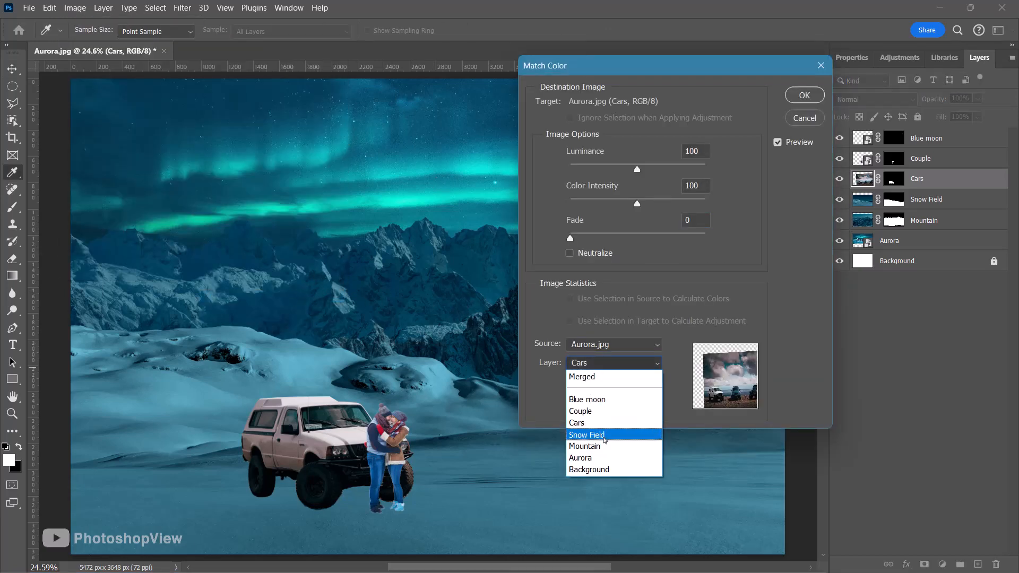
left_click(589, 457)
left_click(805, 96)
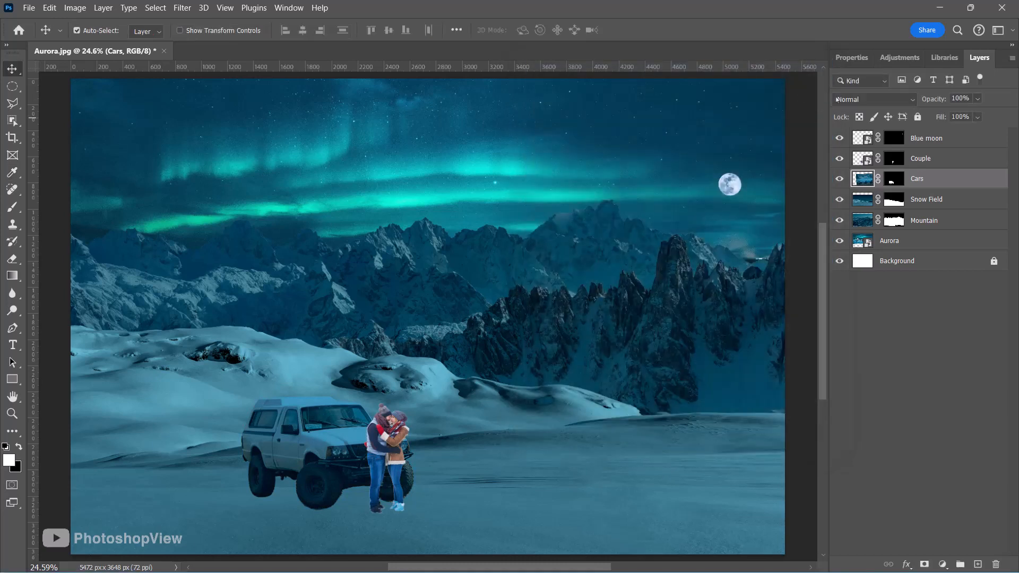
Step: Rasterize the Couple layer and match its colours to the Aurora layer of Aurora.jpg with Match Color
right_click(944, 159)
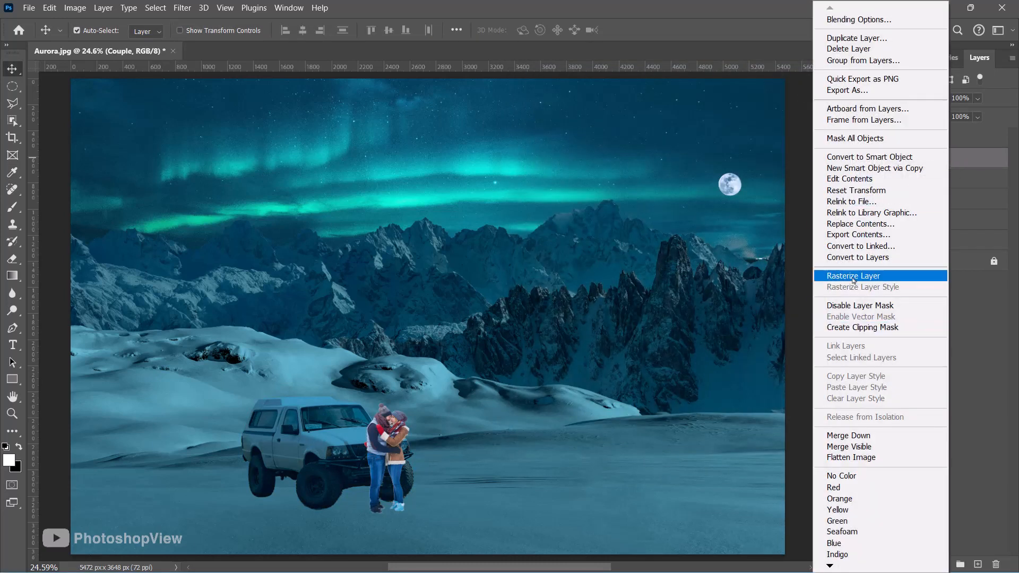
left_click(853, 276)
left_click(75, 7)
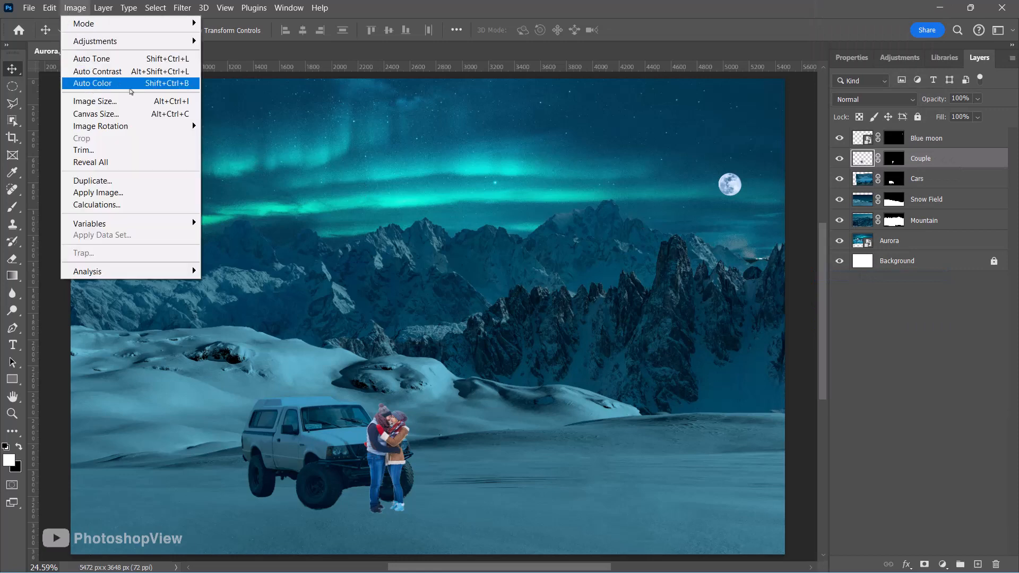
mouse_move(175, 42)
left_click(234, 296)
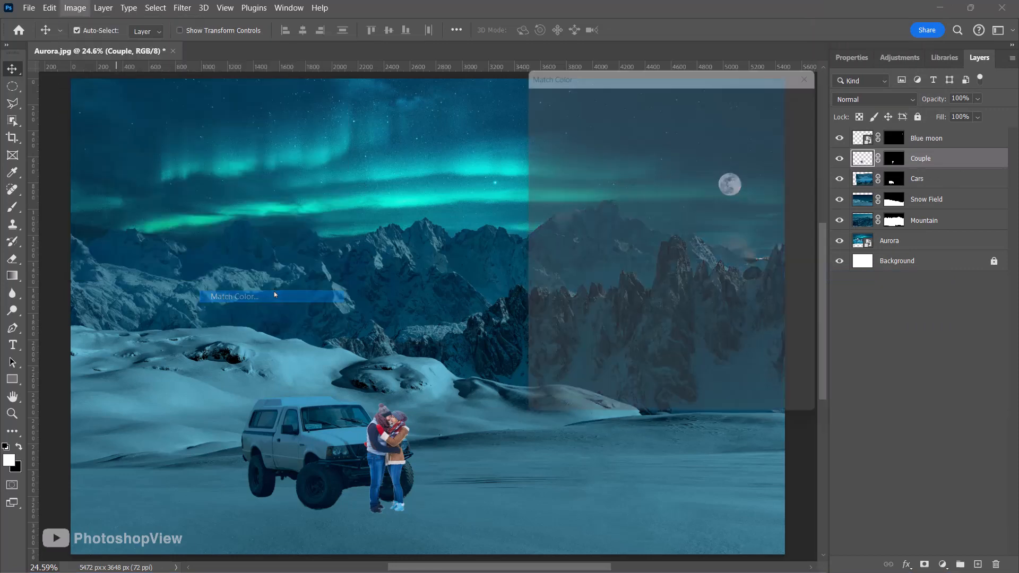
left_click(637, 346)
left_click(600, 367)
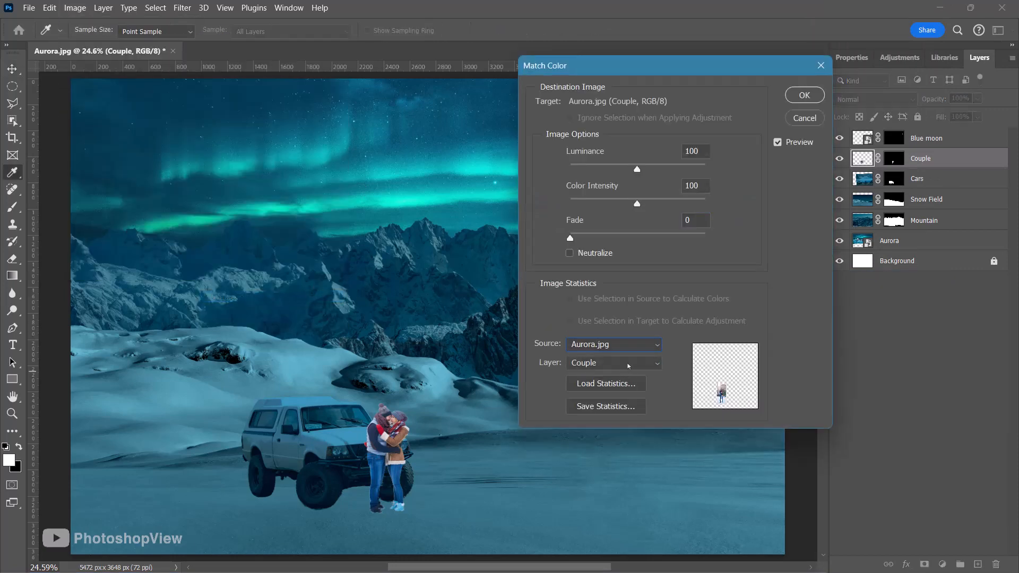
left_click(611, 363)
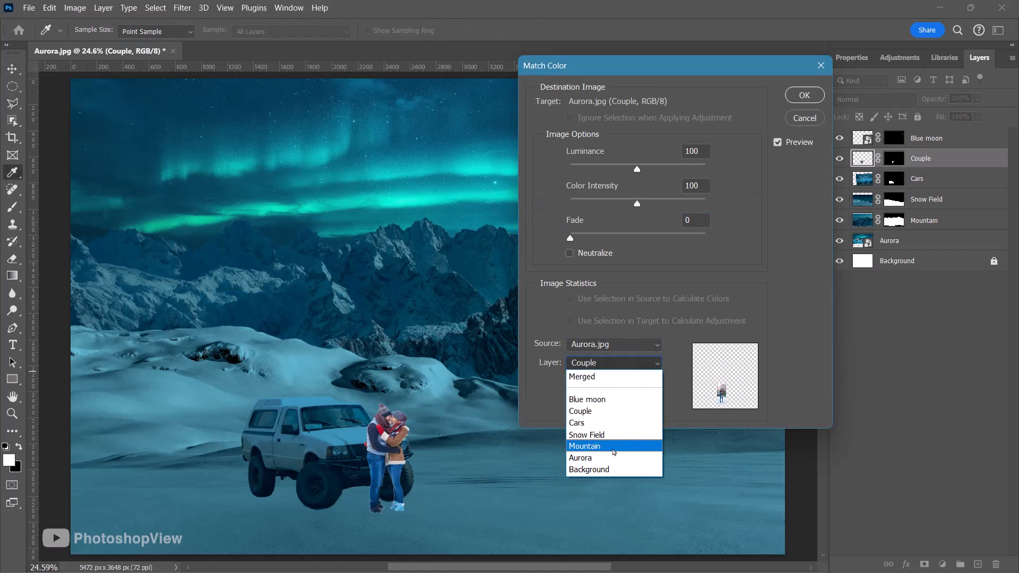
left_click(616, 457)
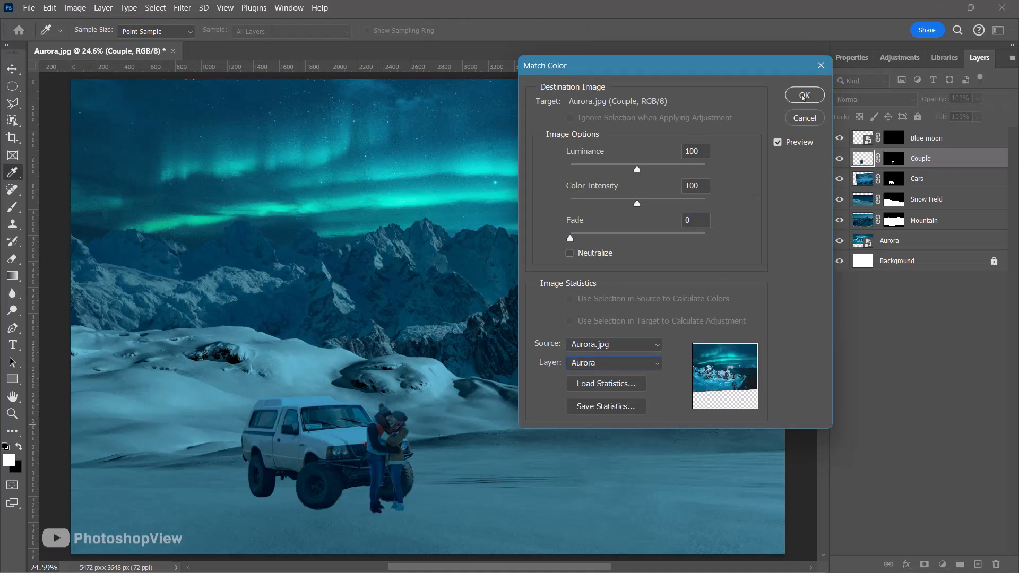
left_click(803, 95)
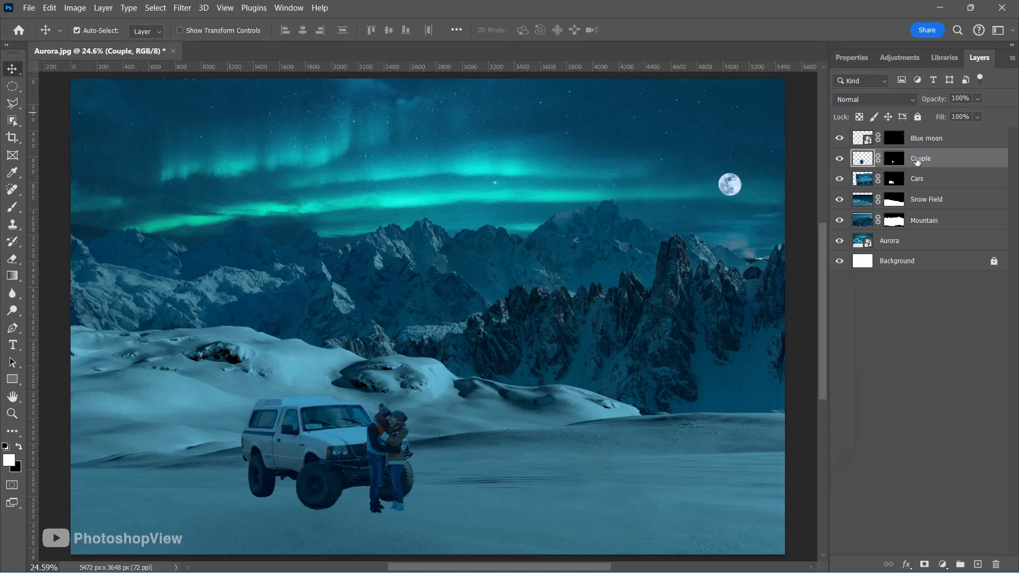
Step: Add a blank layer at the top of the stack above Blue moon and set the soft brush size to 600 px
left_click(935, 141)
left_click(937, 162)
left_click(978, 565)
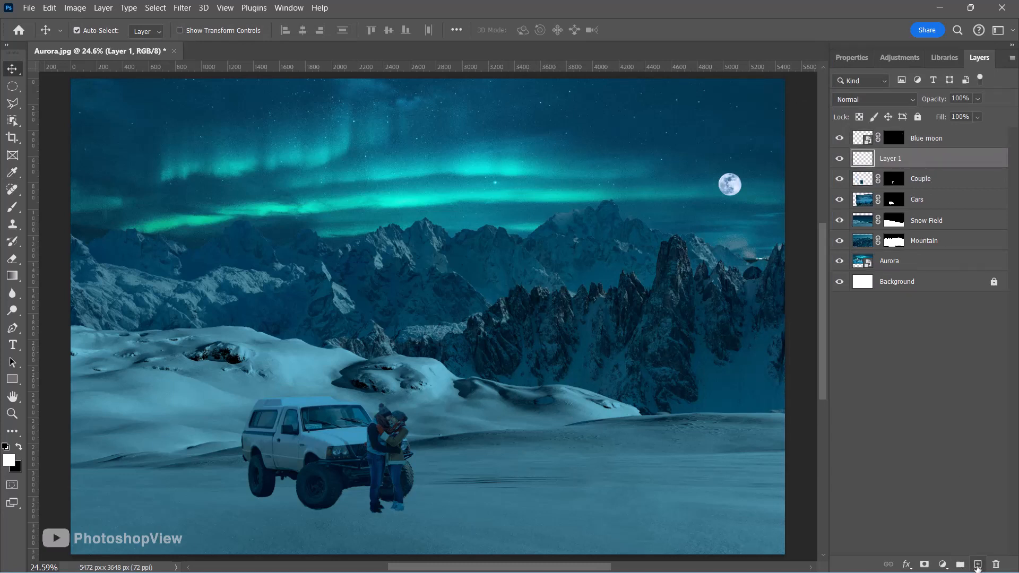
key("b")
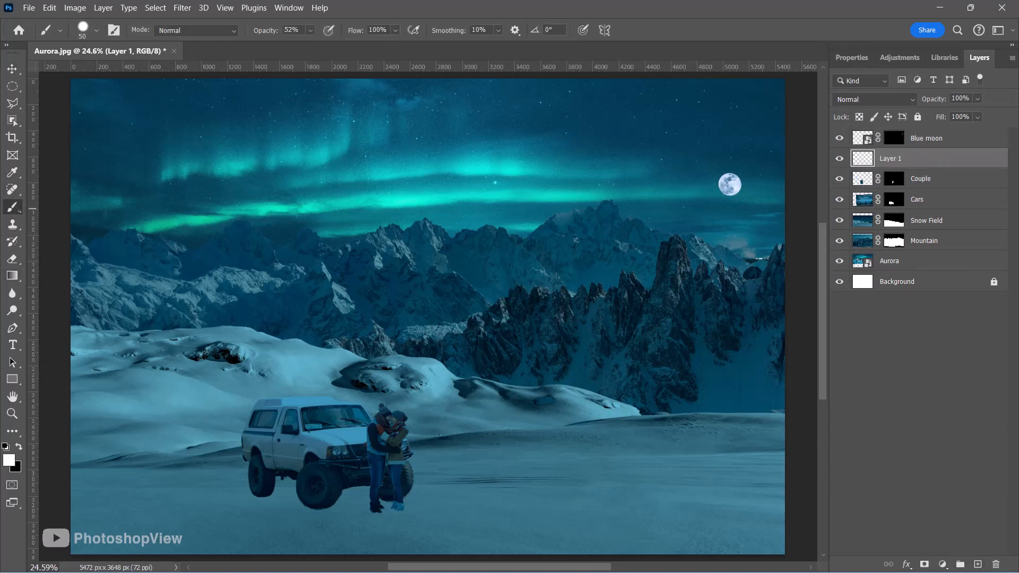
right_click(653, 213)
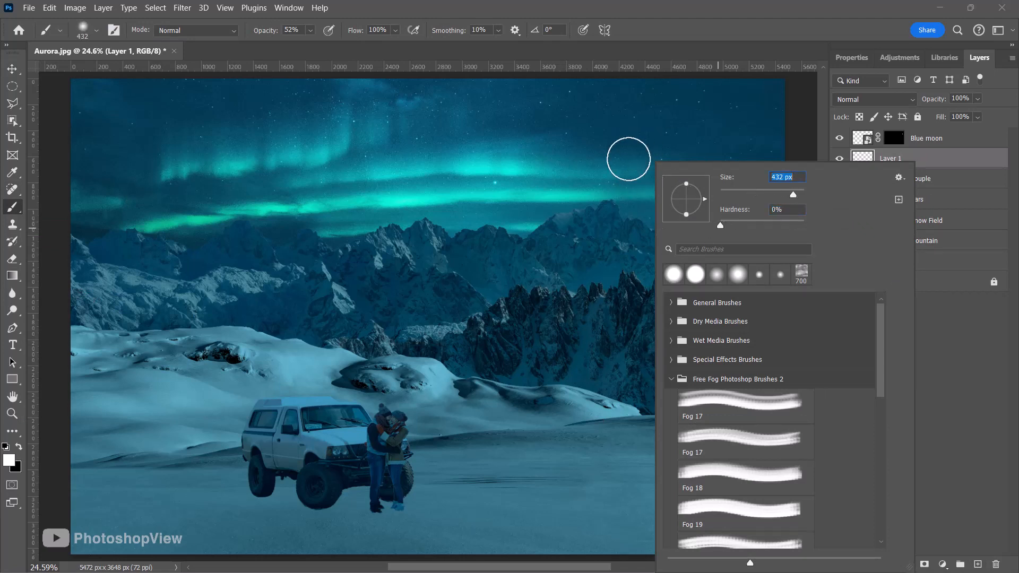
type("600")
key("Return")
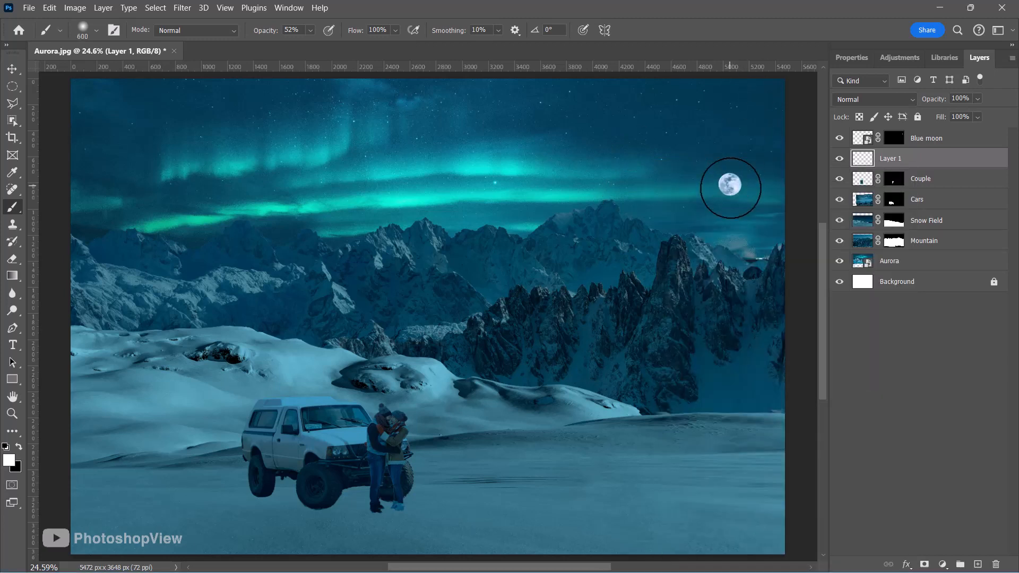
left_click_drag(907, 165, 909, 134)
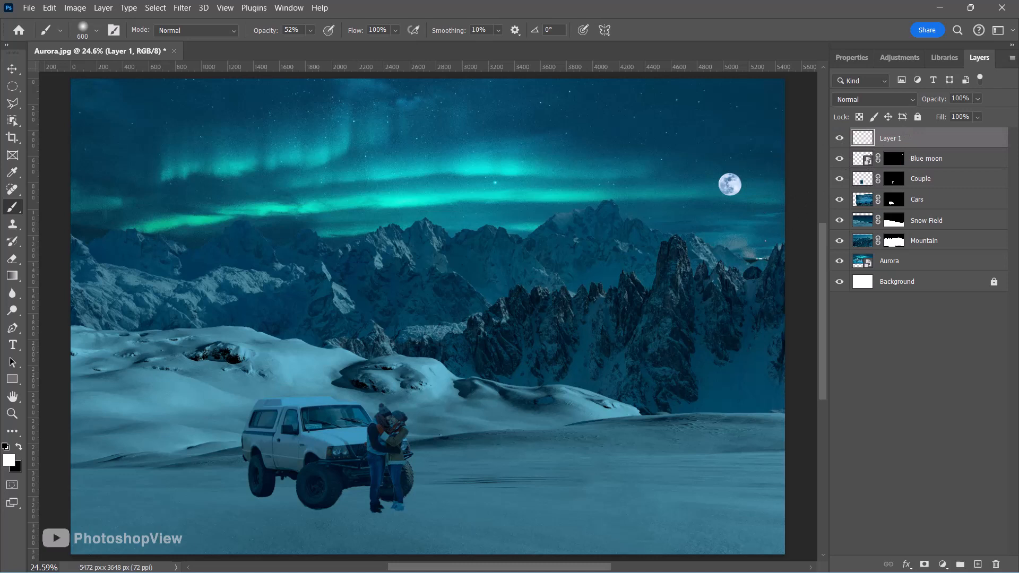
Step: Paint a soft white glow over the moon on the new layer with a 700 px brush at 52% opacity
right_click(12, 207)
key("bracketleft")
key("bracketleft")
key("bracketright")
key("bracketright")
key("bracketright")
left_click(729, 185)
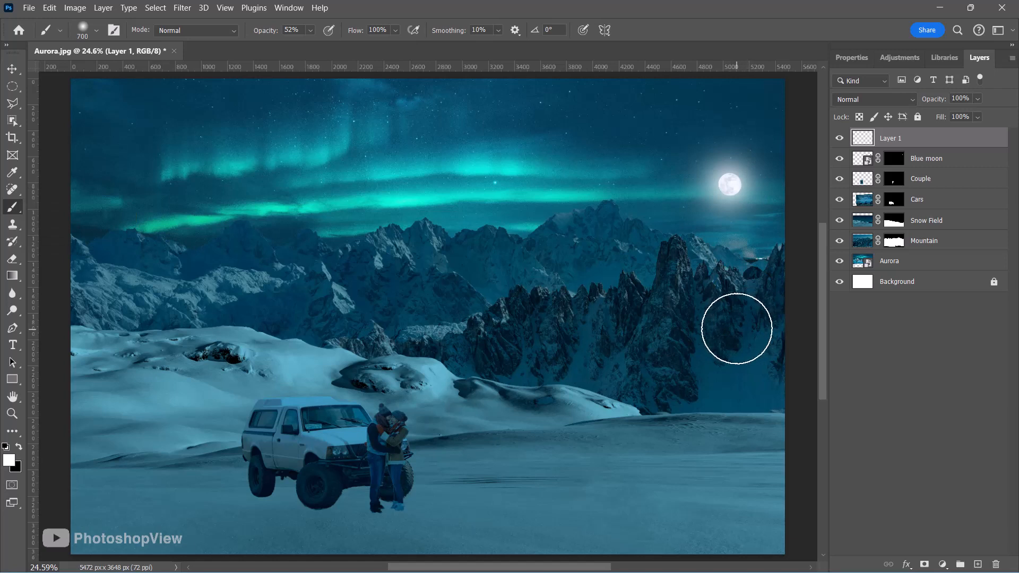
Step: Add a layer above Mountain and stamp white fog over the mountains twice using the 3000 px Fog 17 brush
left_click(939, 244)
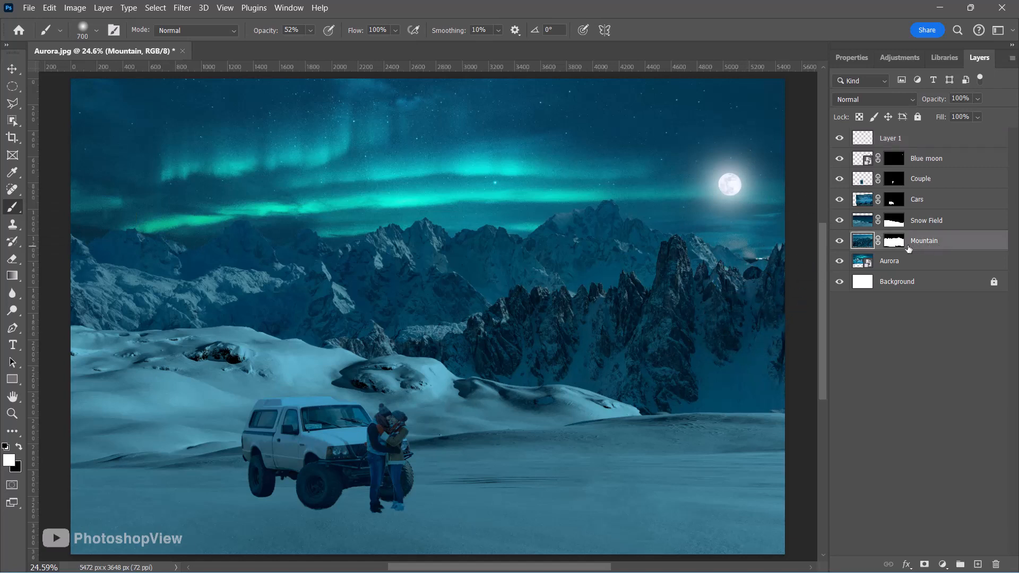
right_click(204, 268)
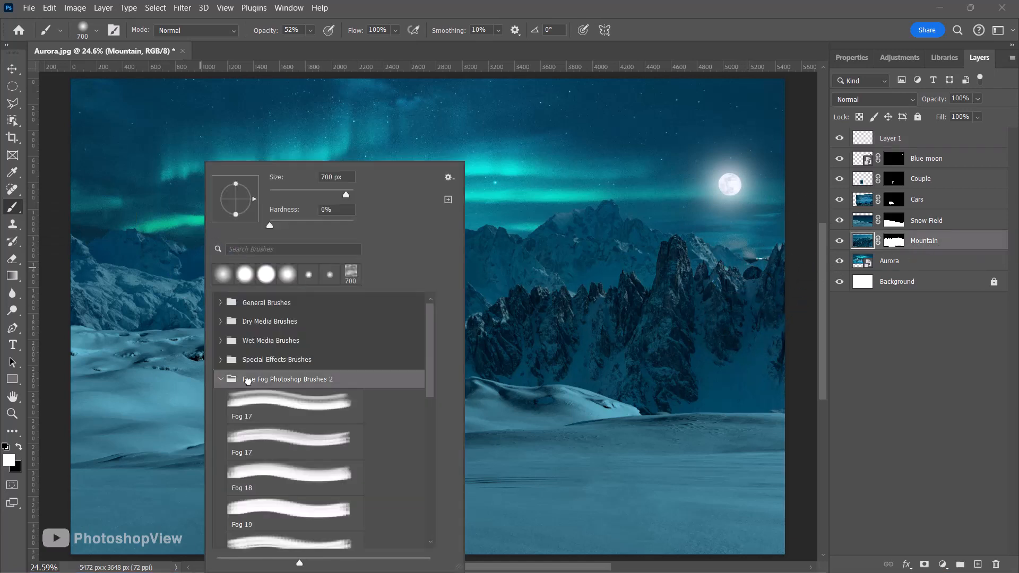
left_click(264, 405)
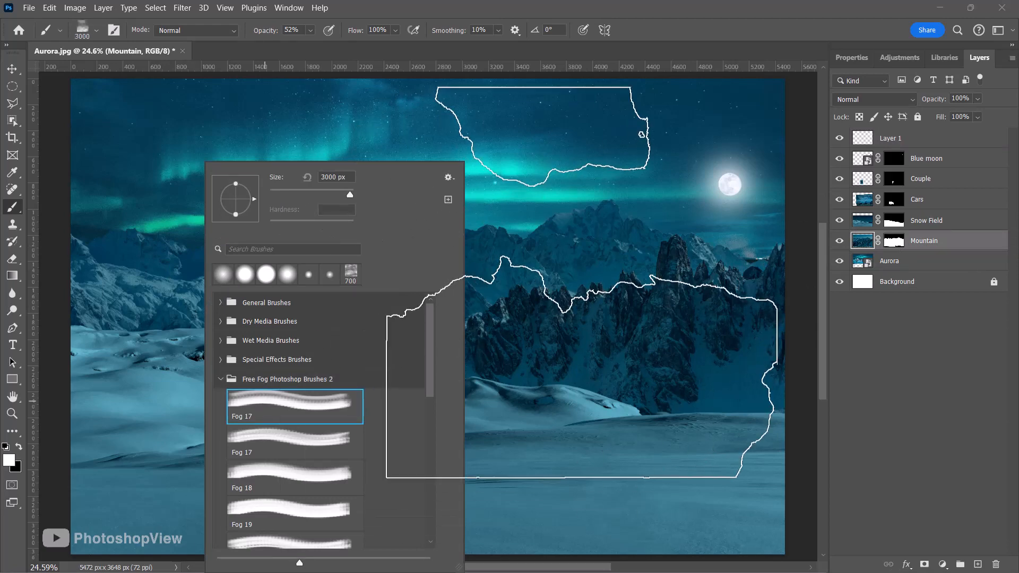
left_click(977, 565)
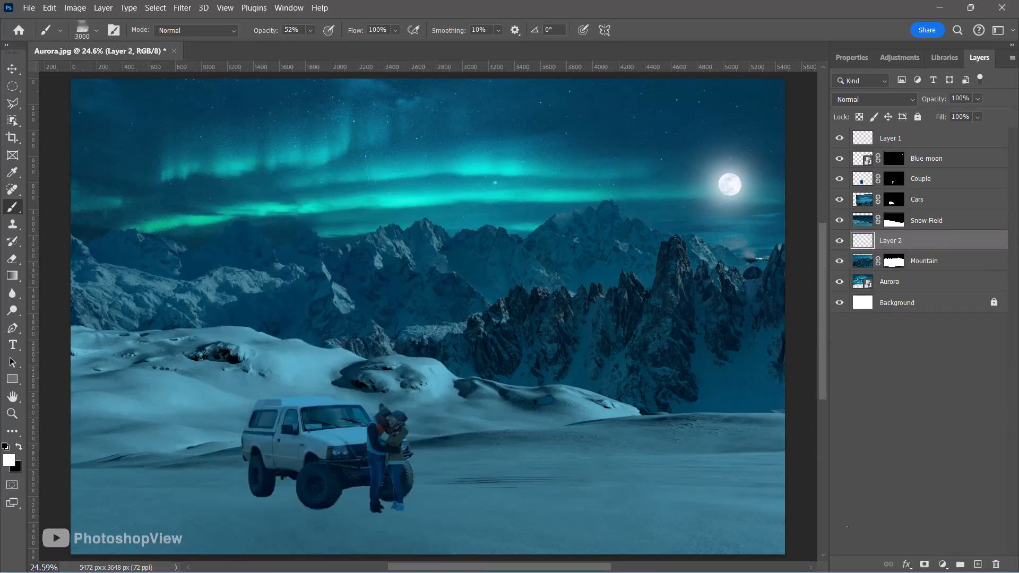
left_click(425, 250)
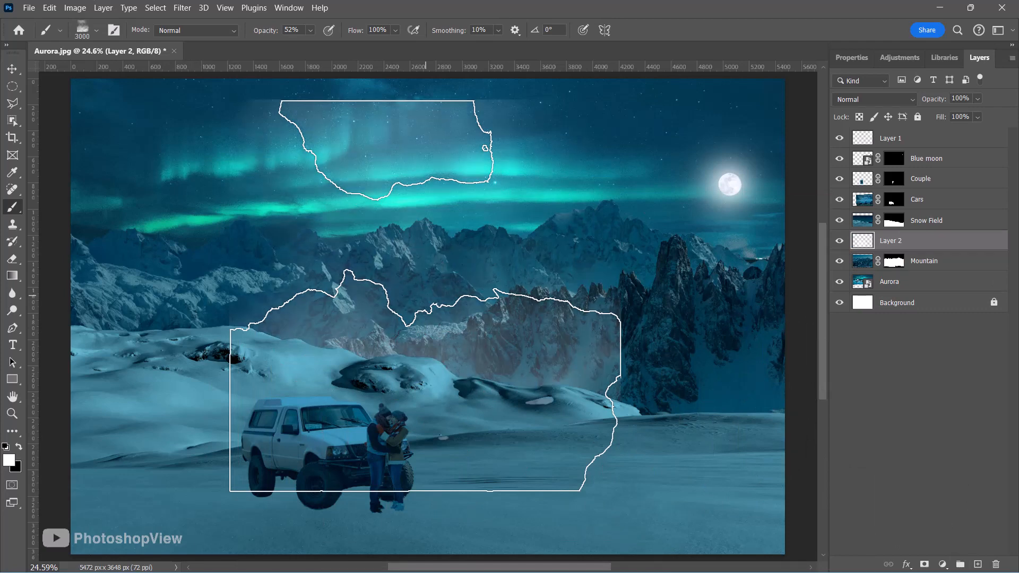
left_click(425, 295)
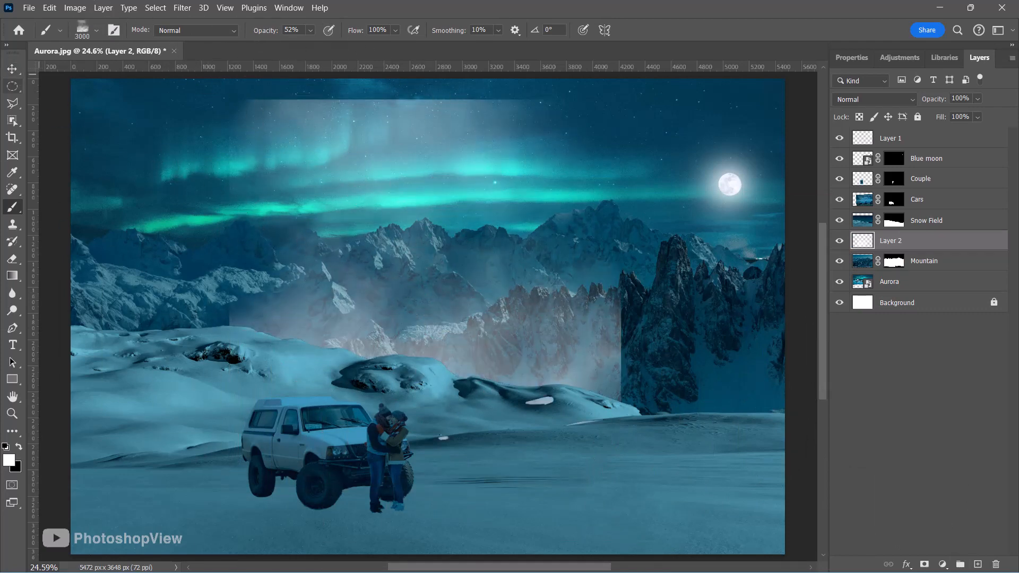
Step: Select the sky above the mountains with the Rectangular Marquee, delete the fog inside it and deselect
left_click(12, 86)
left_click(69, 86)
left_click_drag(187, 83, 639, 220)
key("Delete")
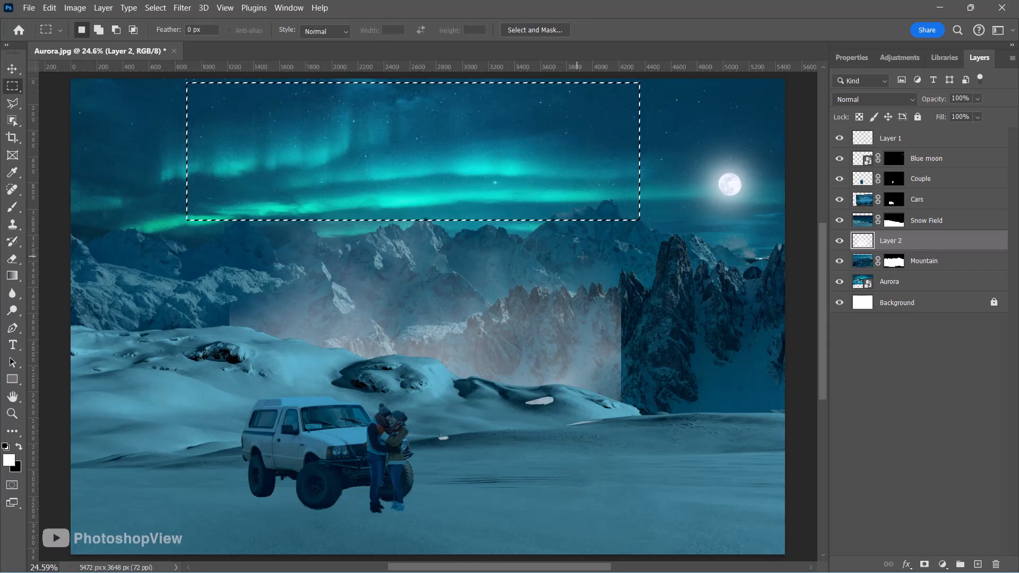
key("ctrl+d")
key("ctrl+t")
key("Escape")
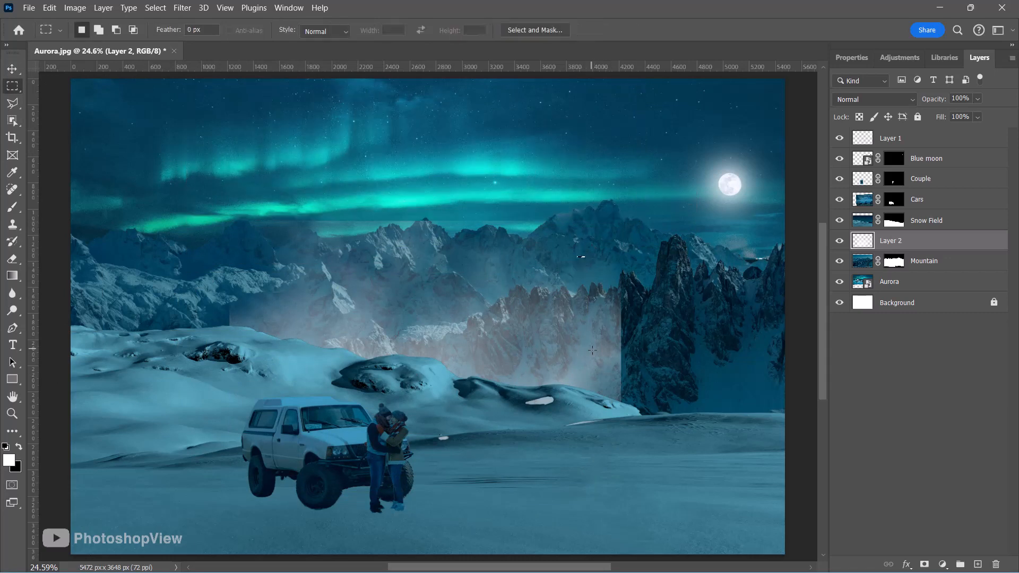
Step: Stretch the fog to 187% width across the canvas and move its layer above Snow Field
key("ctrl+t")
left_click_drag(622, 356, 787, 382)
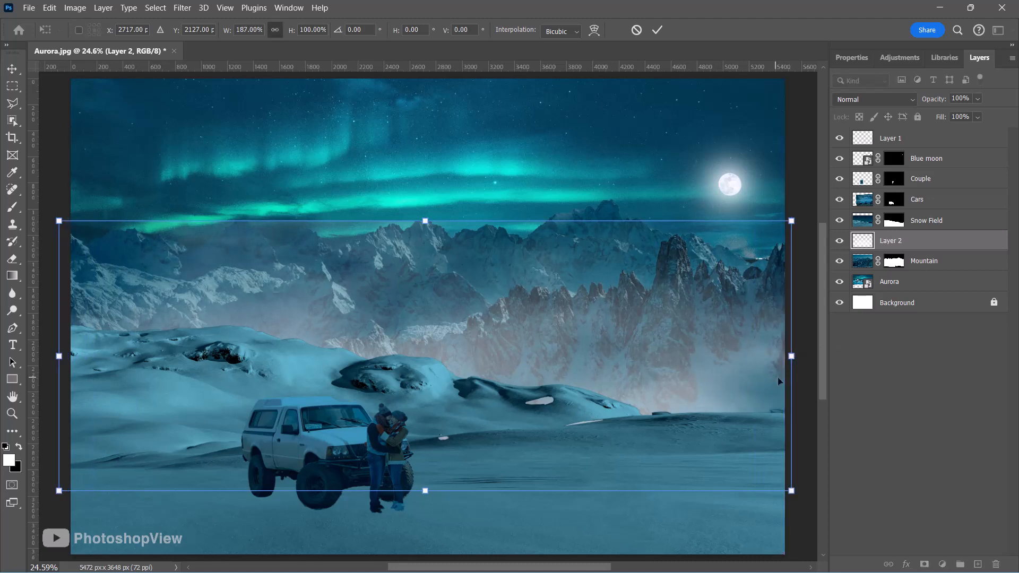
key("Return")
left_click_drag(931, 242, 935, 221)
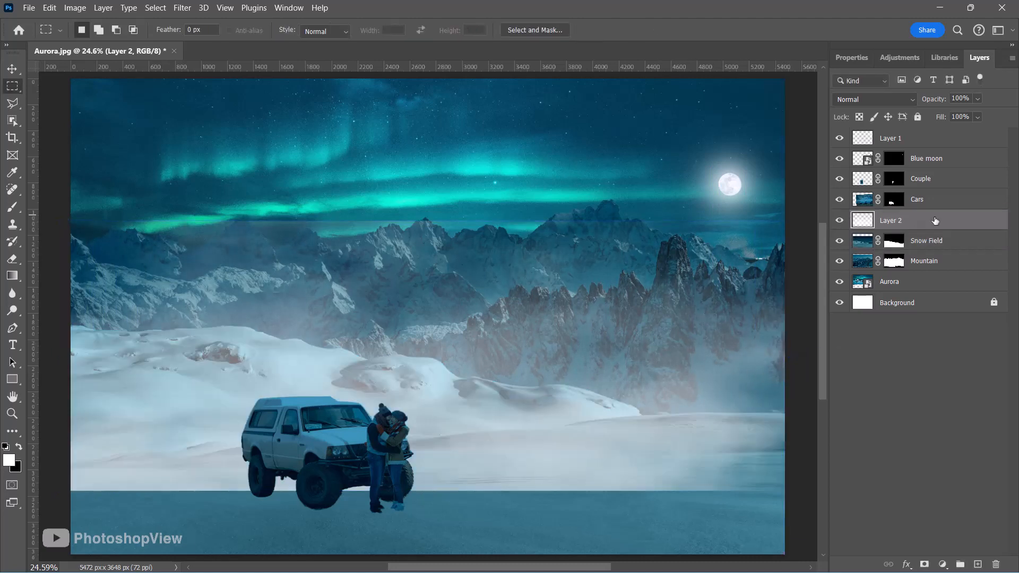
Step: Erase the fog over the foreground snow using a soft eraser enlarged to 1200 px
key("e")
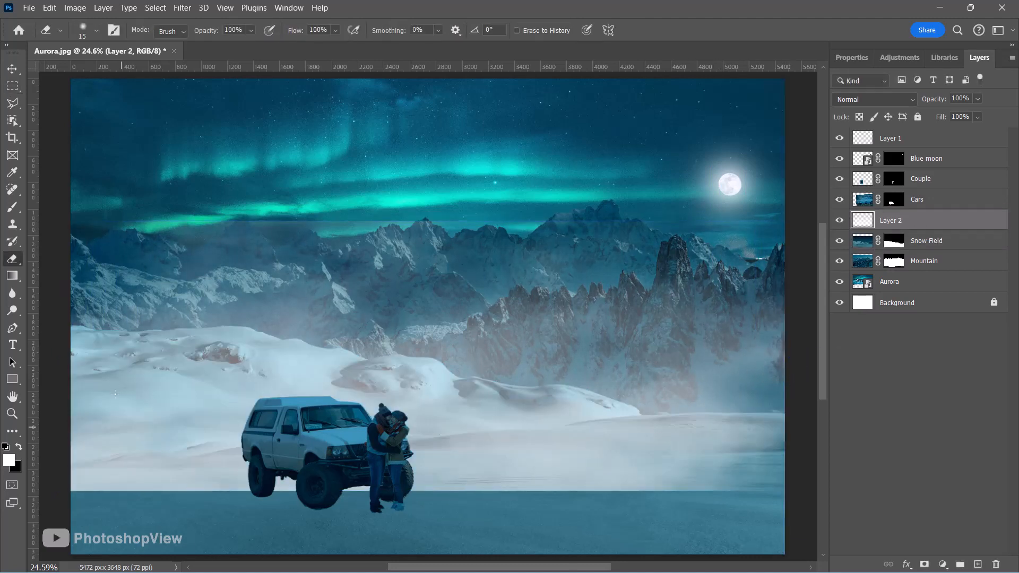
right_click(93, 475)
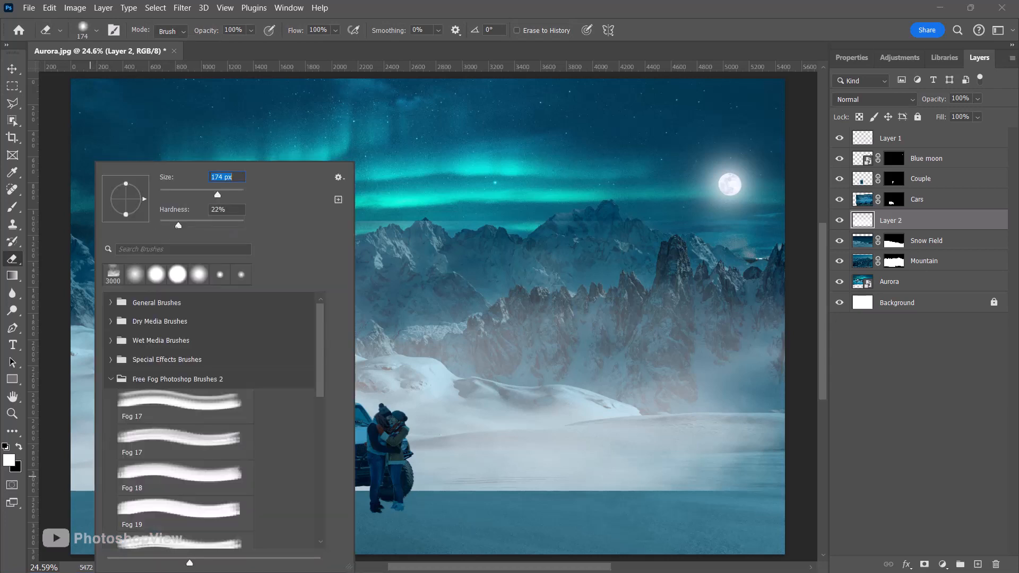
type("1000")
key("Return")
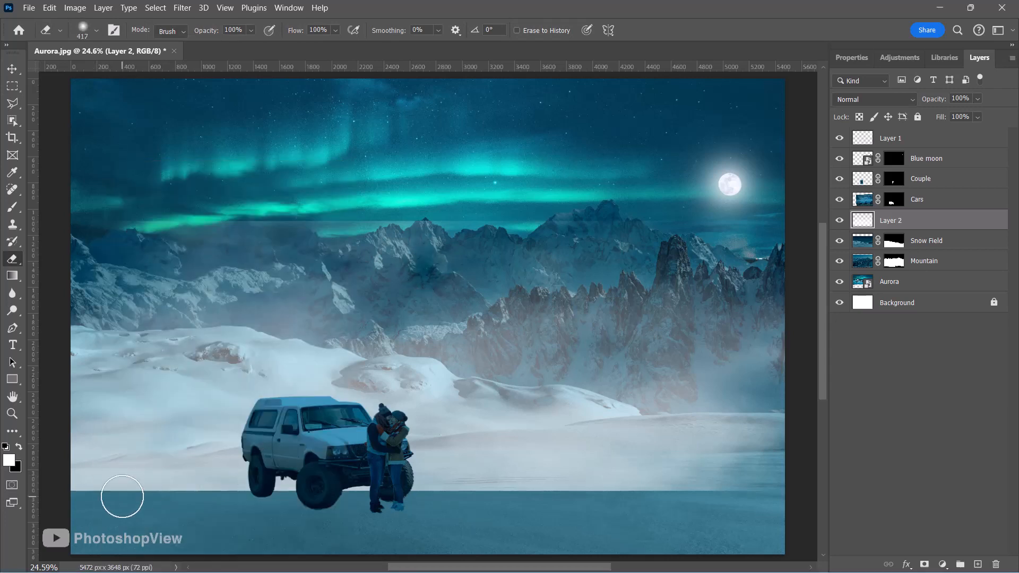
mouse_move(102, 478)
left_mouse_down()
mouse_move(329, 515)
mouse_move(293, 478)
mouse_move(143, 450)
mouse_move(439, 508)
mouse_move(695, 514)
mouse_move(631, 495)
mouse_move(92, 440)
left_mouse_up()
key("bracketright")
key("bracketright")
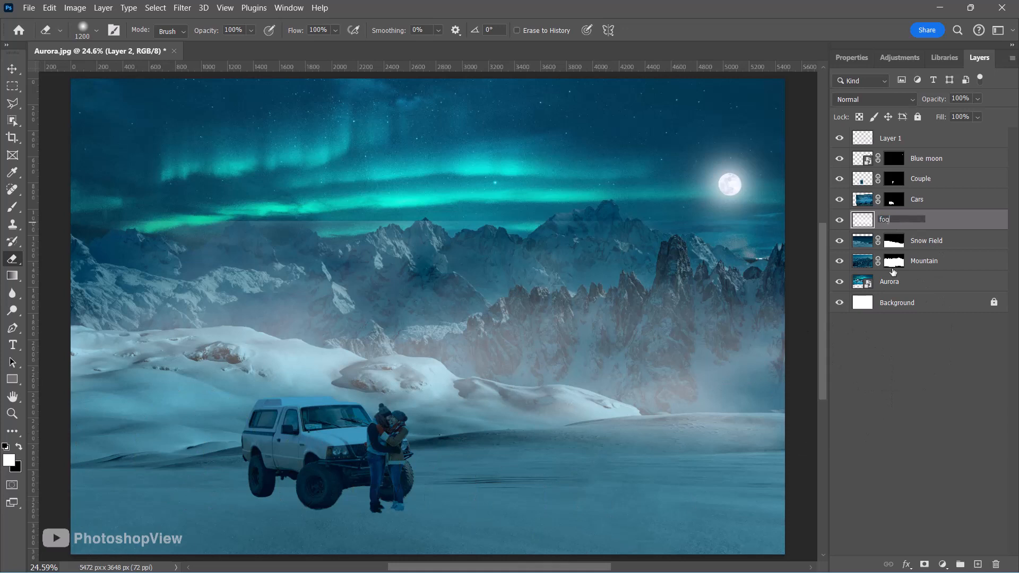
Step: Rename the fog layer "fog", duplicate it and place the copy between Snow Field and Mountain
type("fog")
key("Return")
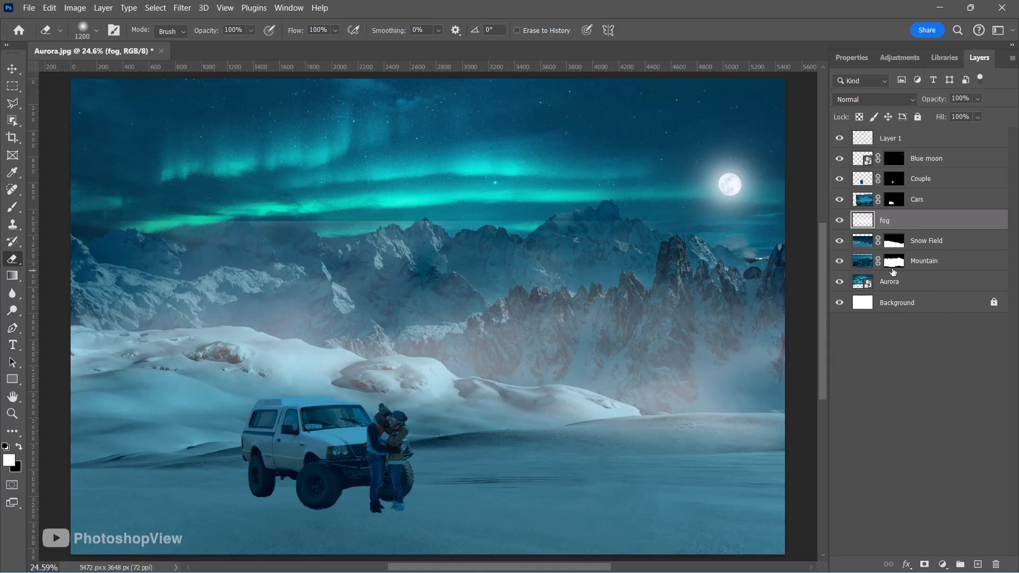
key("ctrl+j")
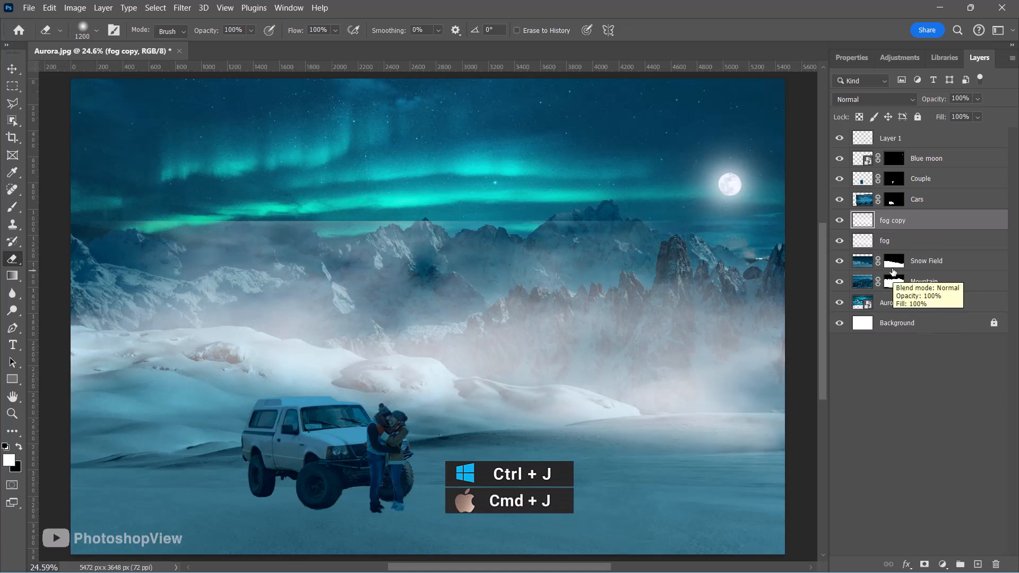
left_click_drag(913, 225, 919, 271)
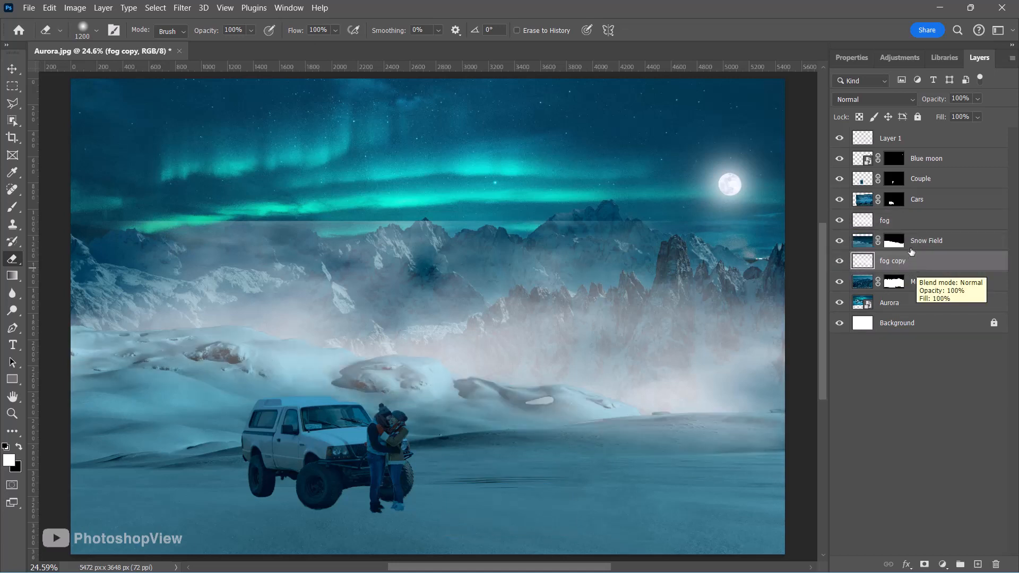
Step: Lower the opacity of the fog layer to 20% and of the fog copy layer to 73%
left_click(908, 222)
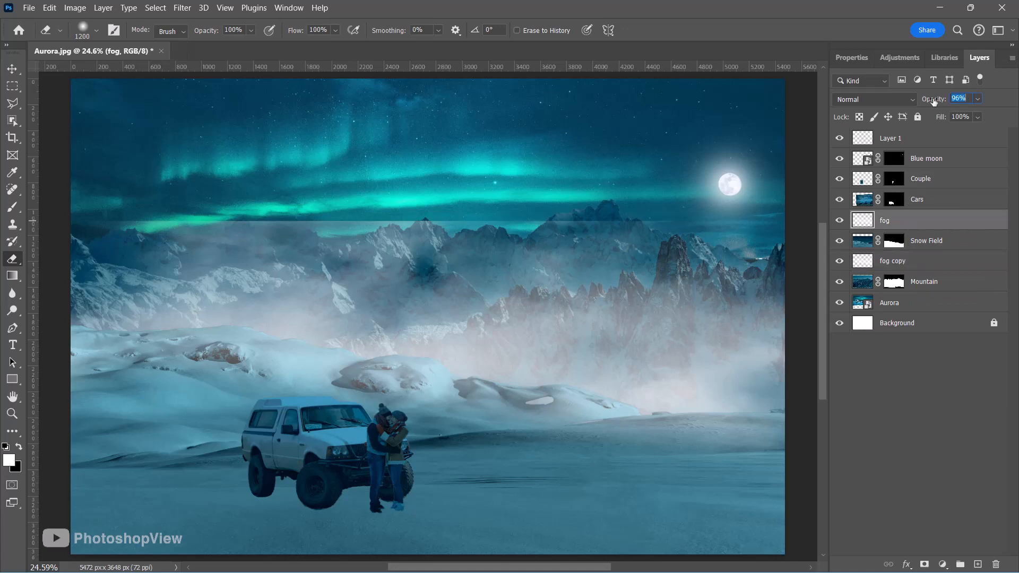
left_click_drag(934, 101, 885, 114)
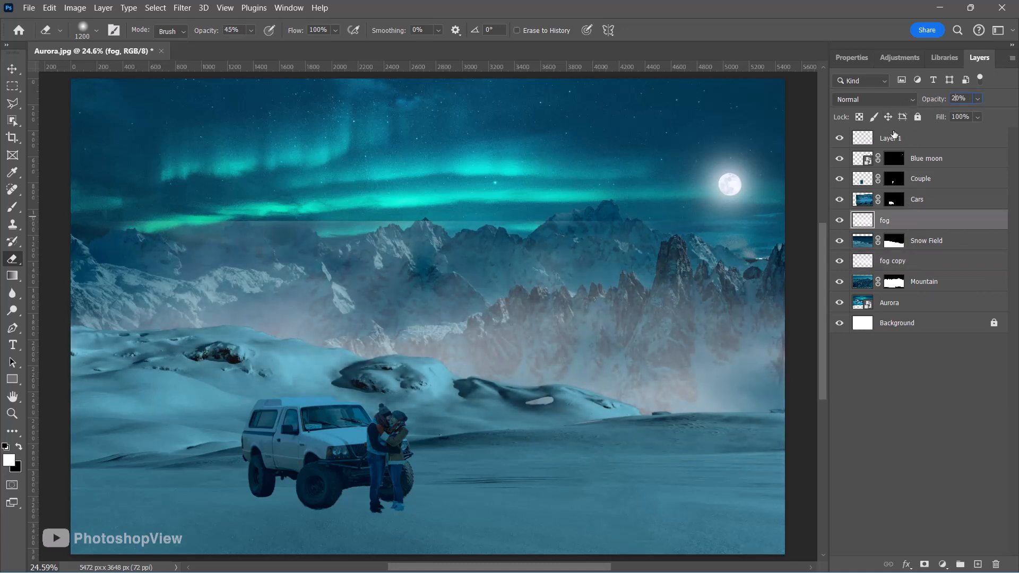
left_click(911, 261)
key("Down")
key("Down")
key("Down")
key("Down")
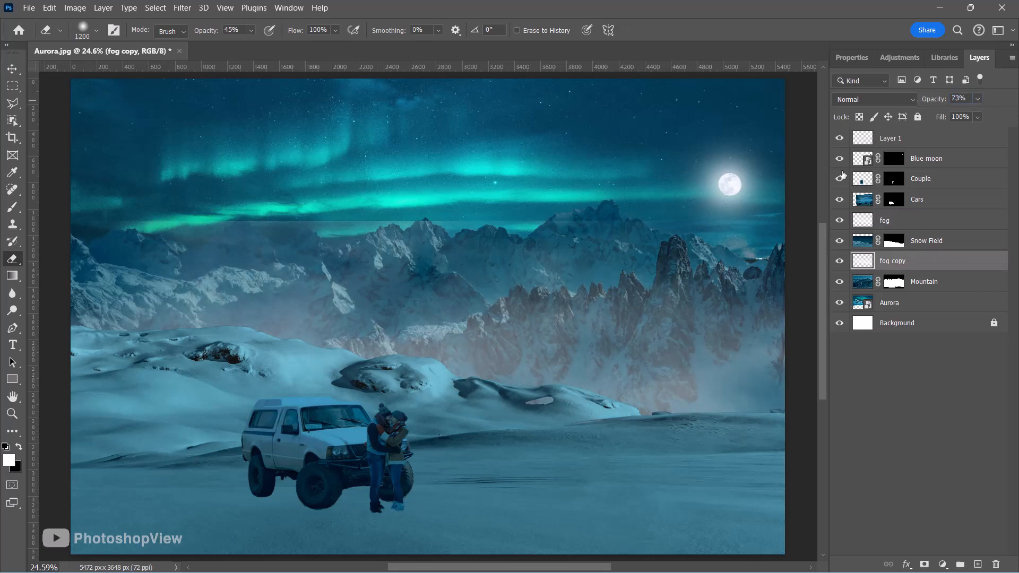
Step: Duplicate the 20% fog layer, place the duplicate above Blue moon and move its fog down over the foreground
left_click(899, 220)
key("ctrl+j")
left_click_drag(898, 219, 910, 154)
key("v")
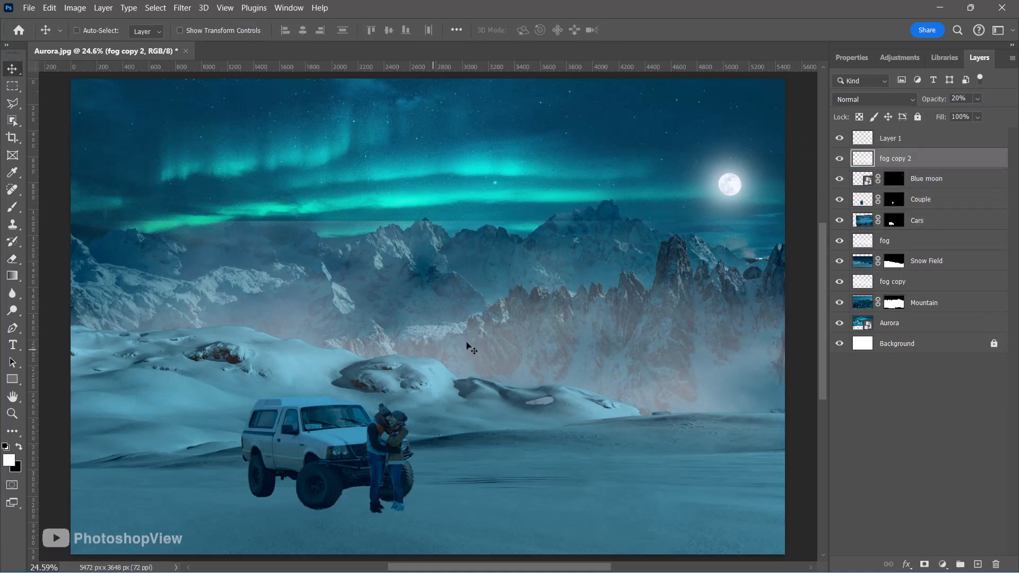
left_click_drag(472, 348, 462, 497)
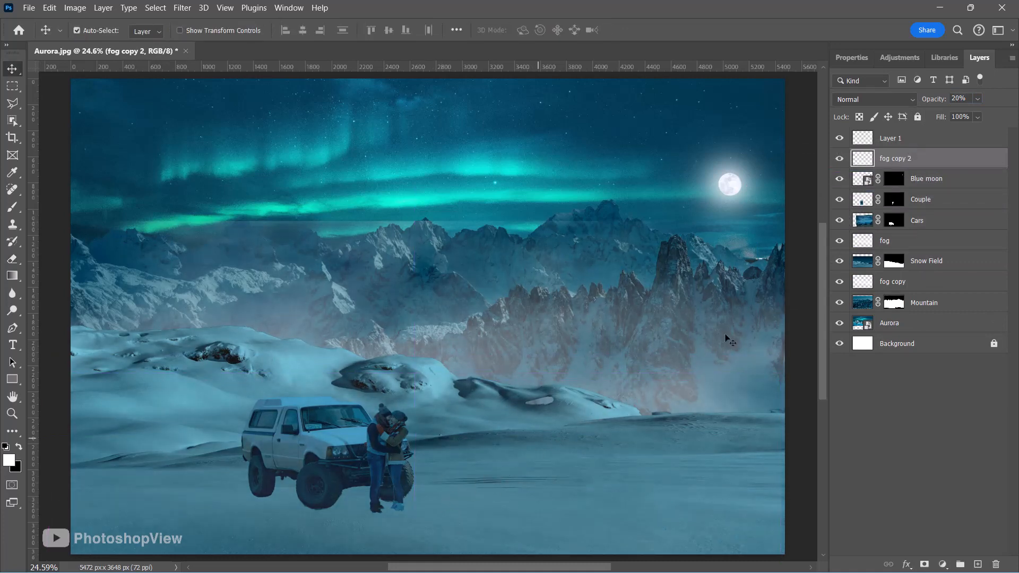
Step: Transform the fog copy layer to fit the canvas width and lower its upper edge, then compare by toggling its visibility
left_click(947, 283)
key("ctrl+t")
left_click_drag(794, 355, 782, 363)
left_click_drag(61, 355, 72, 356)
left_click_drag(428, 222, 425, 262)
key("Return")
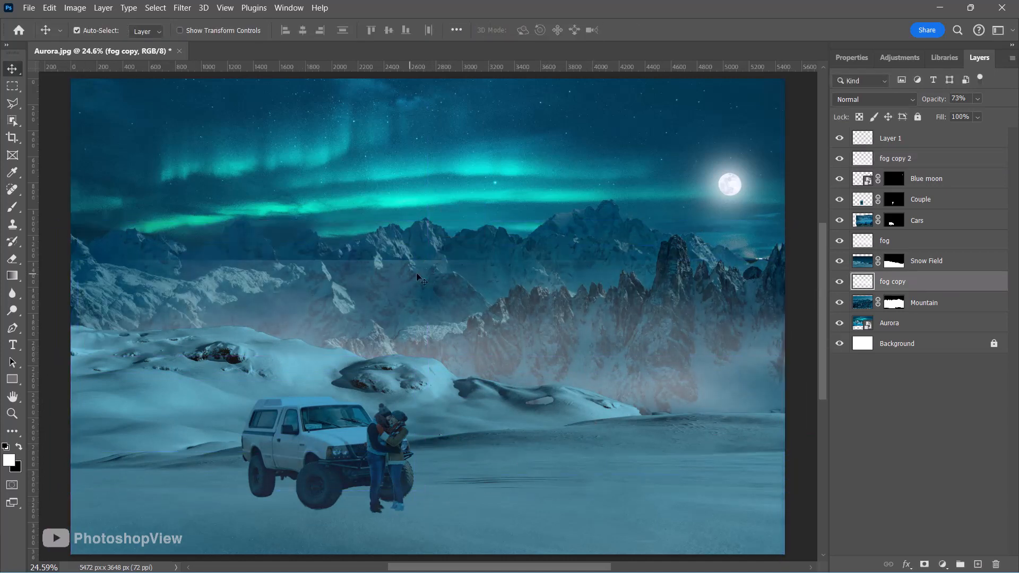
left_click(839, 281)
left_click(839, 281)
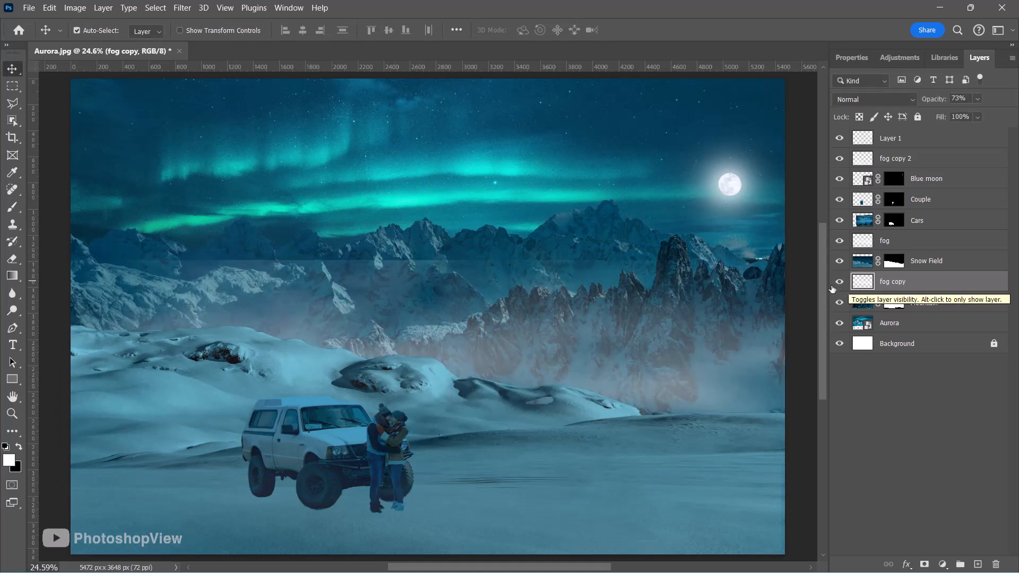
Step: Erase the hard upper edge of the fog copy across the mountains with a 500 px eraser at 45% opacity
key("e")
key("bracketleft")
key("bracketleft")
key("bracketleft")
key("bracketleft")
key("bracketleft")
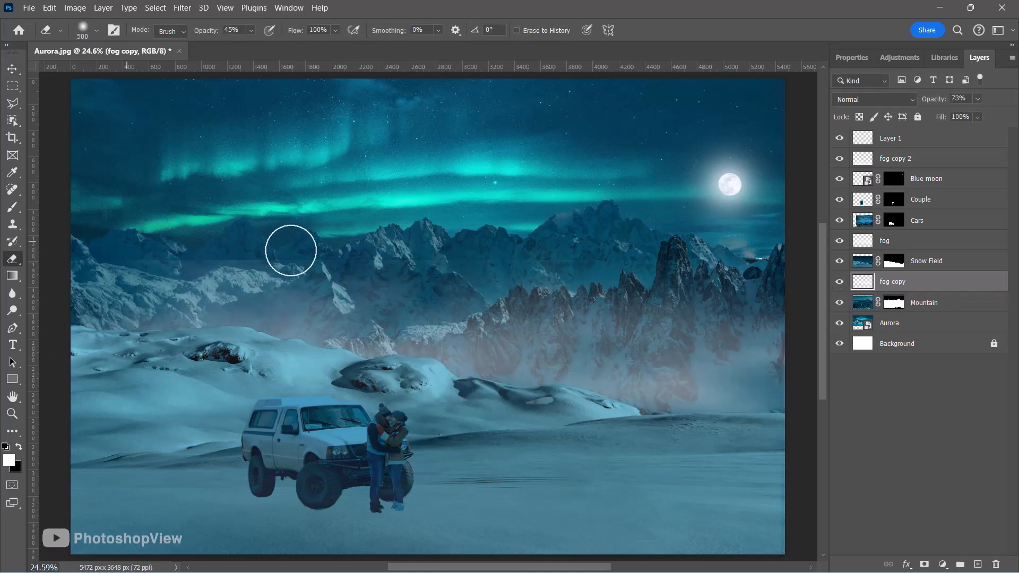
key("v")
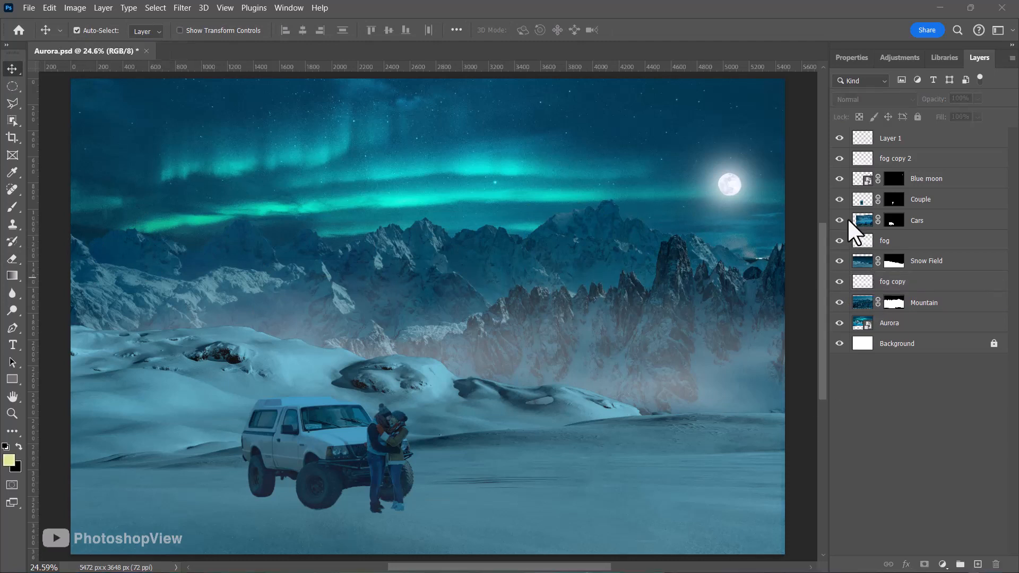
Step: Hide the Couple layer and add a blank layer directly above Cars
left_click(840, 199)
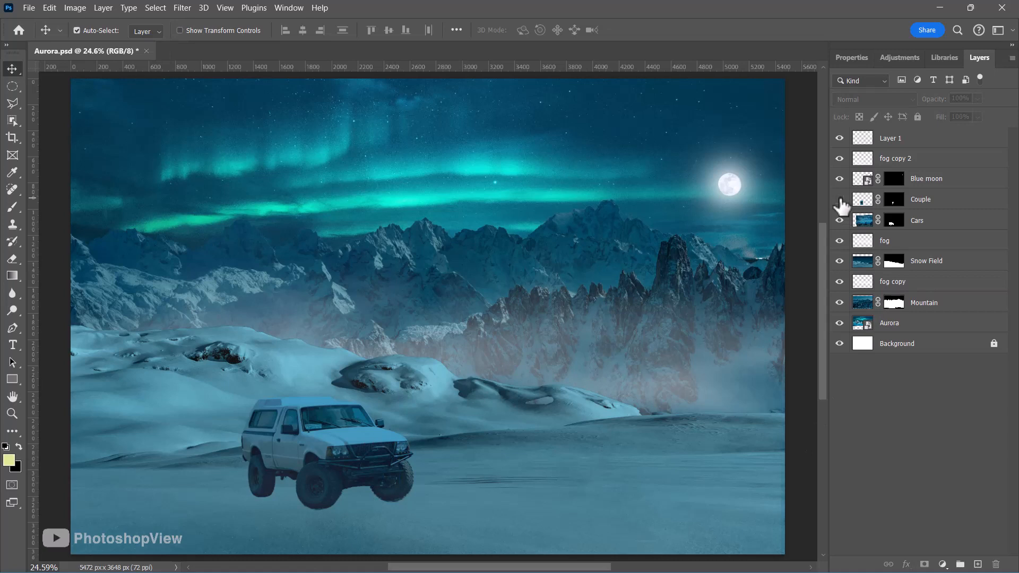
left_click(932, 225)
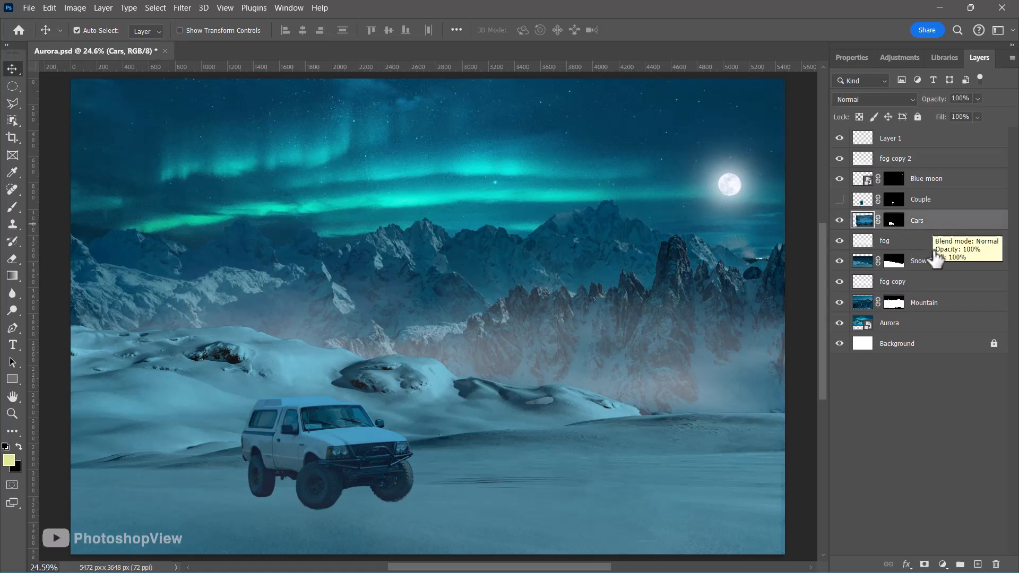
left_click(977, 565)
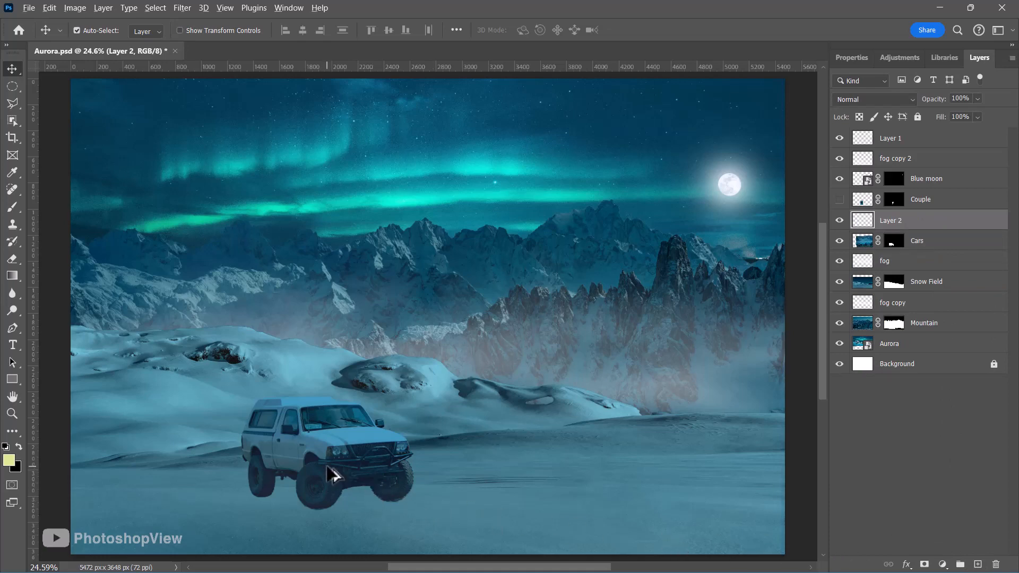
Step: Select the glass of both truck headlights with the Polygonal Lasso tool, adding the second to the first
scroll(329, 472, "up", 8)
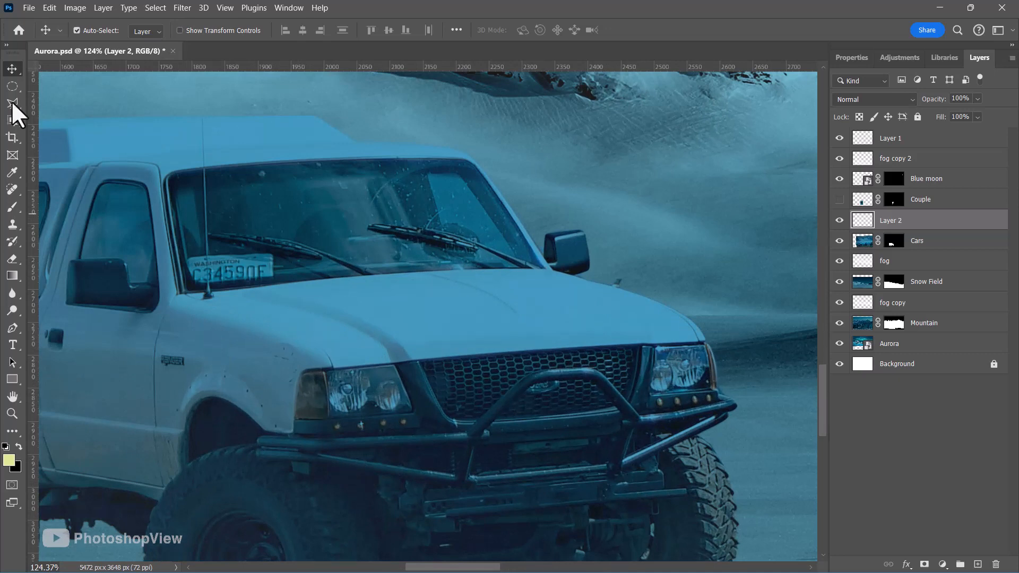
left_click(13, 104)
left_click(394, 366)
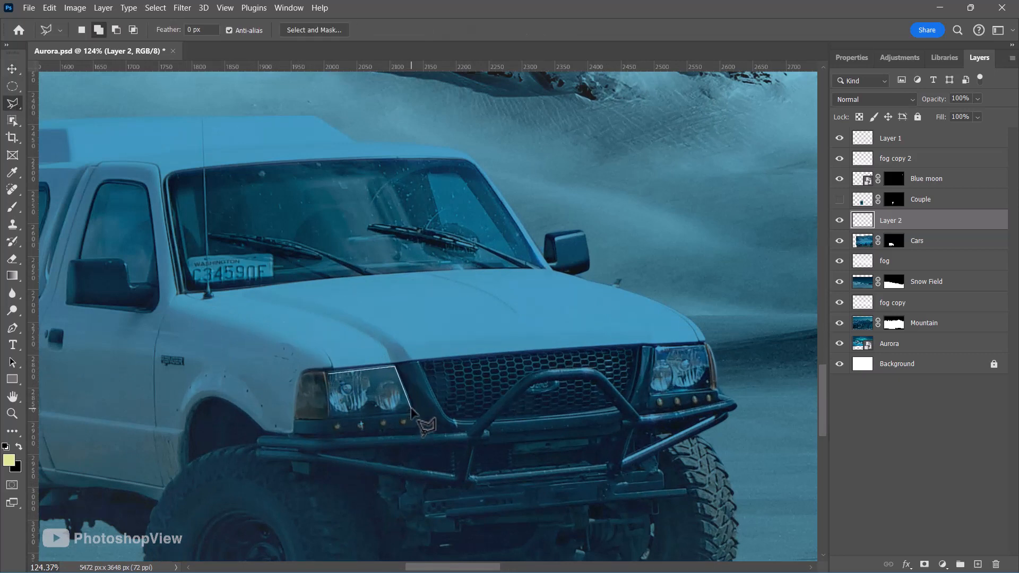
left_click(324, 375)
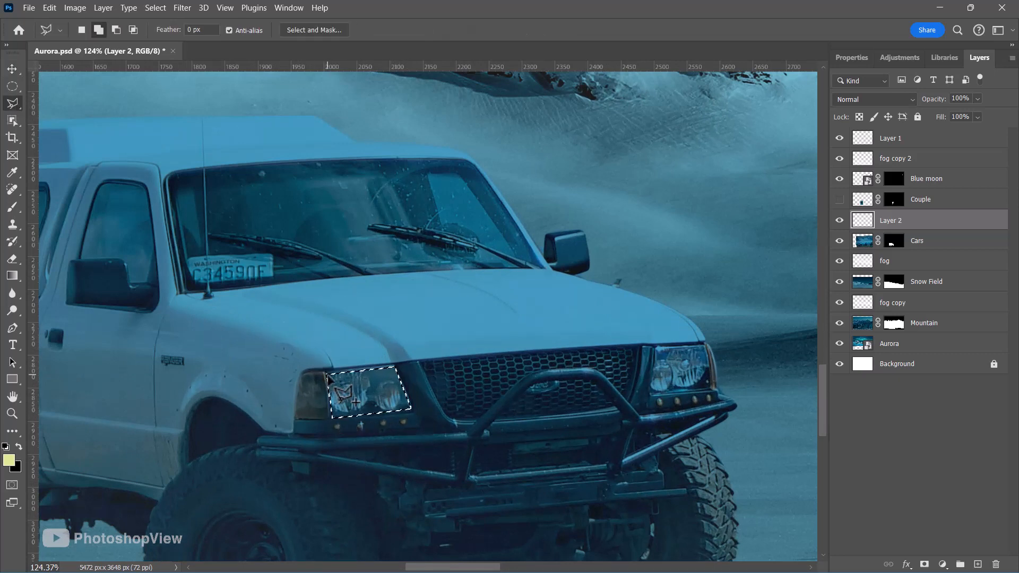
left_click(657, 348)
left_click(652, 393)
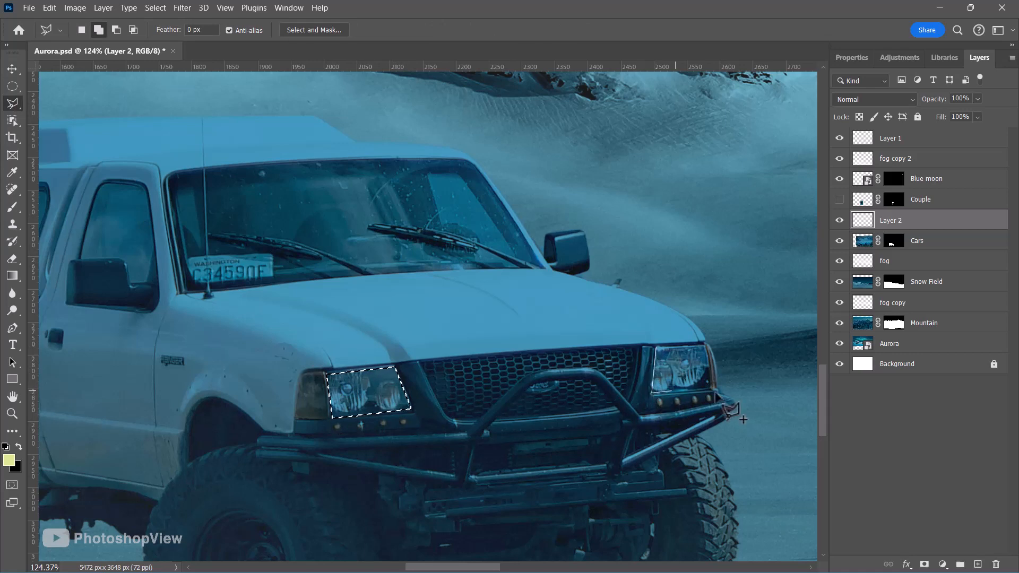
double_click(708, 347)
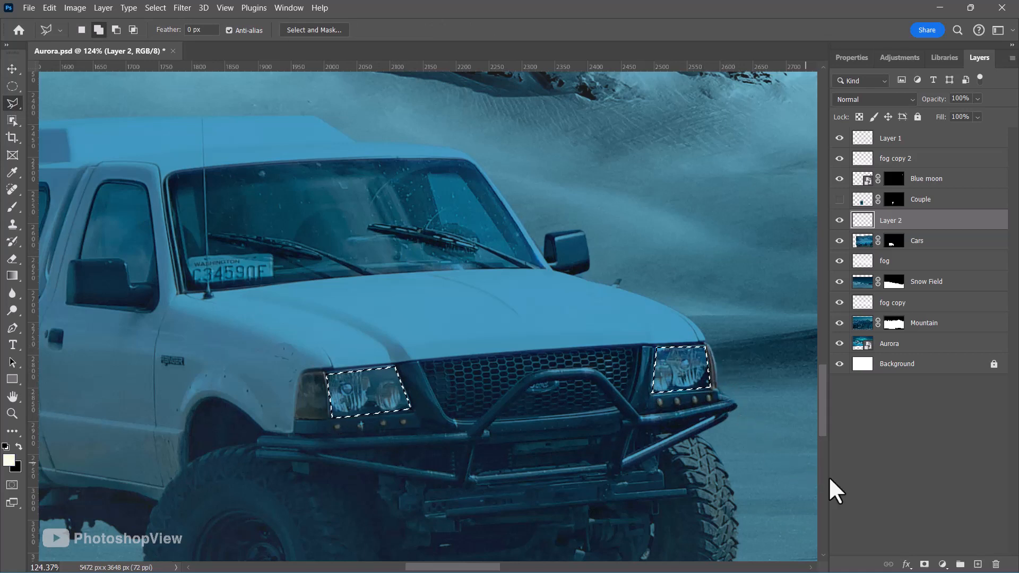
Step: Add a Curves adjustment masked to the selected headlights and pull its white point far inward to brighten them strongly
left_click(943, 563)
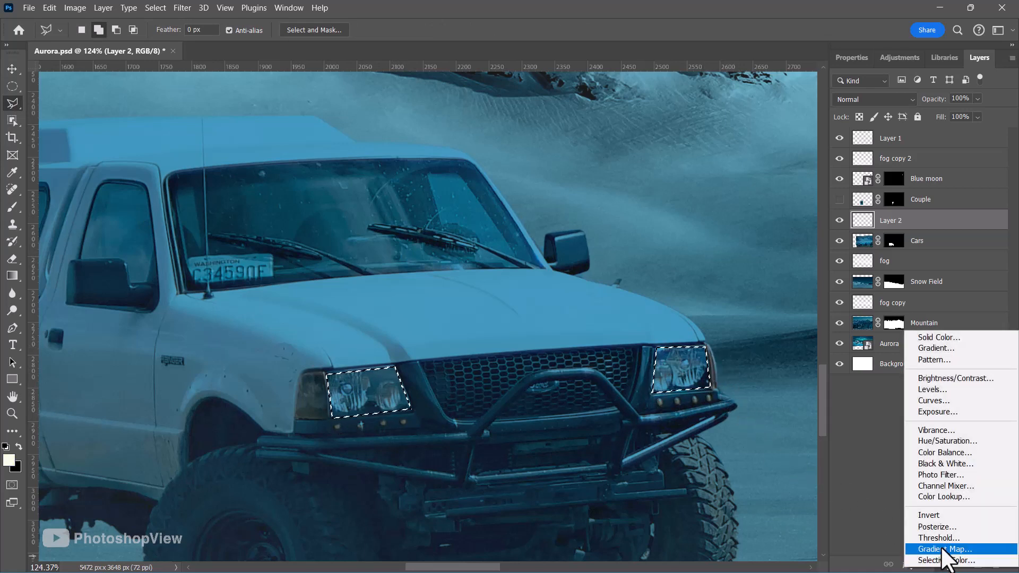
left_click(934, 402)
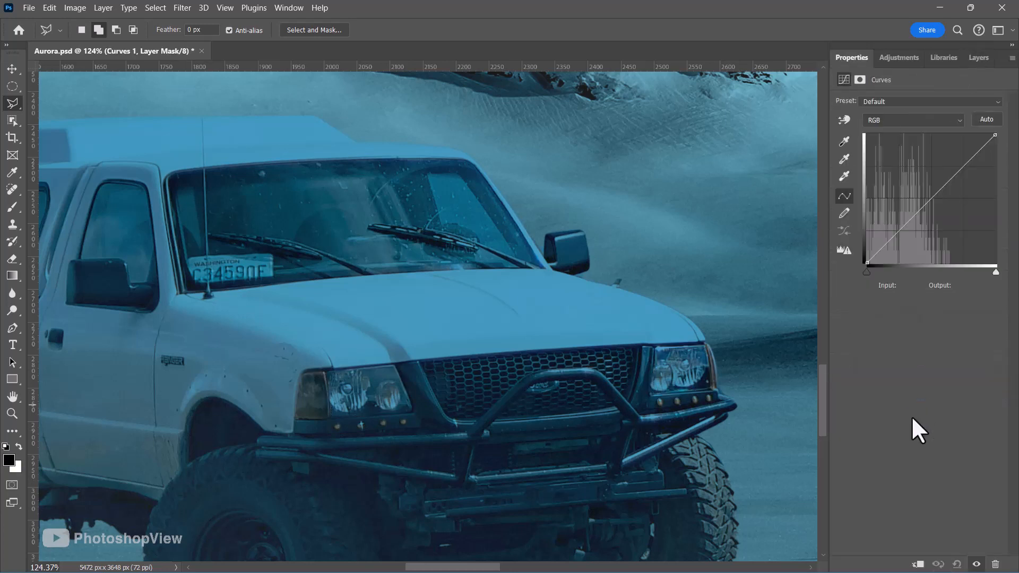
left_click_drag(992, 273, 907, 270)
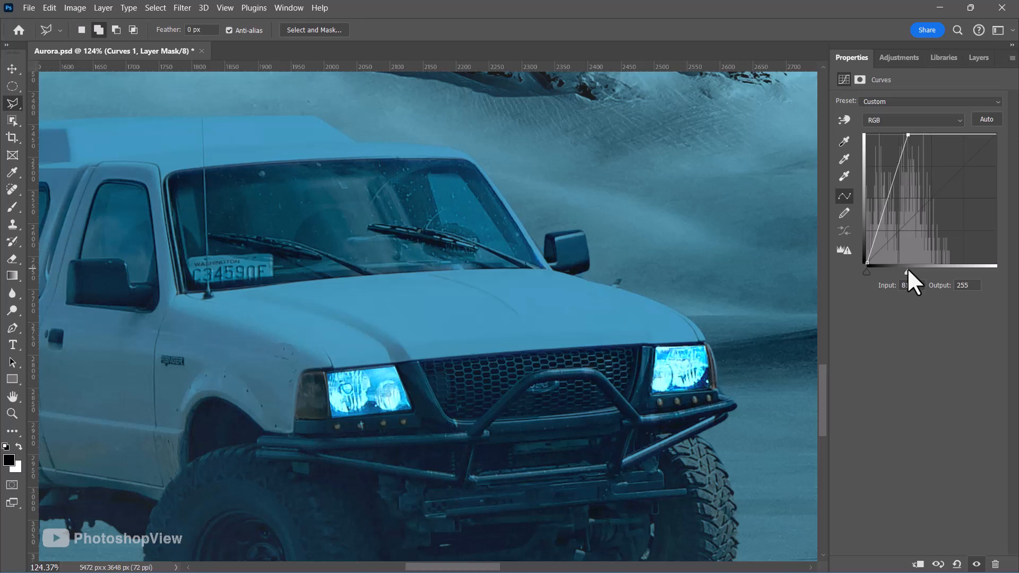
Step: Move the blank Layer 2 above Curves 1 and rename it Car Light
left_click(975, 56)
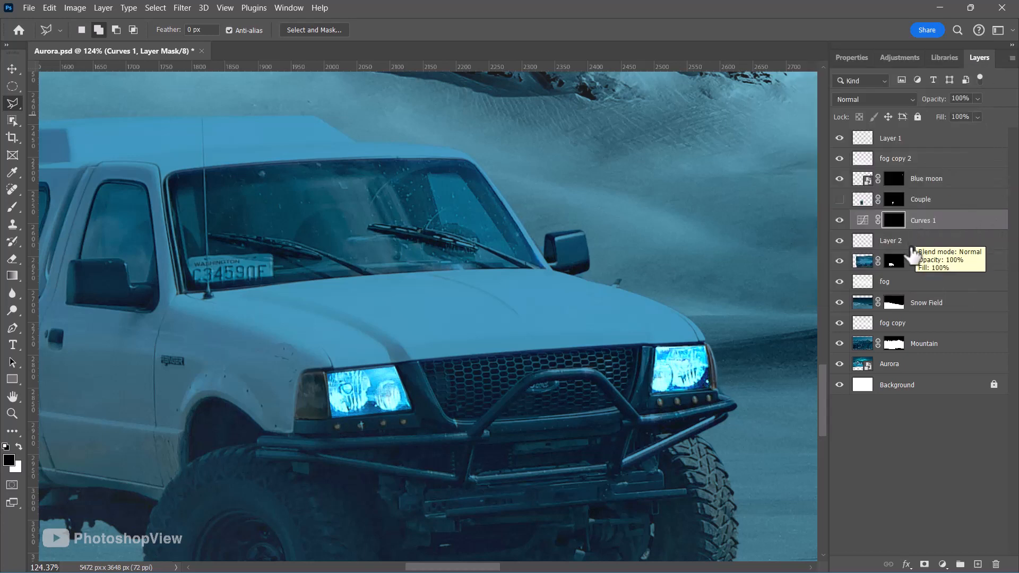
left_click_drag(910, 244, 902, 226)
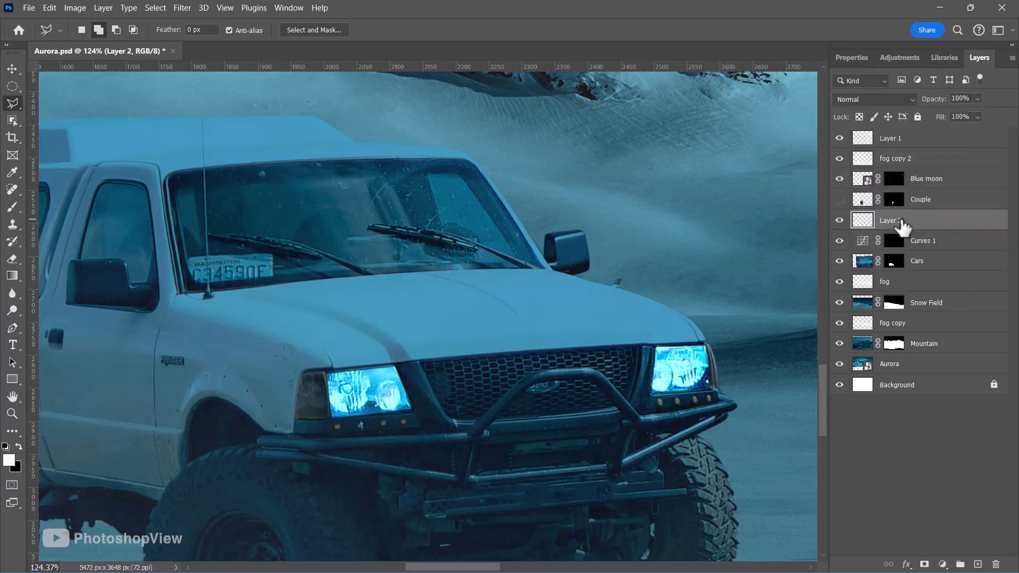
type("ight")
key("Return")
Step: Outline a narrow light beam widening from the truck's near headlight across the snow with the Polygonal Lasso tool
scroll(432, 303, "down", 5)
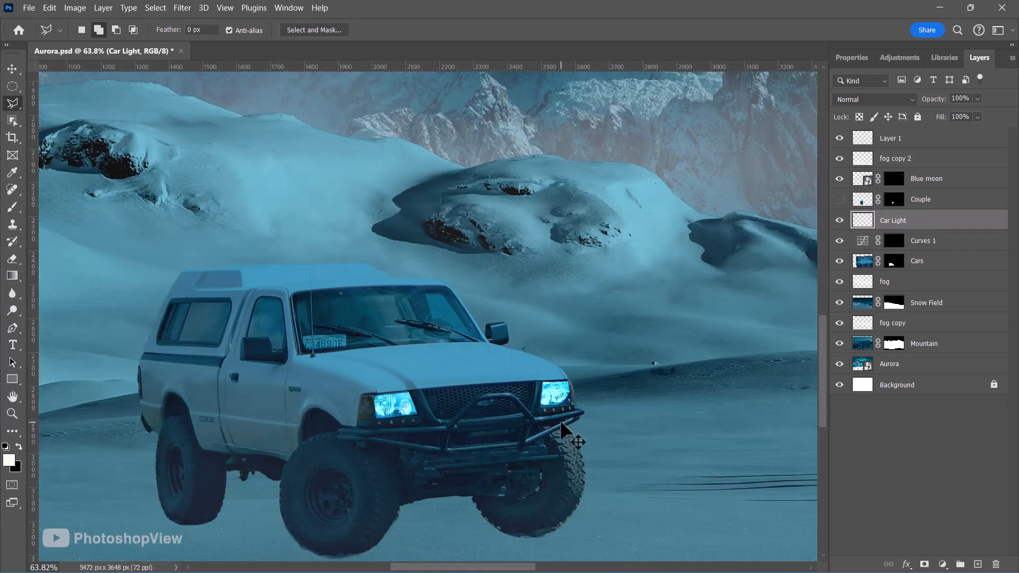
left_click_drag(432, 303, 387, 332)
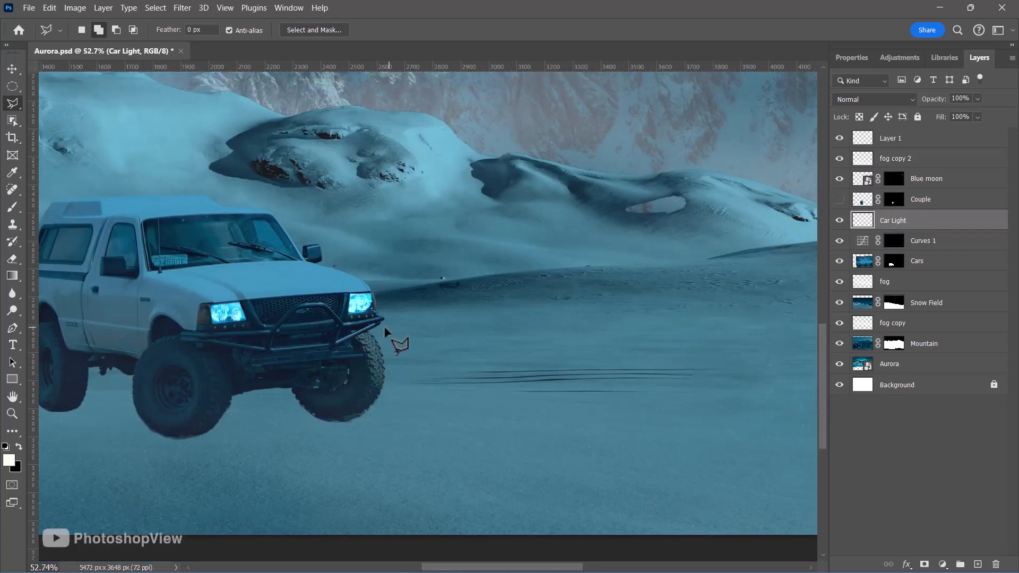
left_click(237, 306)
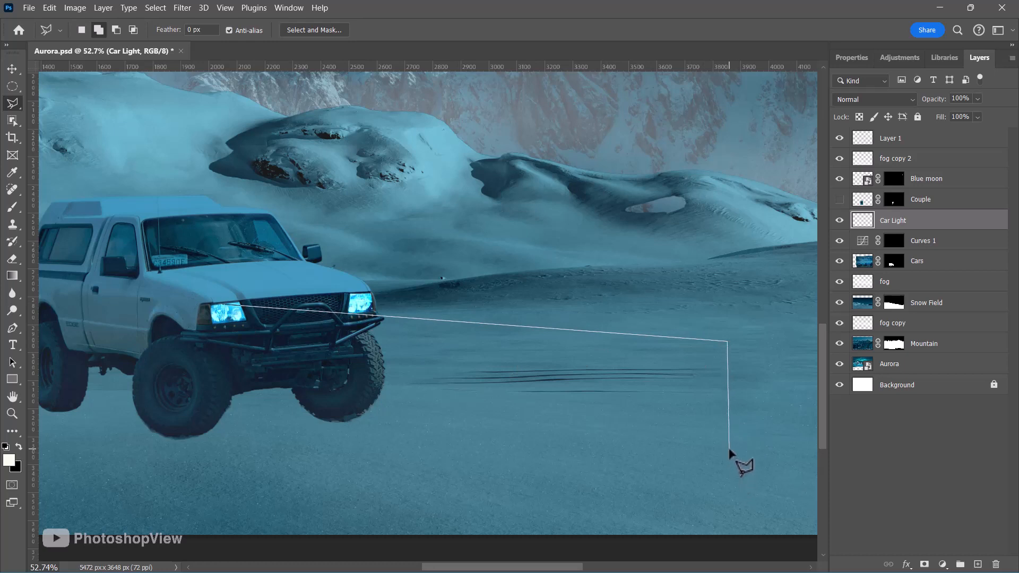
left_click(730, 446)
double_click(214, 319)
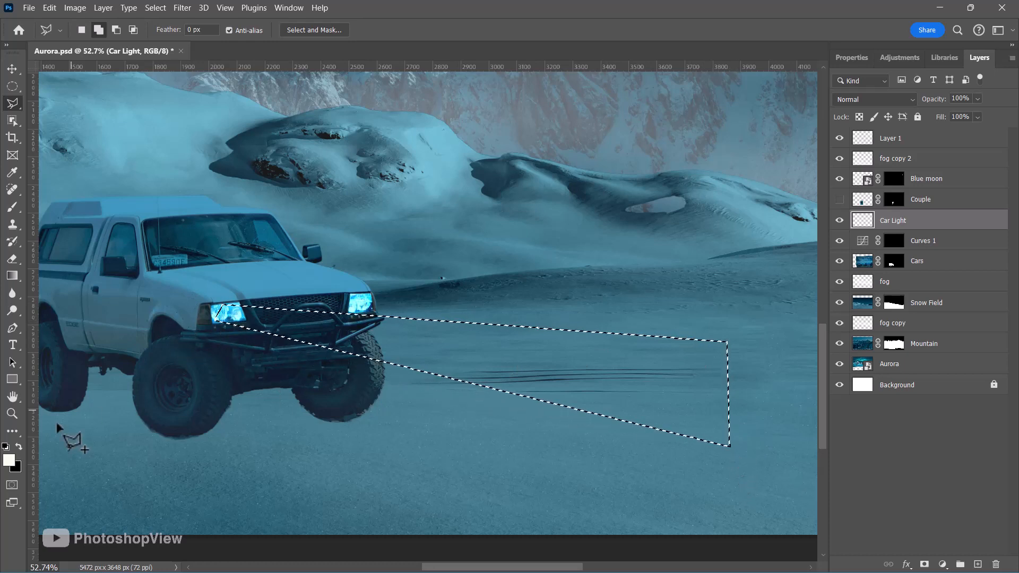
Step: Set the foreground color to a pale, light yellow for the headlight beam
left_click(9, 460)
left_click(180, 64)
left_click(340, 200)
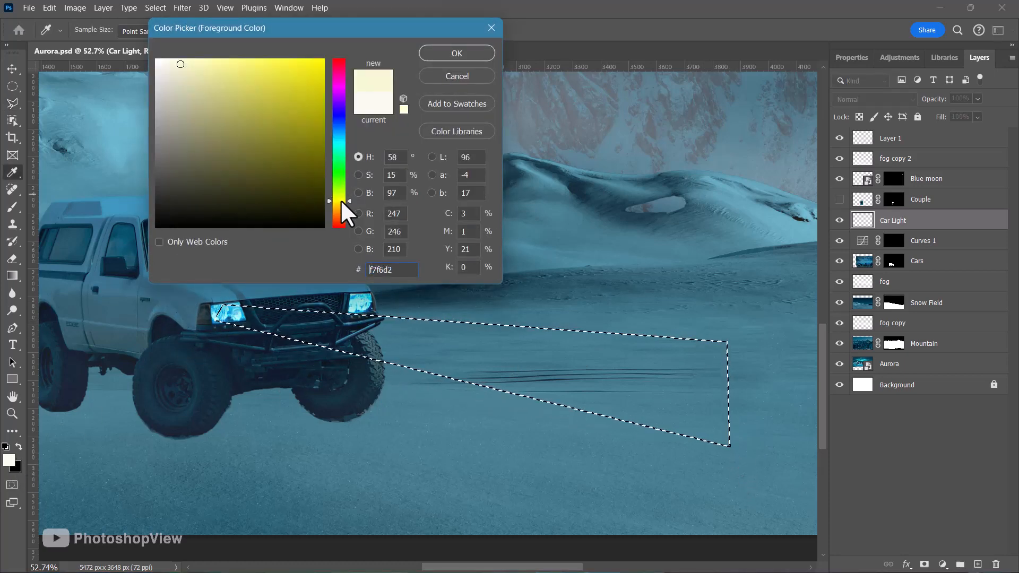
left_click(195, 73)
left_click(206, 64)
left_click(457, 53)
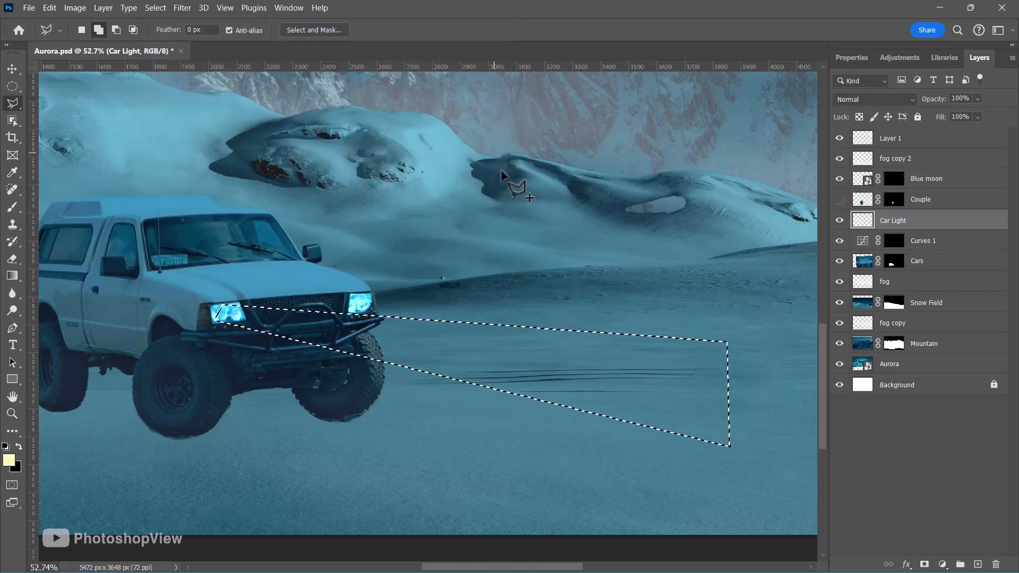
Step: Fill the beam selection with a linear foreground-to-transparent gradient running from the headlight to the beam's far end
left_click(13, 276)
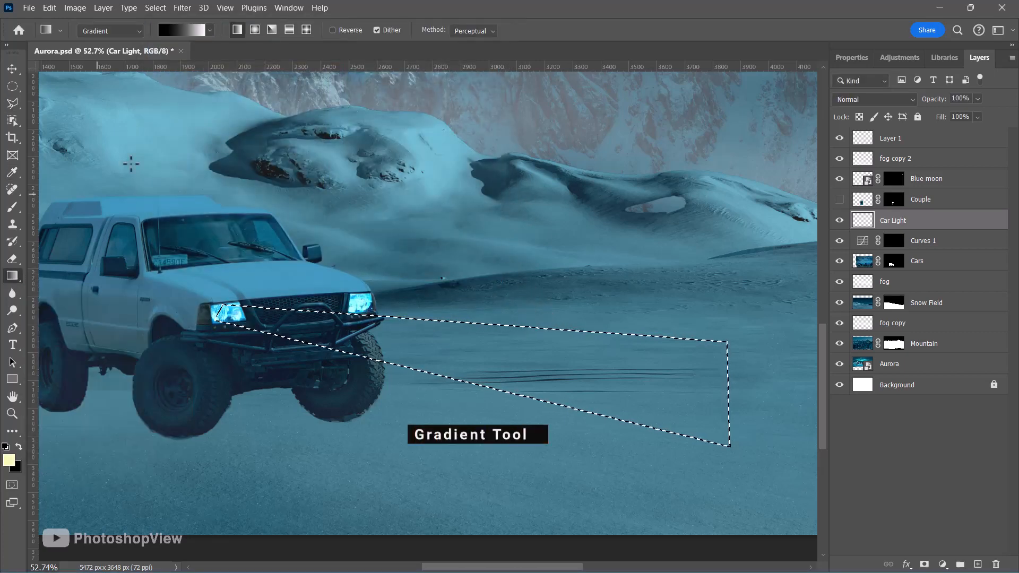
left_click(209, 30)
left_click(146, 79)
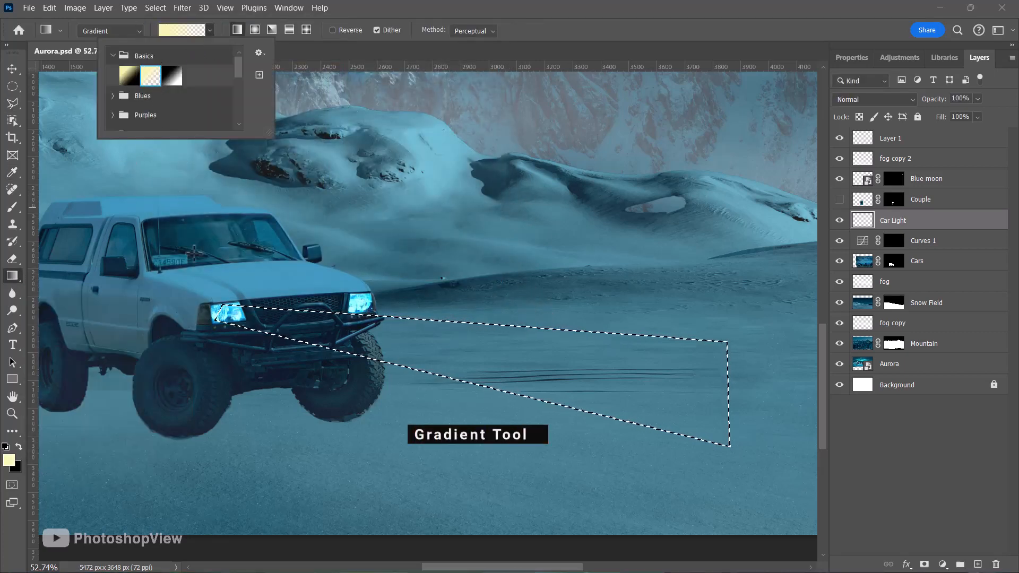
left_click_drag(220, 310, 739, 401)
Step: Hide Car Light, add a blank layer above Curves 1 and outline a wider beam from the same headlight down over the snow
left_click(840, 220)
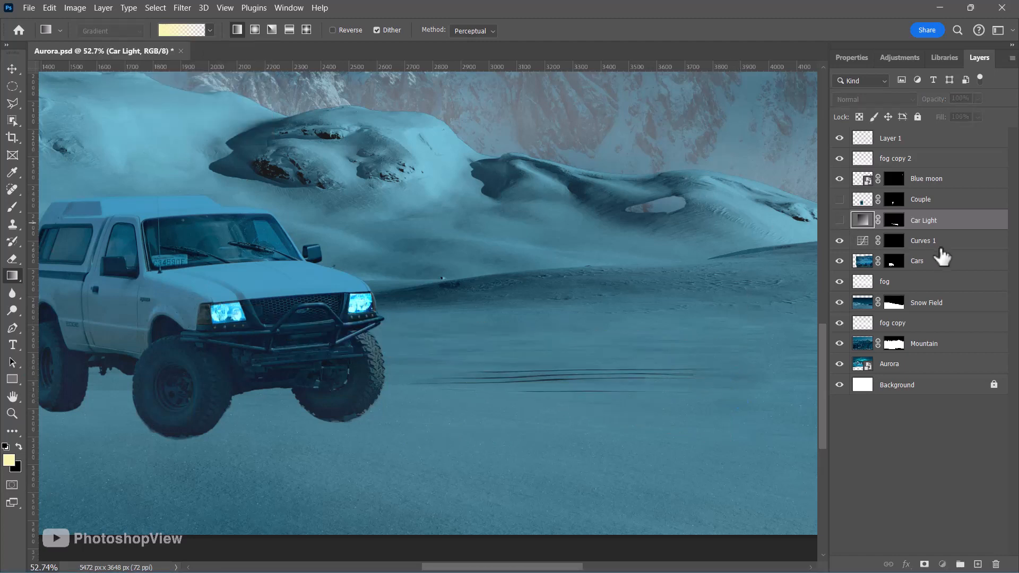
left_click(893, 240)
left_click(977, 564)
left_click(7, 105)
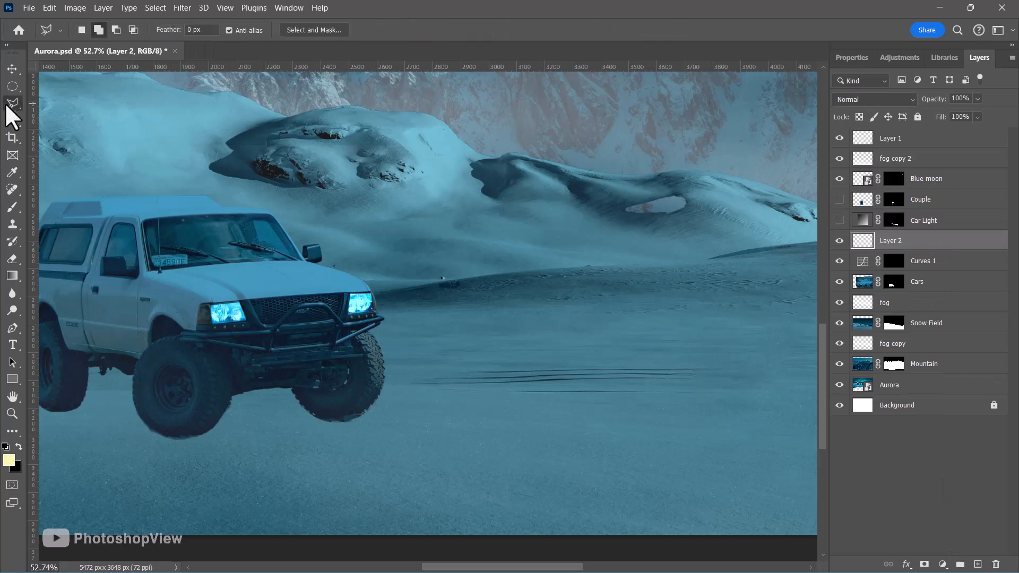
left_click(240, 302)
left_click(640, 332)
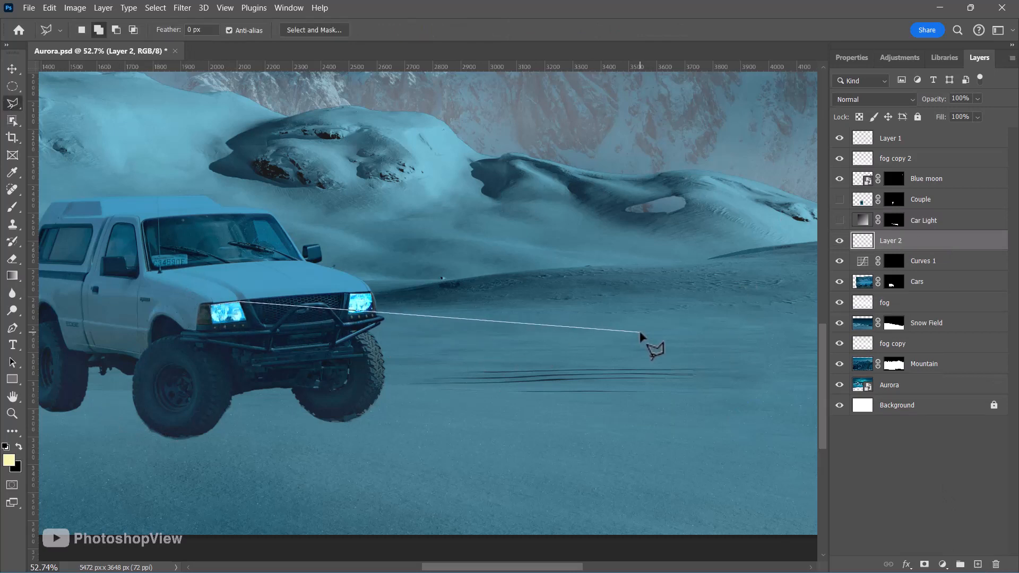
left_click(794, 535)
left_click(517, 551)
left_click(214, 295)
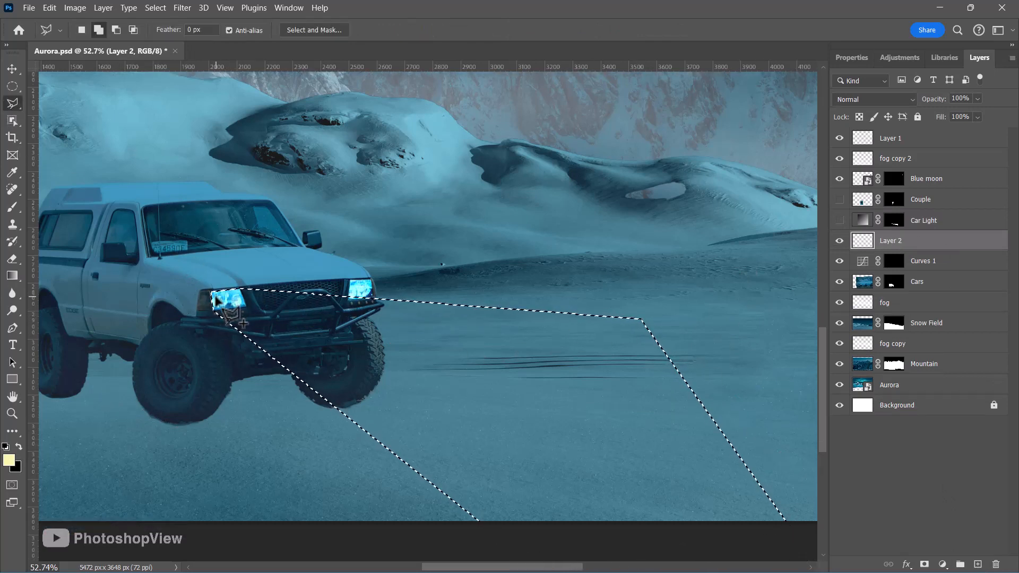
Step: Fill the wider beam selection with the same yellow-to-transparent gradient from the headlight outward, and show Car Light again
left_click(11, 276)
left_click_drag(209, 296, 780, 448)
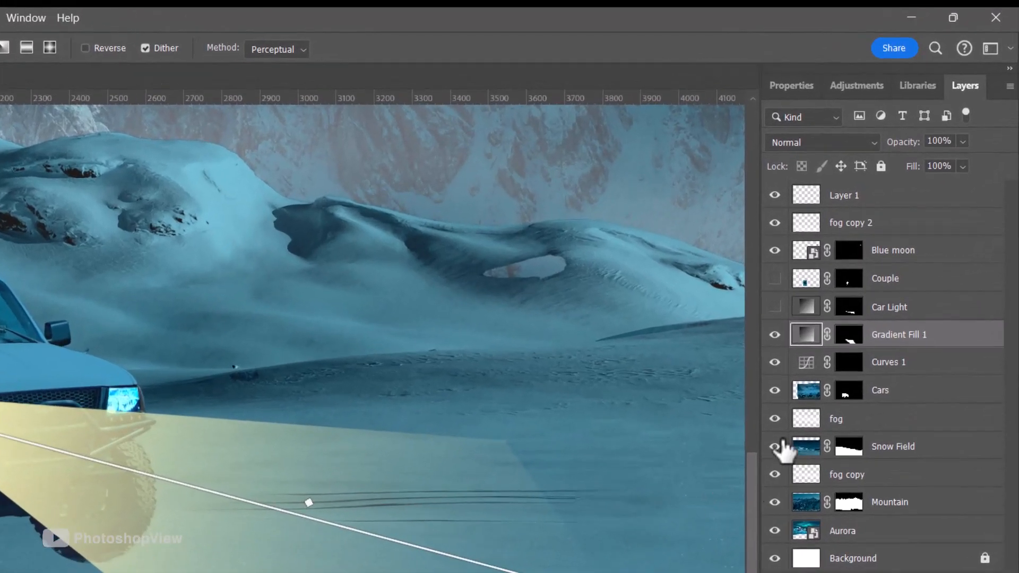
left_click(839, 221)
Step: Merge Car Light and Gradient Fill 1 into one layer and set its blend mode to Hard Light
left_click(884, 308)
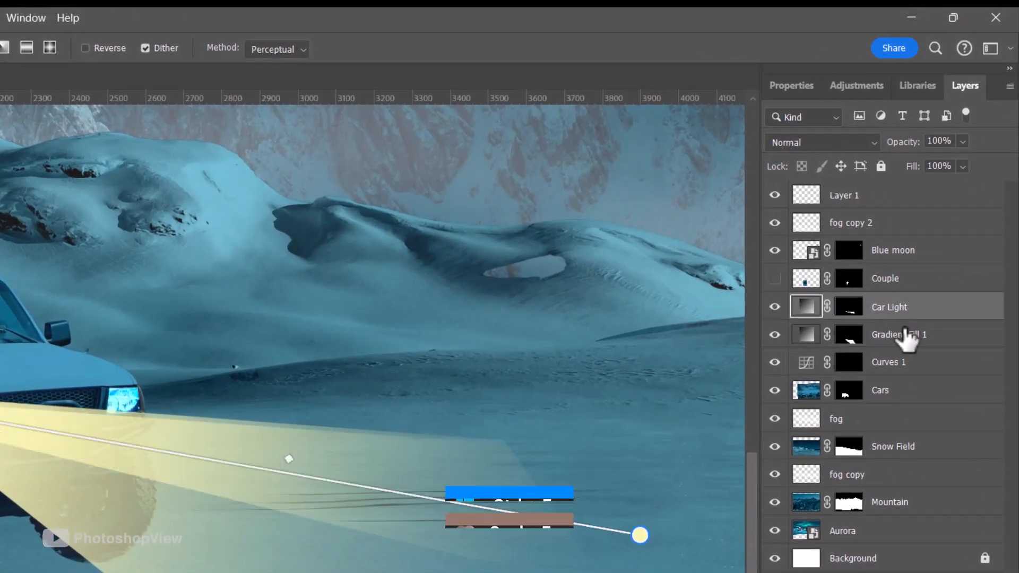
left_click(905, 337, "shift")
key("ctrl+e")
left_click(822, 142)
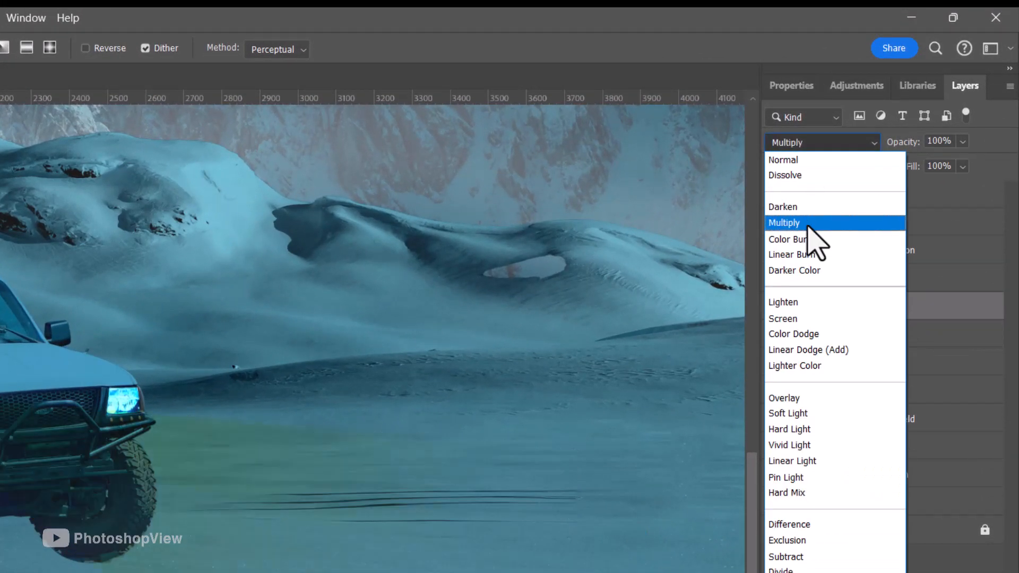
left_click(820, 428)
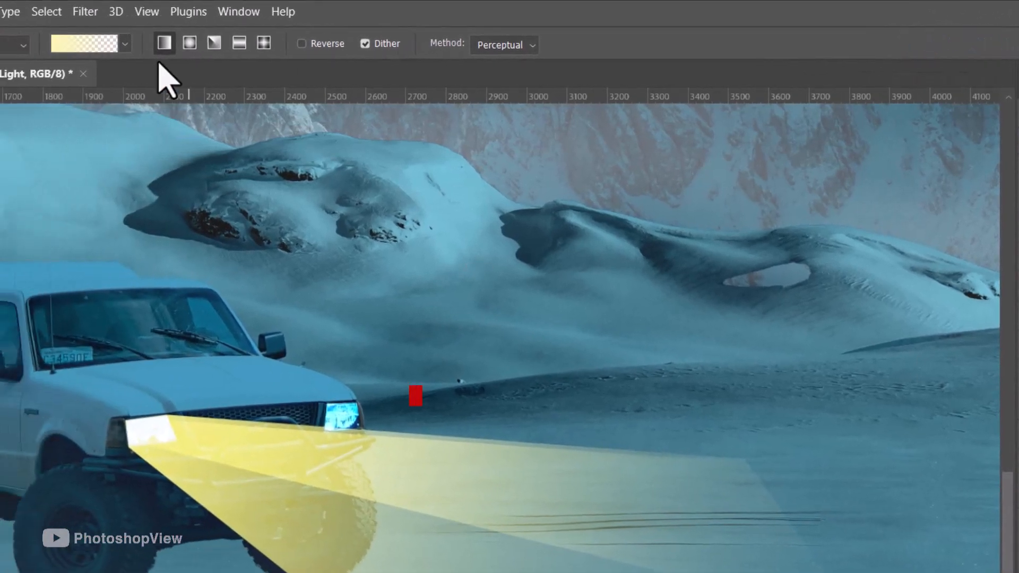
Step: Apply a Gaussian Blur with a radius of 34.6 pixels to the merged Car Light layer
left_click(29, 14)
mouse_move(191, 276)
mouse_move(255, 243)
left_click(364, 312)
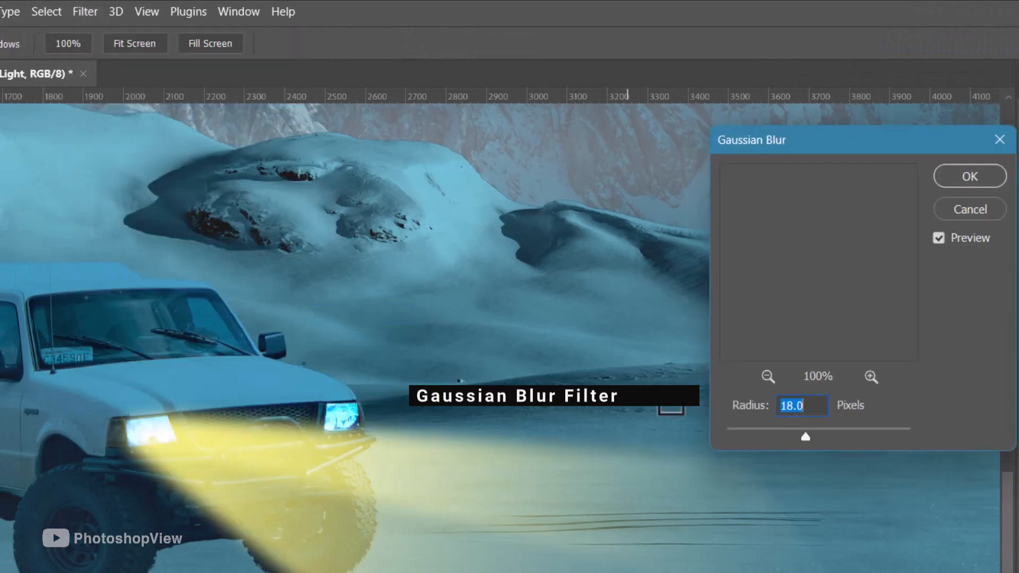
mouse_move(805, 436)
left_mouse_down()
mouse_move(785, 435)
mouse_move(816, 437)
left_mouse_up()
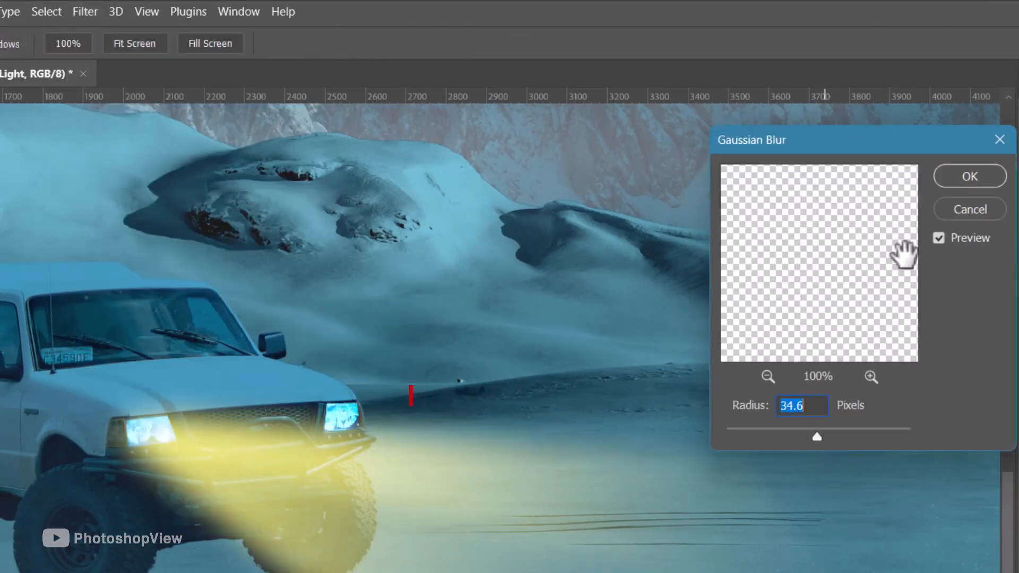
left_click(953, 175)
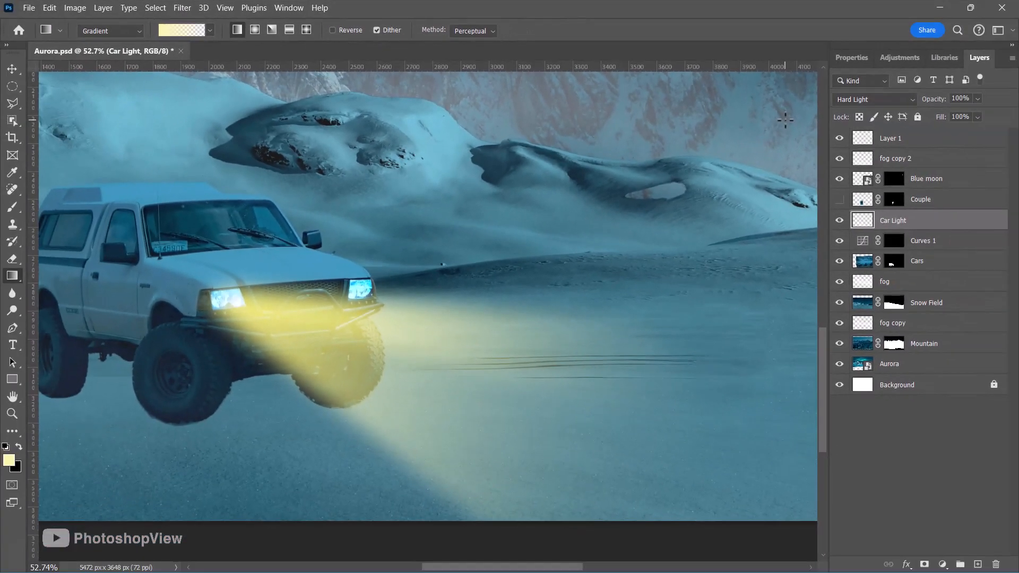
Step: Duplicate Car Light, hide the original, and transform the copy to 84.61% with a -1.70° rotation so it starts at the far headlight
key("ctrl+j")
left_click(840, 240)
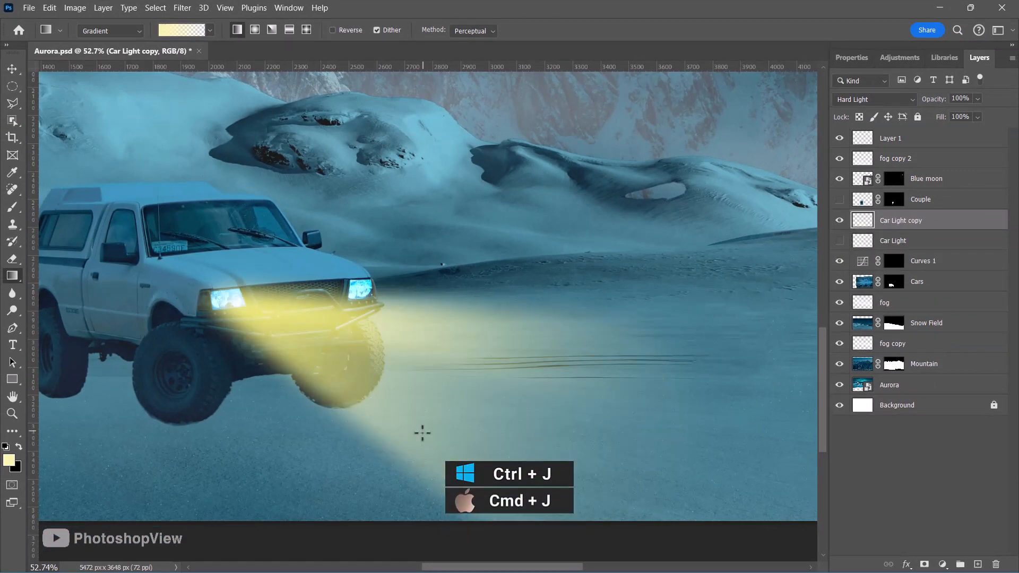
key("ctrl+t")
left_click_drag(187, 551, 219, 512)
left_click_drag(312, 446, 409, 437)
left_click_drag(323, 518, 367, 497)
left_click_drag(503, 331, 464, 333)
left_click(570, 348)
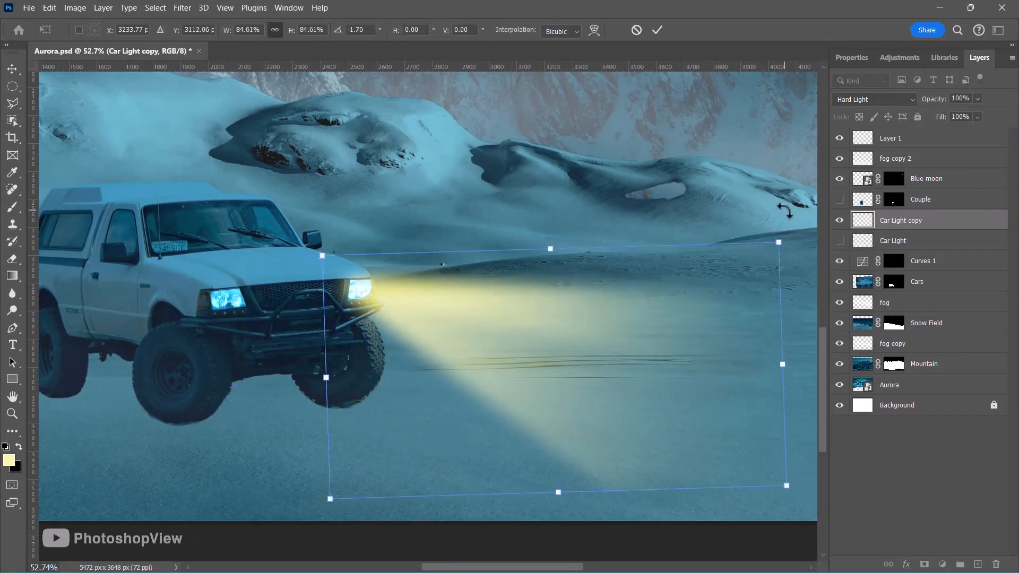
key("Return")
Step: Show the original Car Light layer again and lower its opacity to 77%
left_click(839, 241)
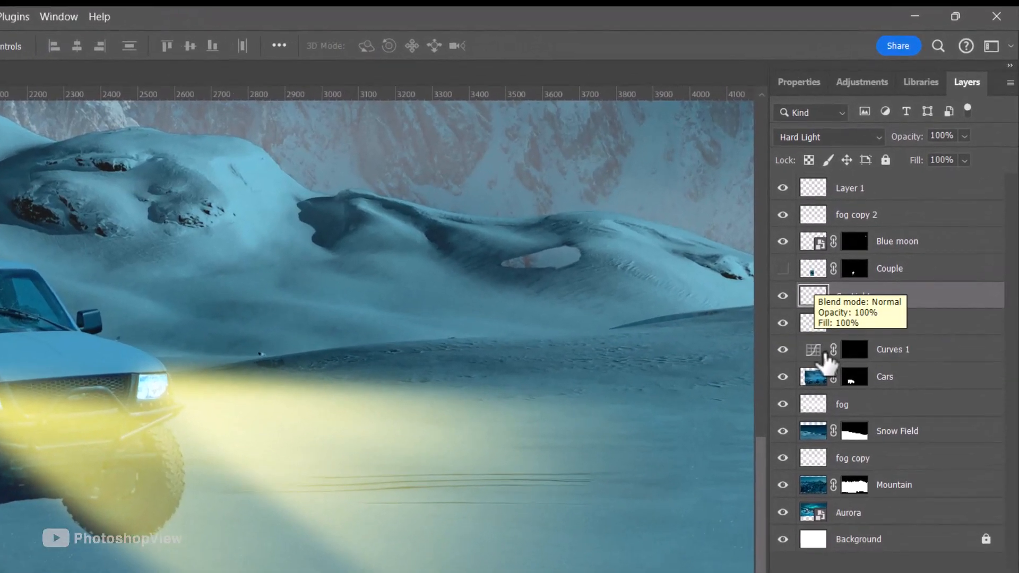
left_click_drag(908, 133, 889, 160)
left_click(870, 323)
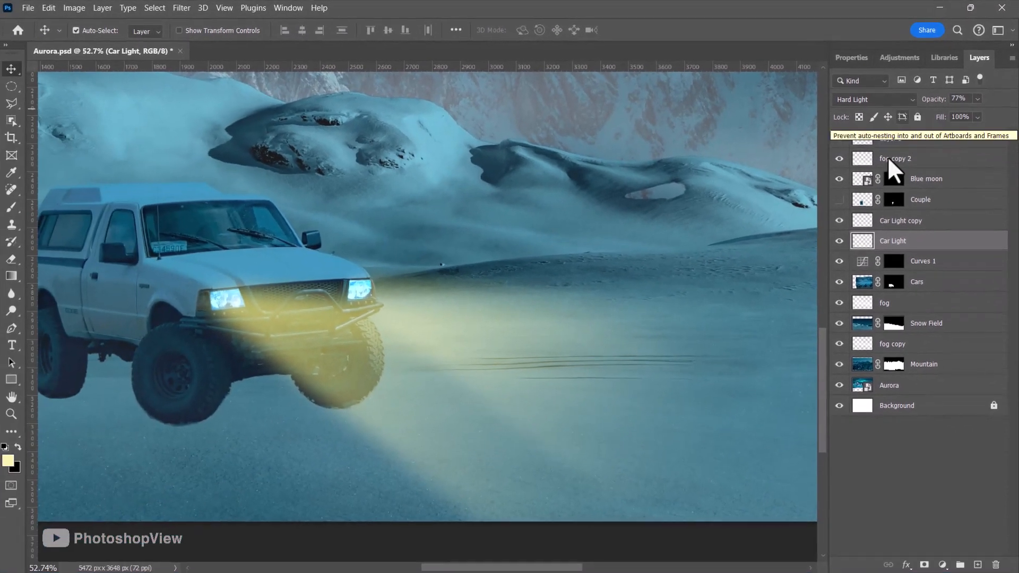
Step: Extend the Curves 1 mask over the corner lamps beside both headlights so the brightening covers them too
left_click(827, 352)
key("l")
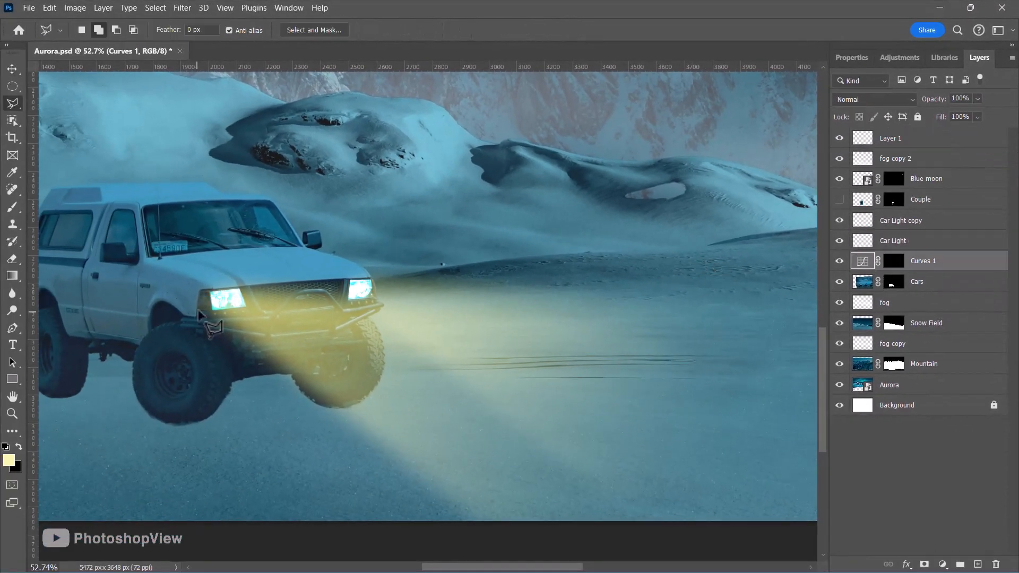
left_click(201, 313)
left_click(893, 261)
left_click(376, 299)
left_click(371, 277)
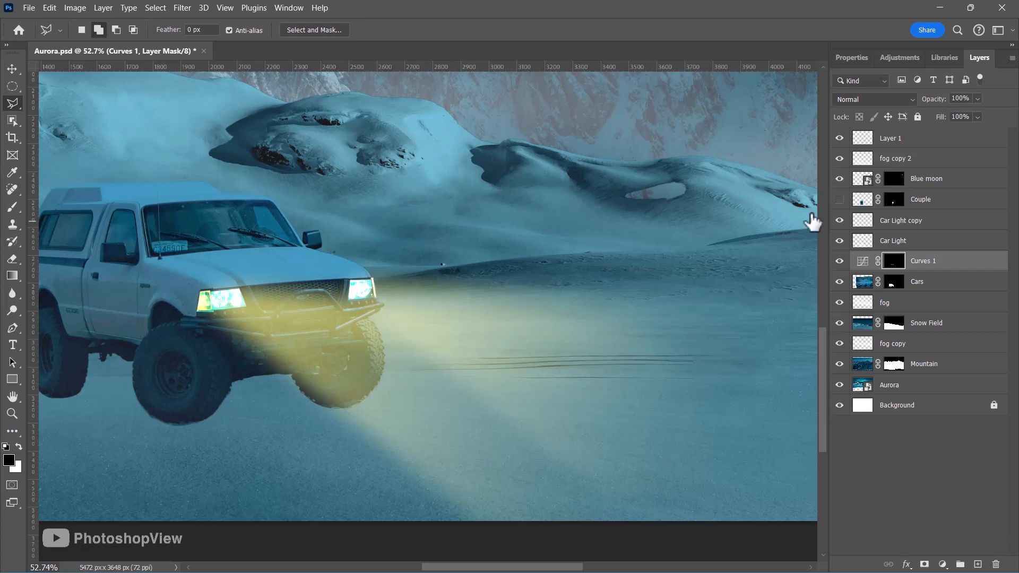
Step: Show the Couple layer again and distort the Car Light layer so the near headlight's beam slants down across the snow past the couple
left_click(839, 200)
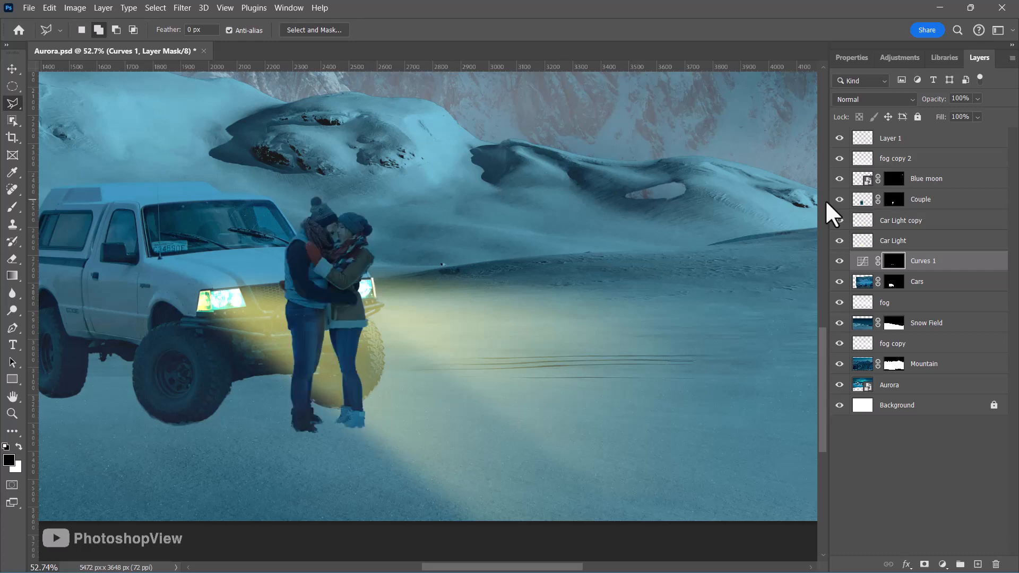
key("ctrl+t")
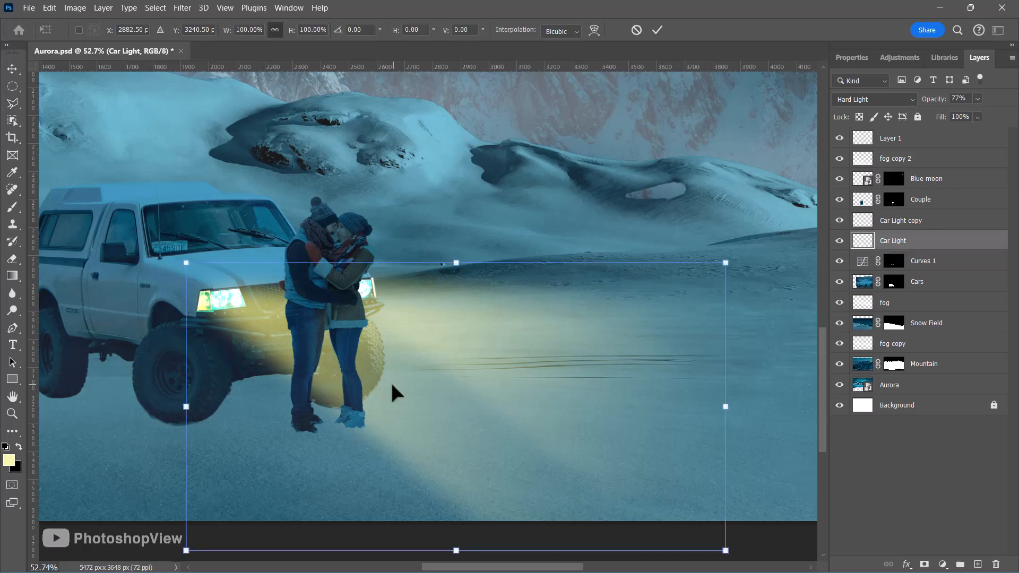
left_click_drag(456, 550, 341, 556)
left_click_drag(72, 556, 112, 500)
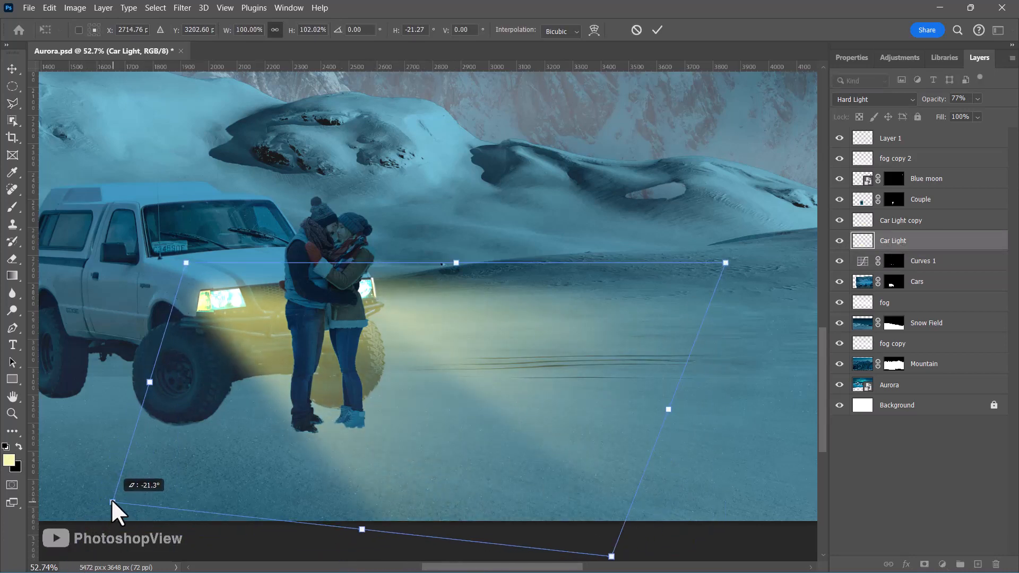
mouse_move(611, 556)
left_mouse_down()
mouse_move(659, 556)
mouse_move(598, 541)
mouse_move(552, 546)
left_mouse_up()
key("Return")
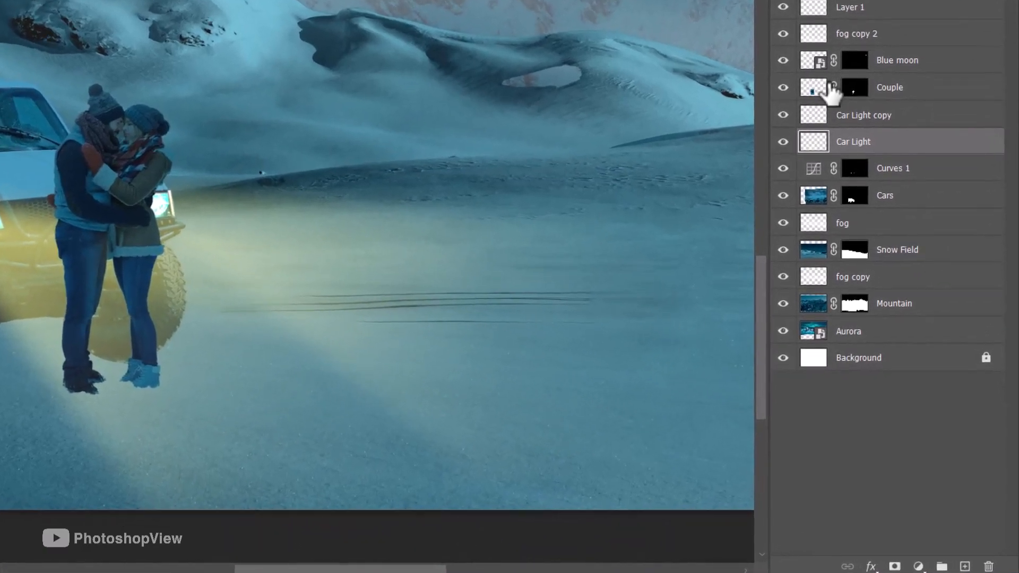
Step: Add a new layer above Couple and fill the couple's silhouette on it with black, using the Couple mask as selection
left_click(857, 189)
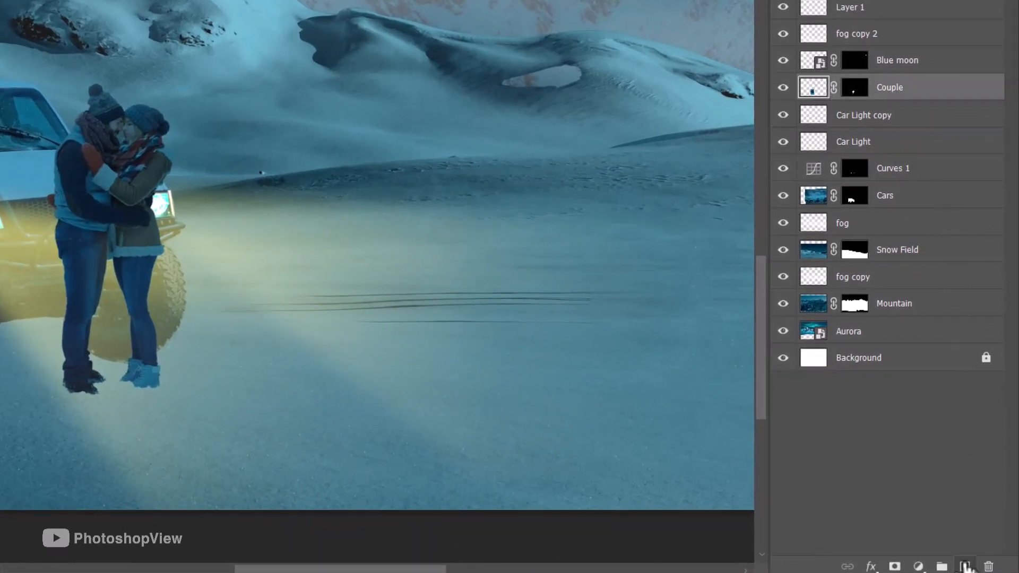
left_click(965, 566)
left_click(855, 117, "ctrl")
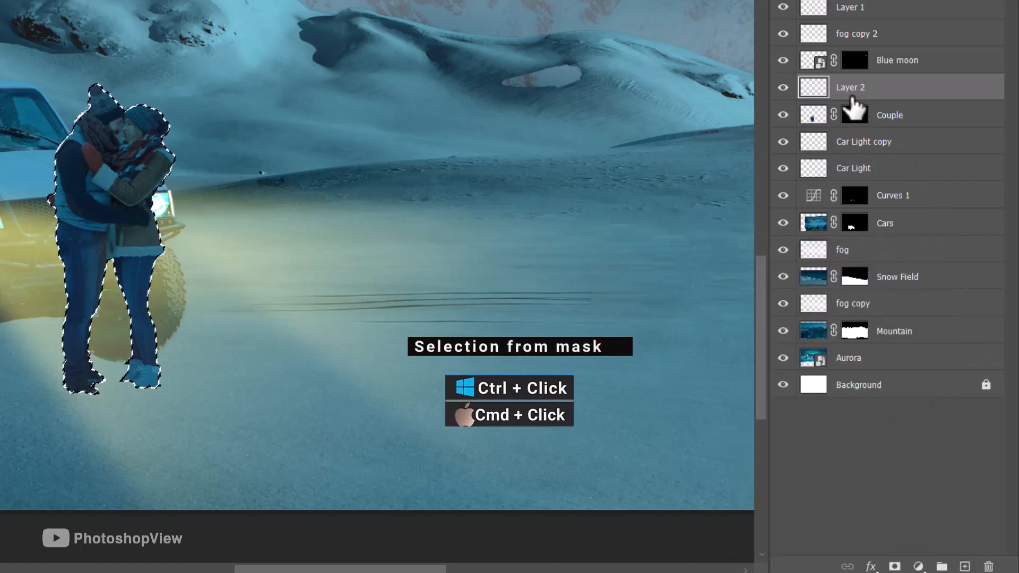
key("alt+BackSpace")
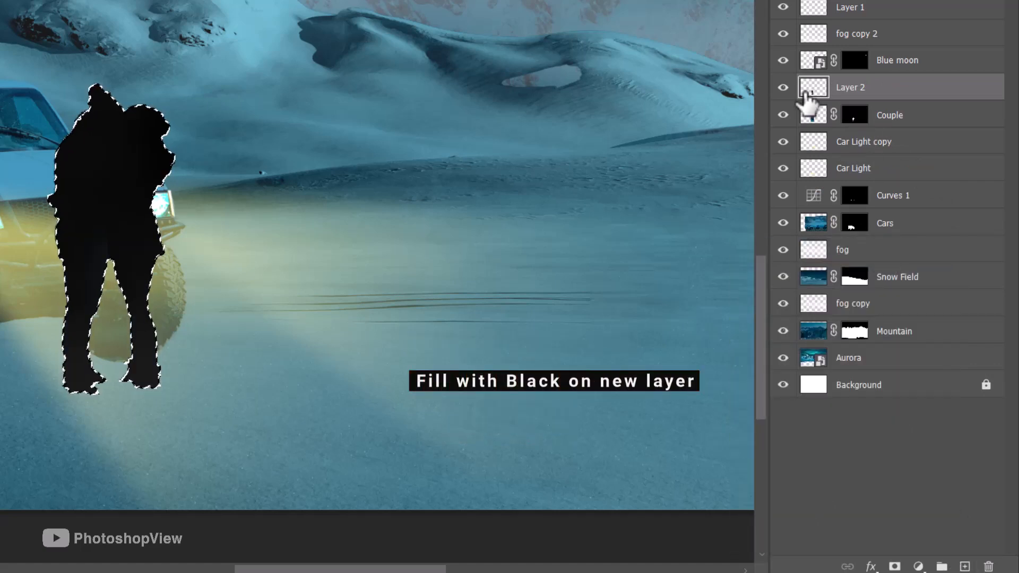
Step: Flip the black silhouette horizontally and turn it so it lies on the snow, extending diagonally from the couple's feet
key("ctrl+t")
right_click(148, 273)
left_click(249, 237)
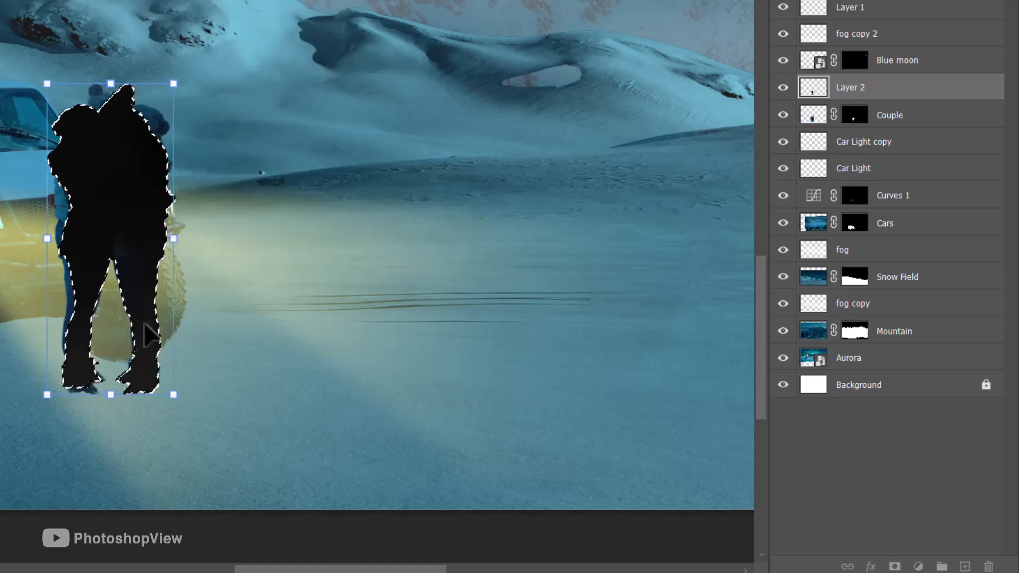
left_click_drag(194, 84, 283, 452)
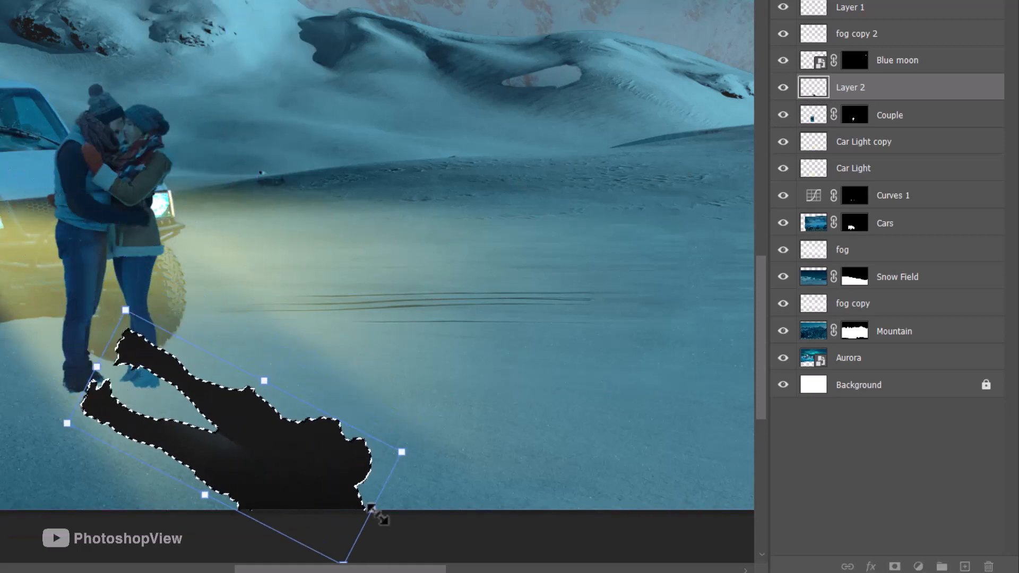
Step: Distort the silhouette so its feet meet the couple's boots and its body flattens into a long shadow across the snow
left_click_drag(374, 510, 524, 545)
left_click_drag(127, 313, 153, 362)
left_click_drag(67, 424, 57, 392)
left_click_drag(148, 351, 160, 370)
left_click_drag(534, 520, 550, 494)
left_click_drag(610, 451, 609, 435)
left_click_drag(392, 514, 415, 513)
left_click_drag(652, 415, 649, 391)
left_click_drag(304, 441, 295, 421)
left_click_drag(64, 408, 54, 390)
left_click_drag(163, 366, 166, 368)
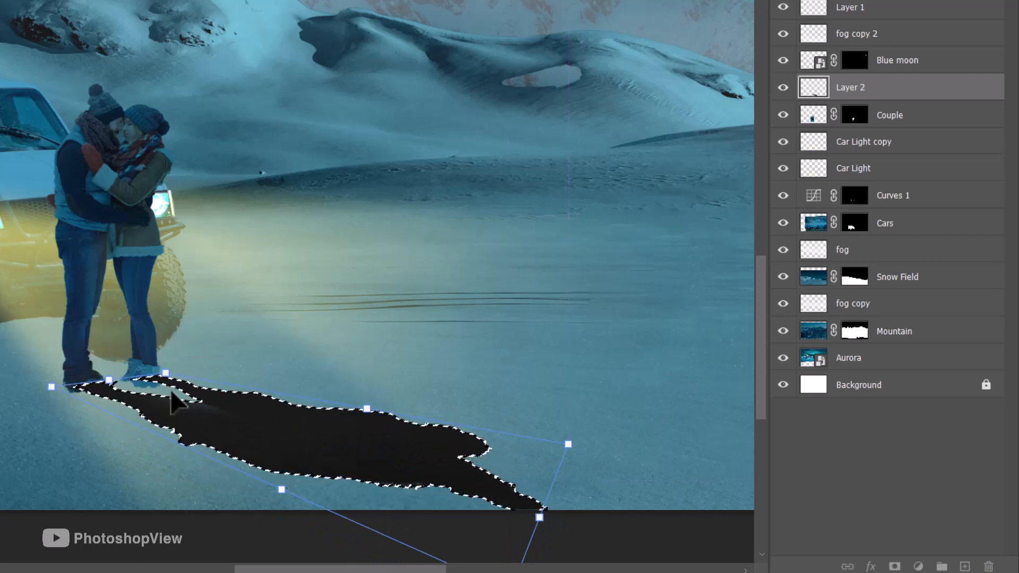
Step: Stretch the far end of the cast shadow farther out along the snow and apply the transform
left_click_drag(568, 445, 715, 456)
key("ctrl+minus")
key("ctrl+minus")
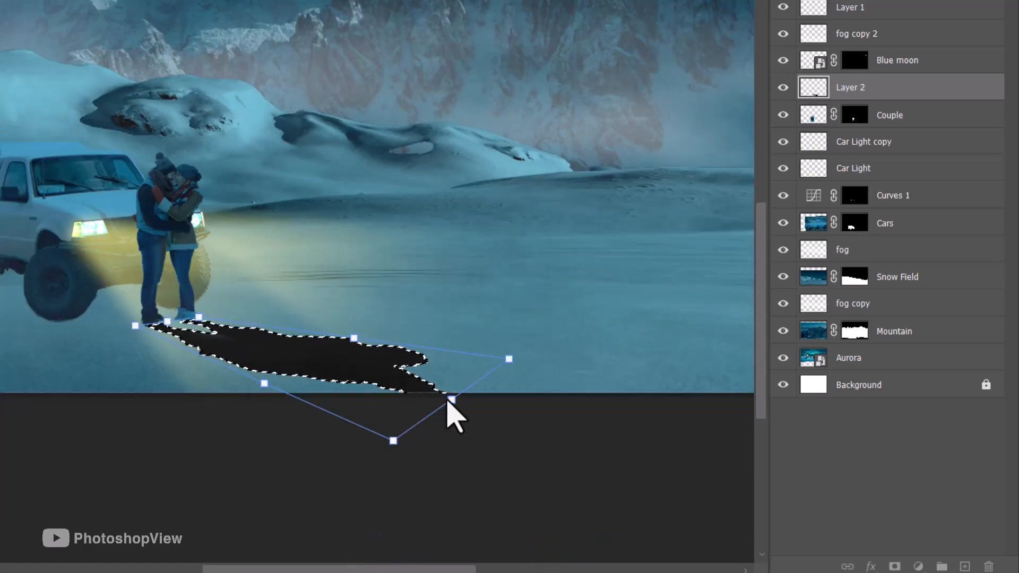
left_click_drag(490, 373, 577, 365)
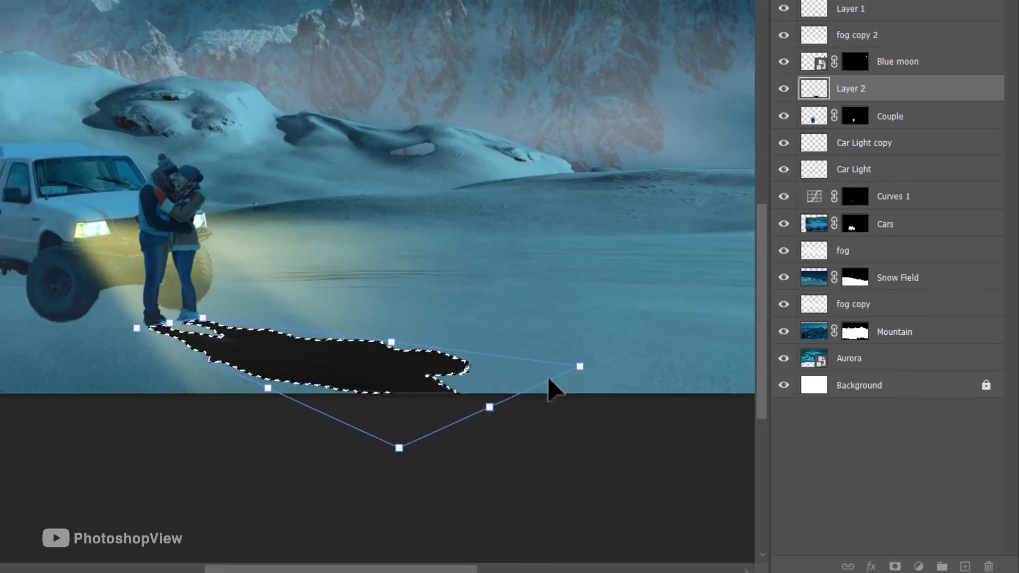
key("Return")
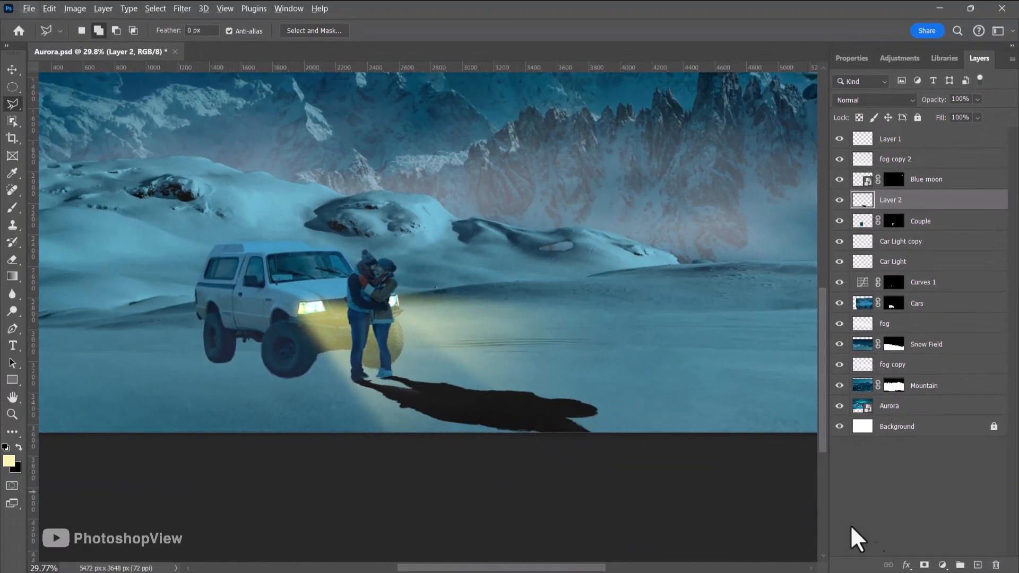
Step: Add a mask to Layer 2 with a black-to-white linear gradient from the shadow's far end to the couple's feet
left_click(924, 565)
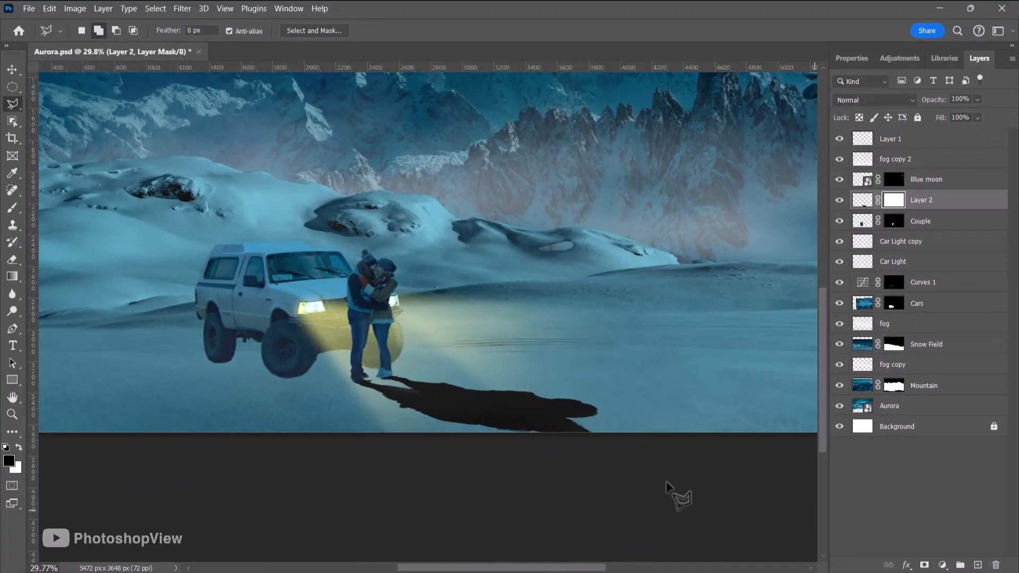
left_click(9, 279)
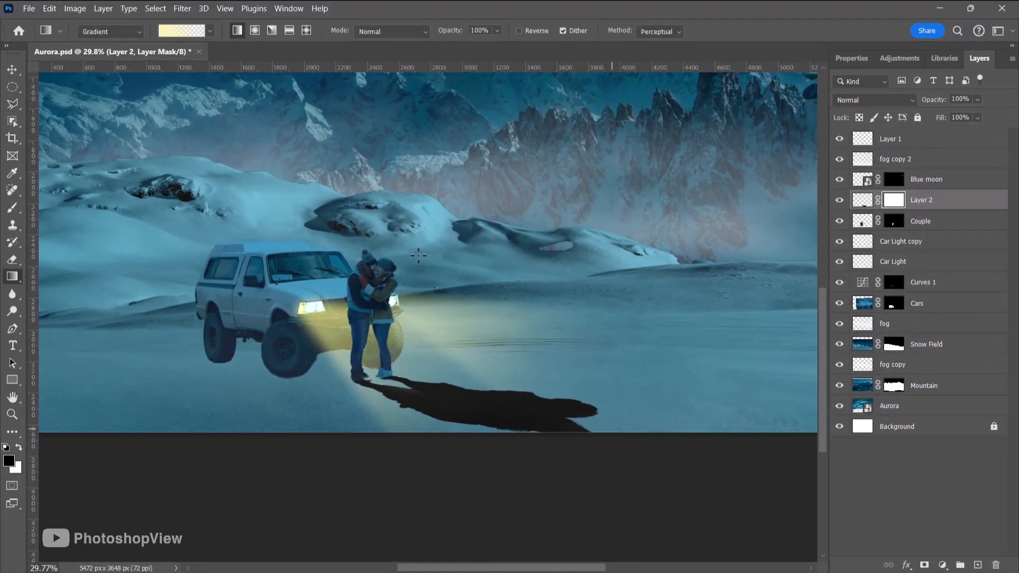
left_click(168, 33)
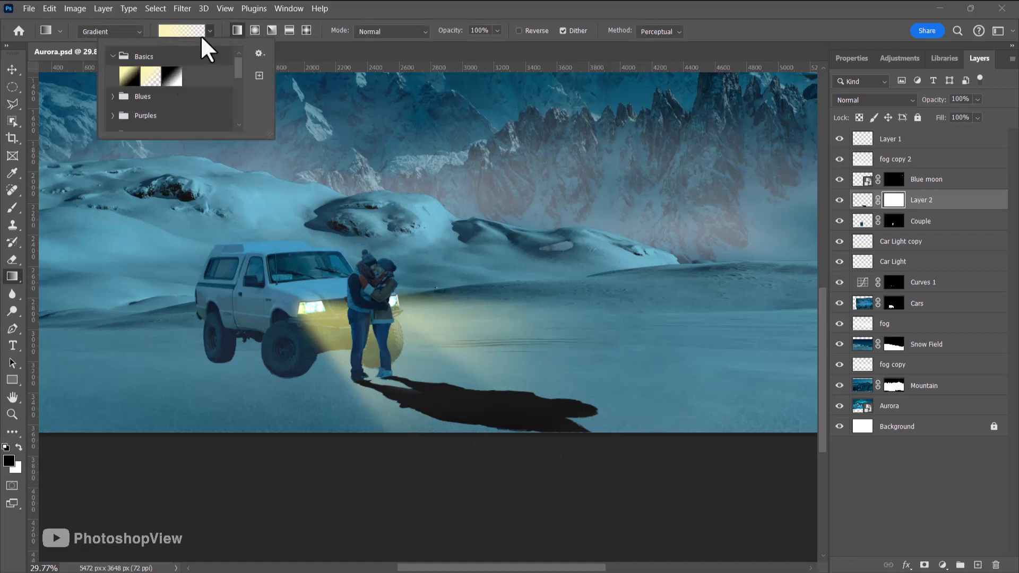
left_click(172, 81)
left_click_drag(617, 430, 372, 381)
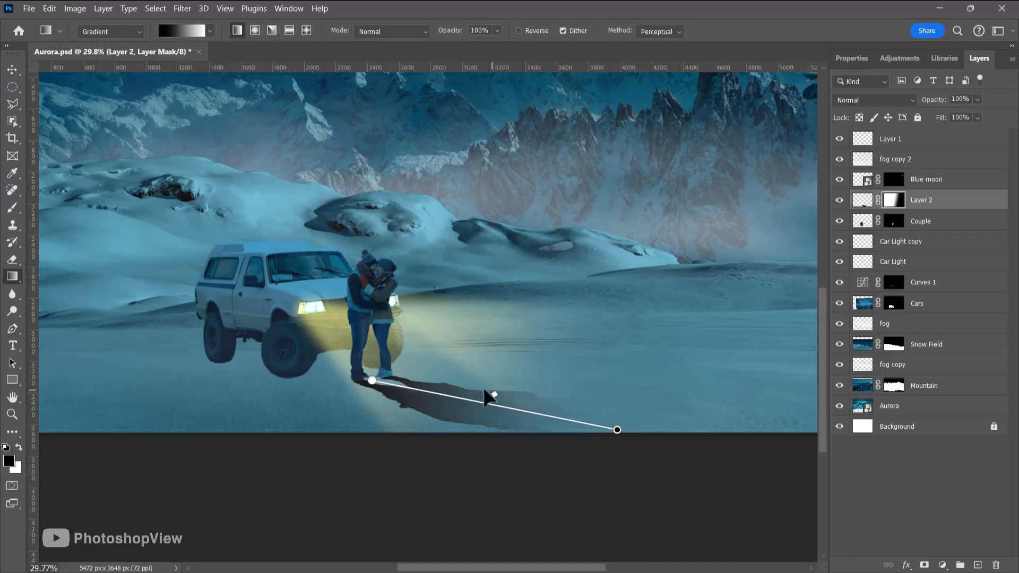
Step: Set the blend mode of the shadow layer, Layer 2, to Overlay
left_click(908, 99)
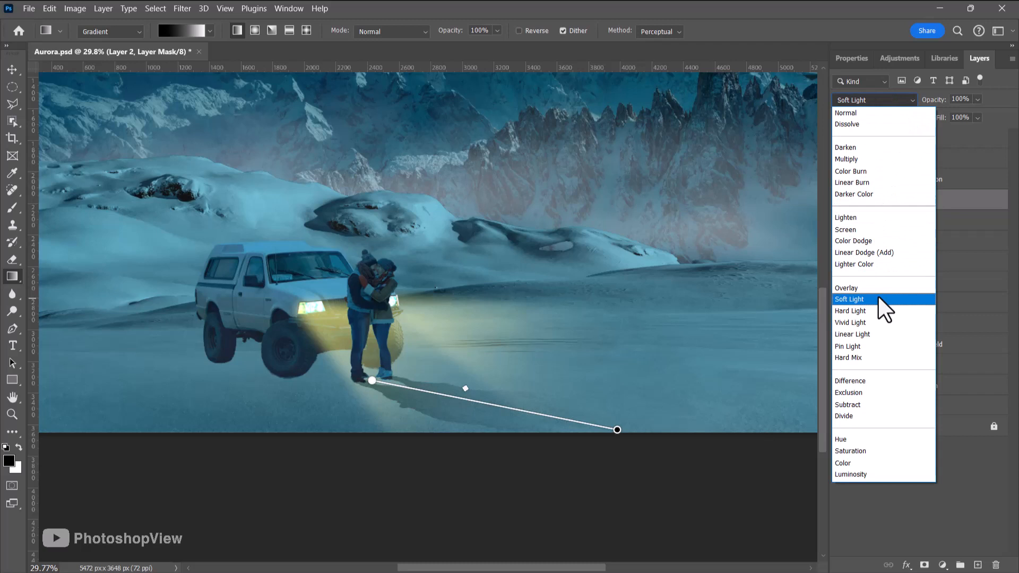
key("Up")
key("Return")
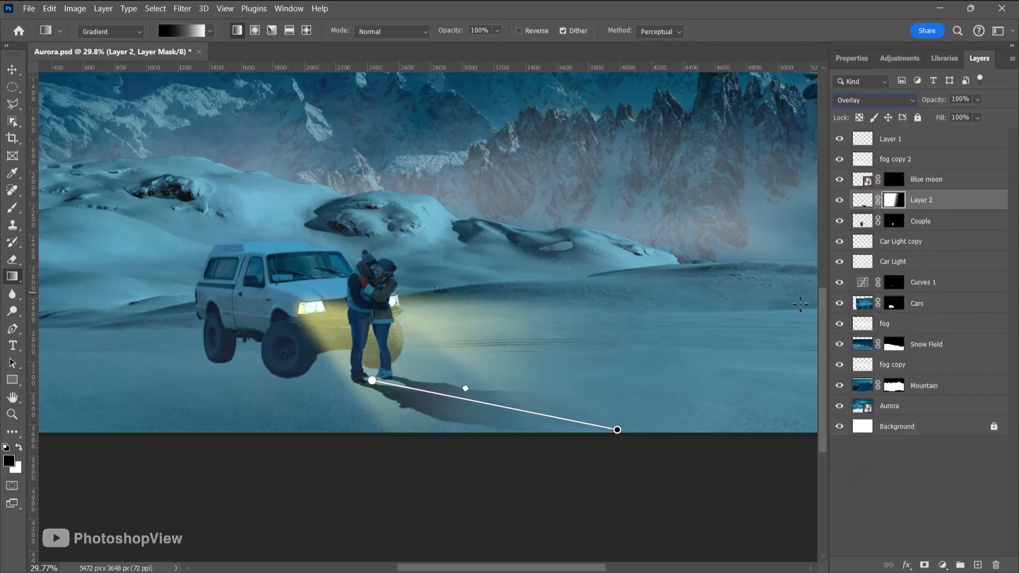
Step: Soften the shadow on Layer 2 with a Gaussian Blur and lower the layer's opacity to 68%
left_click(870, 202)
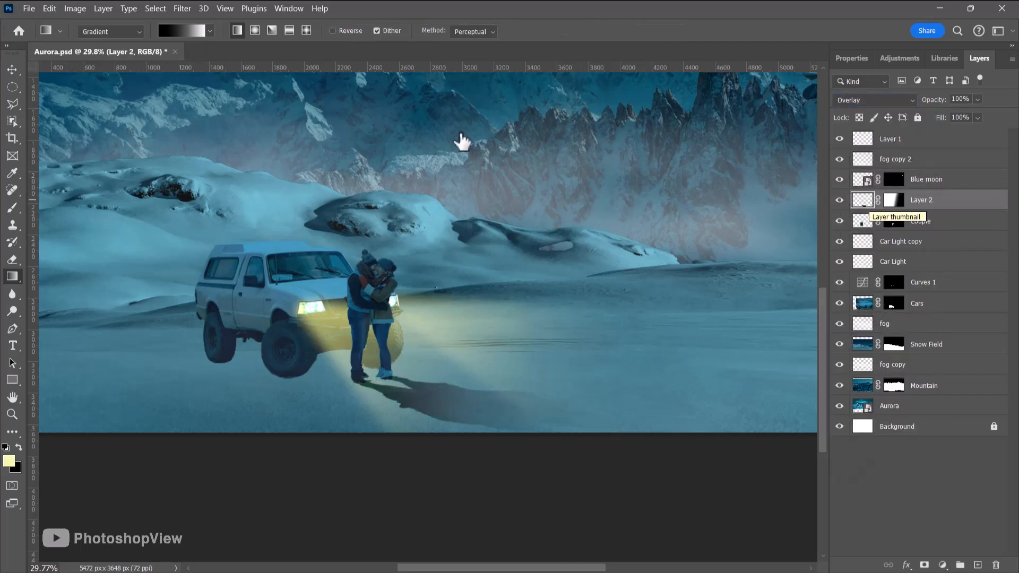
left_click(177, 13)
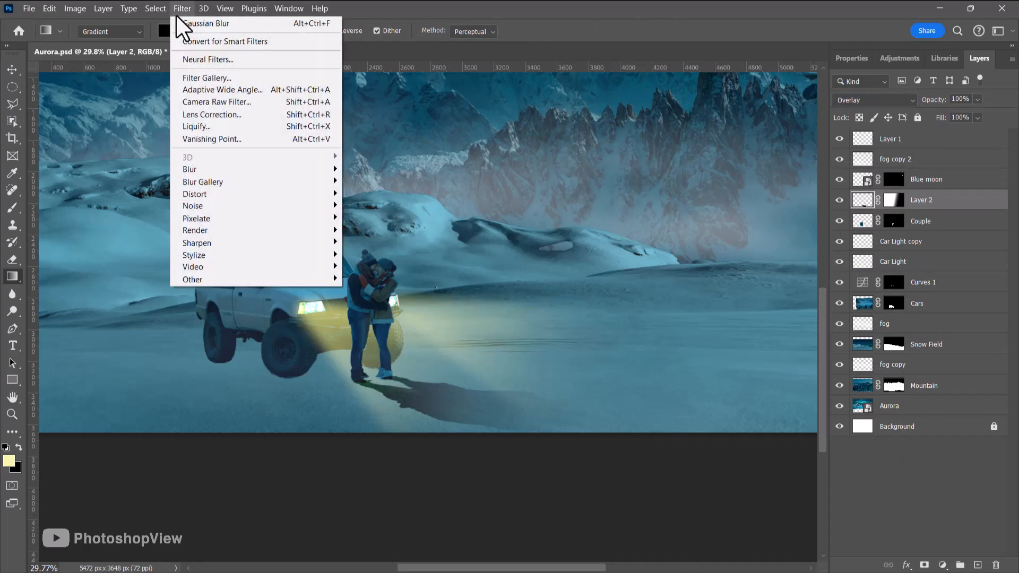
mouse_move(273, 168)
left_click(383, 218)
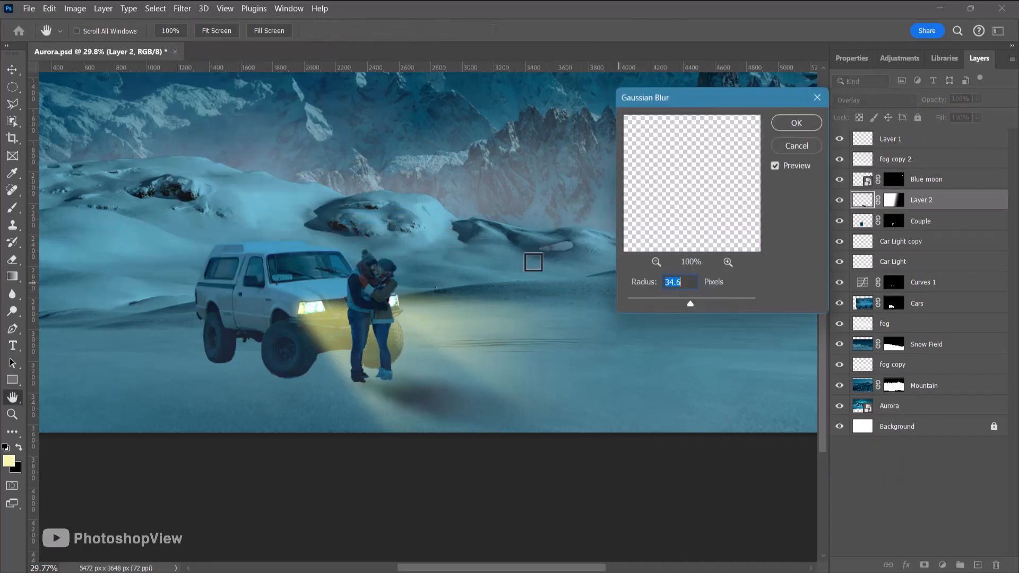
left_click_drag(662, 304, 678, 302)
left_click(796, 123)
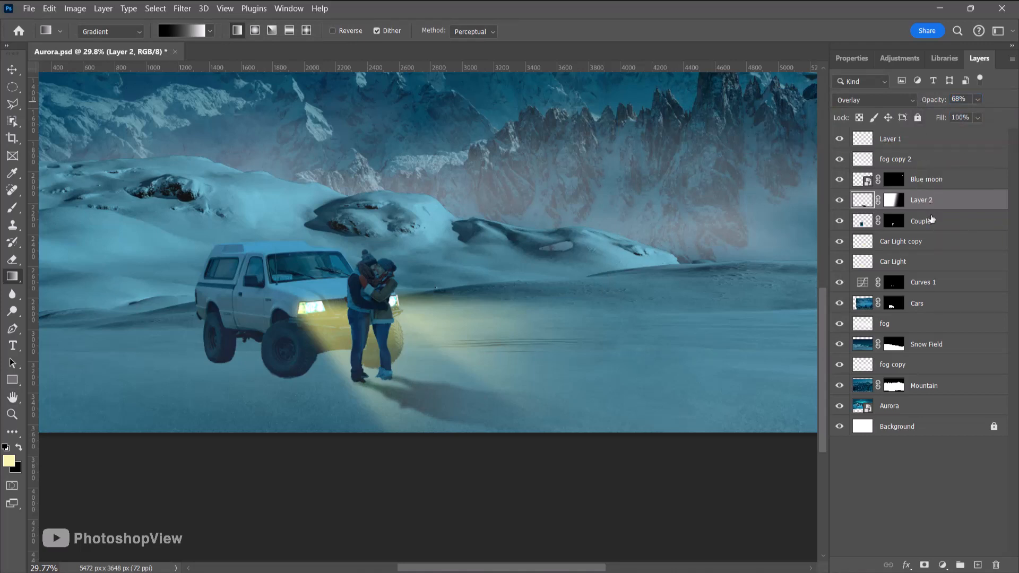
Step: Add a new layer directly above Couple and load the Couple mask as a selection
left_click(932, 220)
left_click(976, 566)
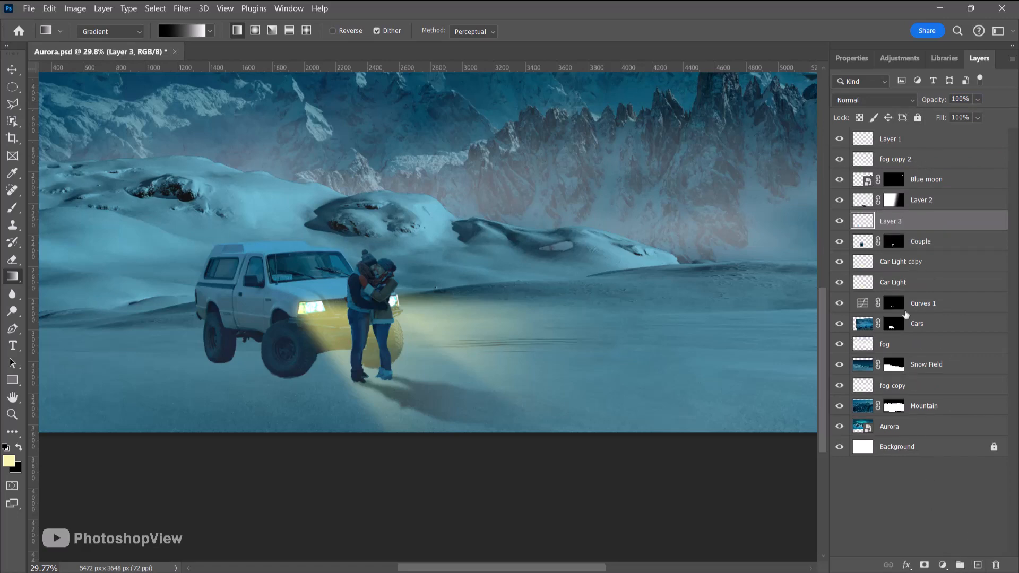
left_click(894, 245, "ctrl")
scroll(340, 297, "up", 5)
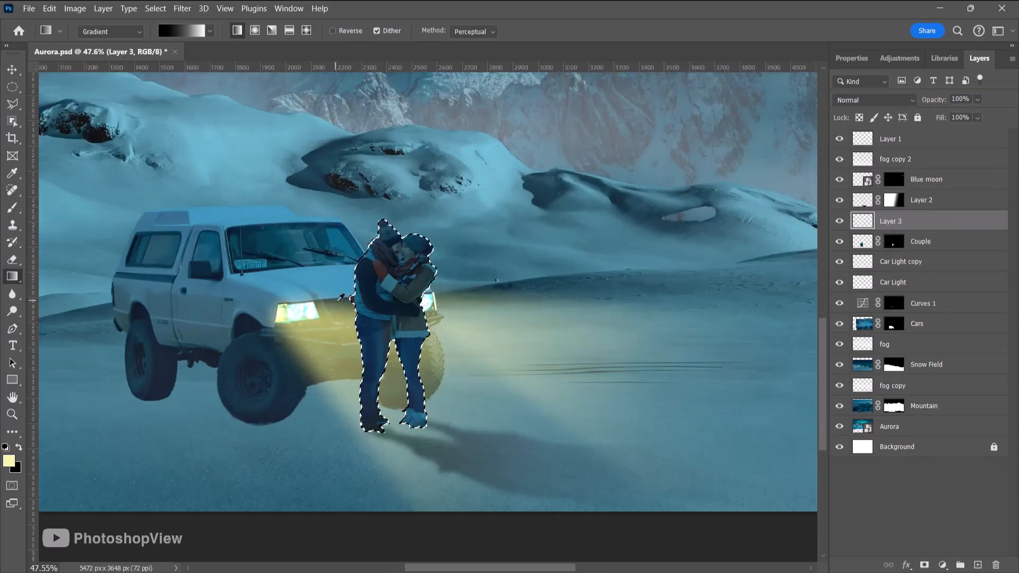
scroll(377, 338, "up", 3)
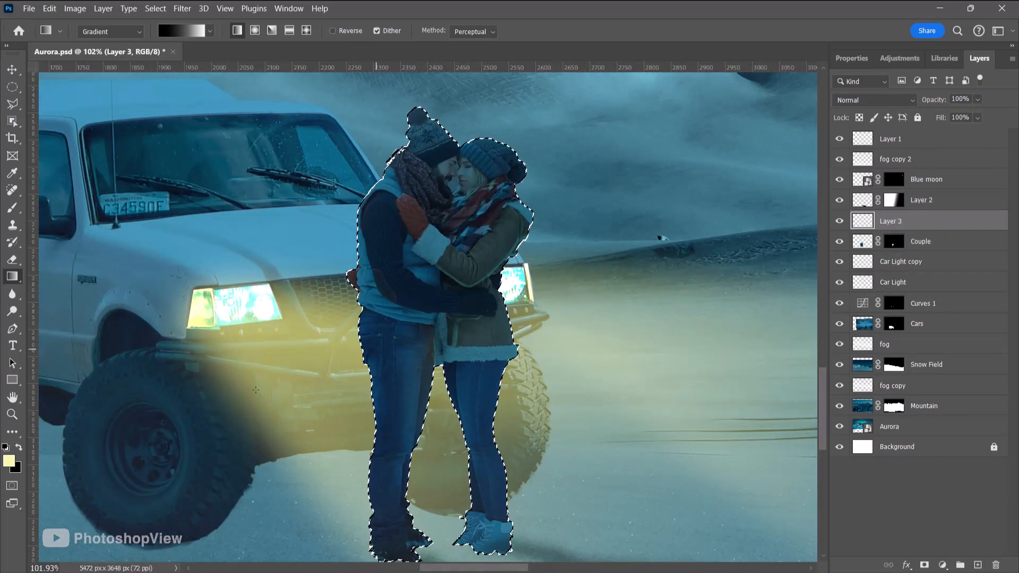
Step: Paint a soft highlight on the man's outer leg with a 111 px brush at 52% opacity in light yellow f8f5ae
key("b")
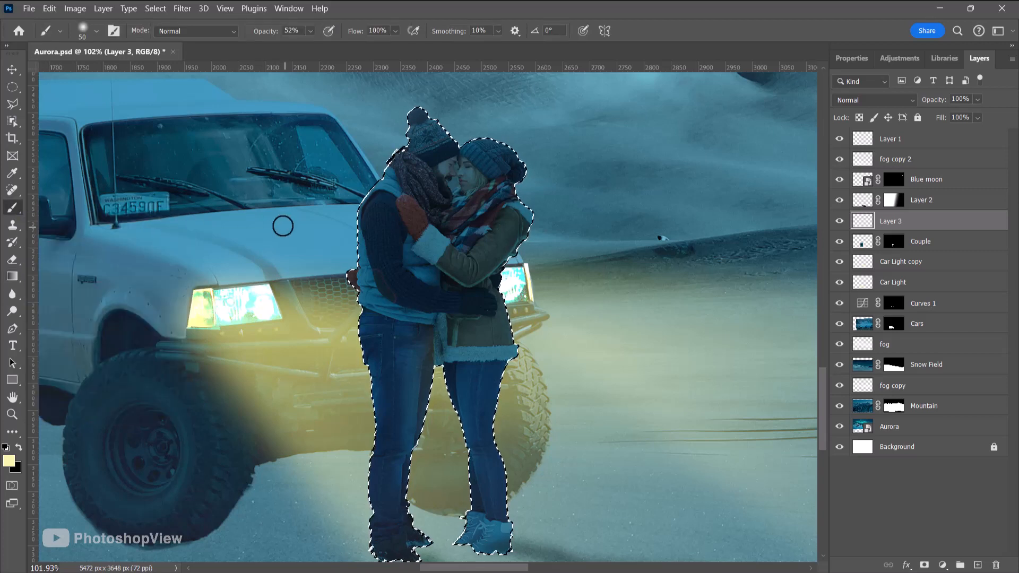
right_click(281, 225)
left_click_drag(375, 195, 401, 195)
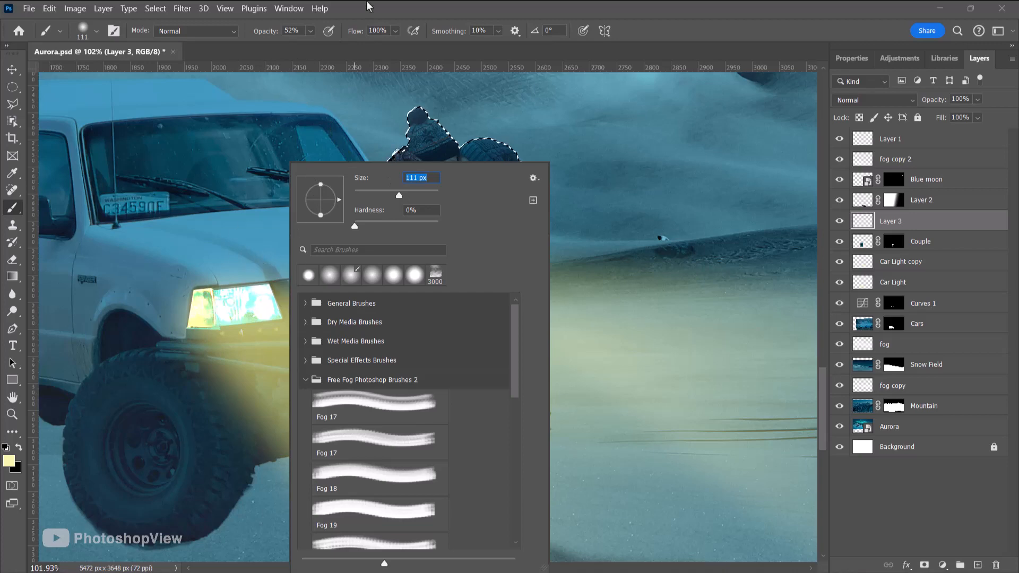
key("Return")
left_click(11, 462)
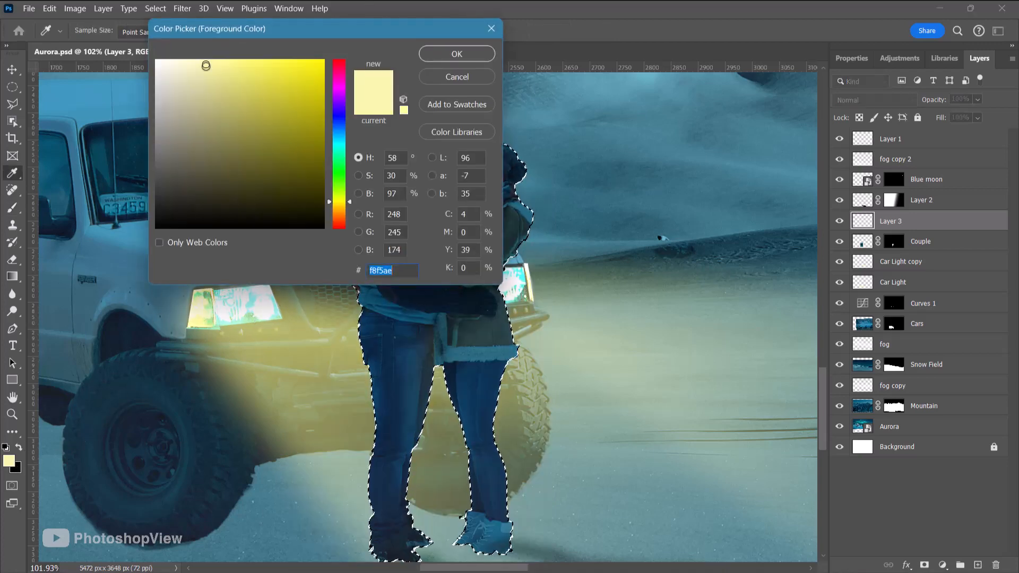
left_click(476, 57)
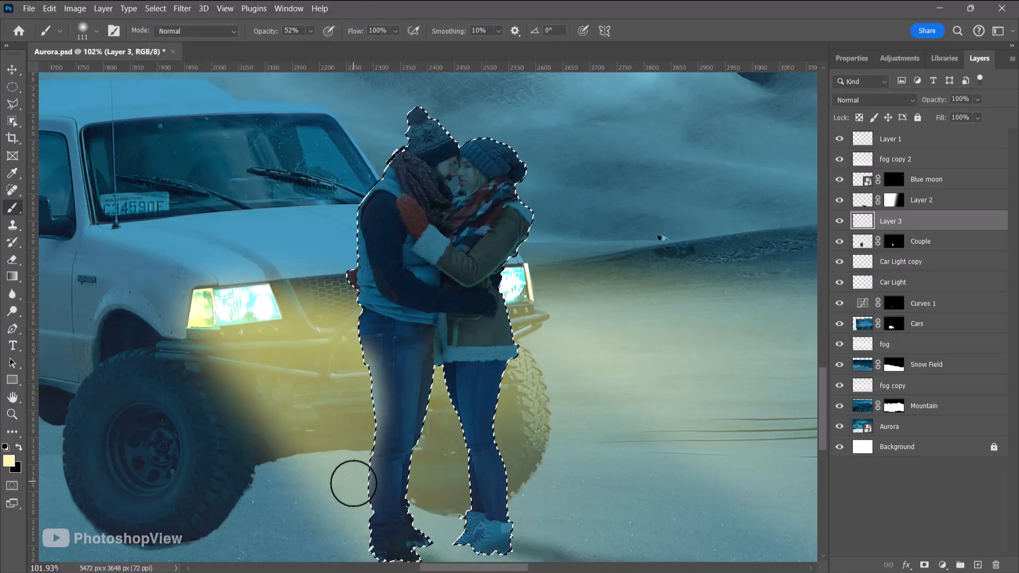
Step: Enlarge the brush to 175 px and paint the warm light along the man's truck-facing side, including the hand behind his back
key("bracketright")
key("bracketright")
key("bracketright")
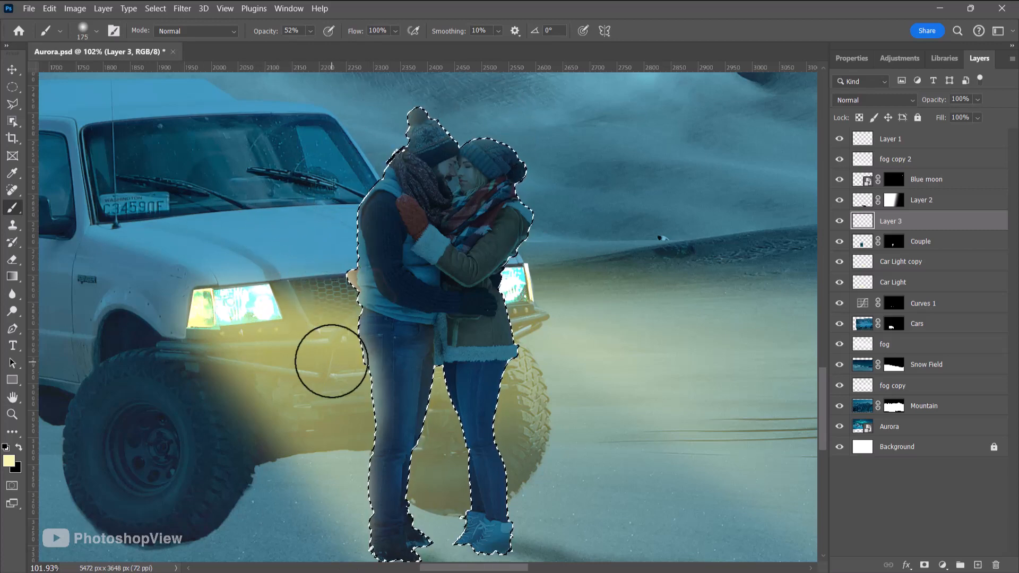
Step: Subtract the man from the selection with the Polygonal Lasso so only the woman stays selected
key("l")
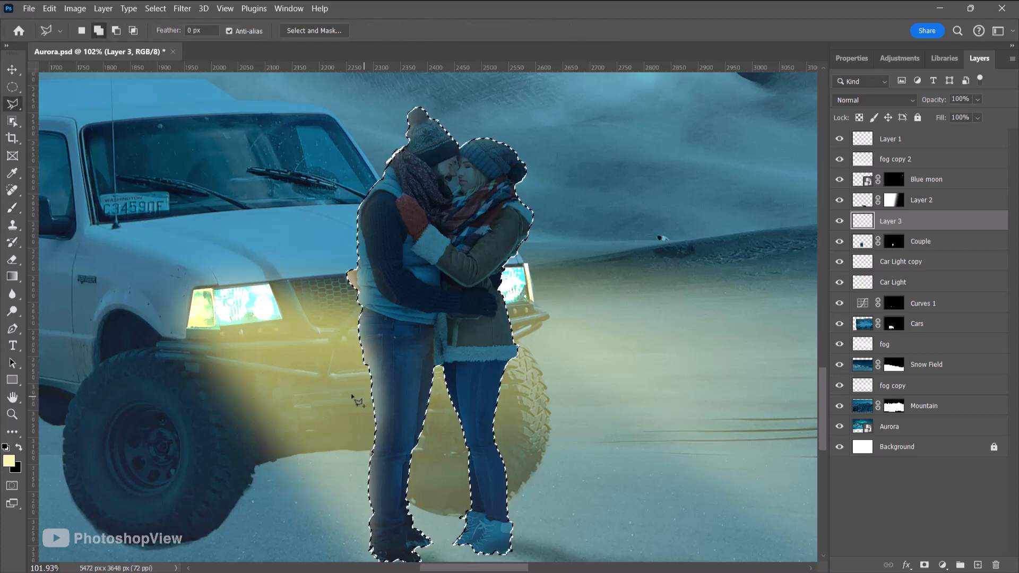
key("alt")
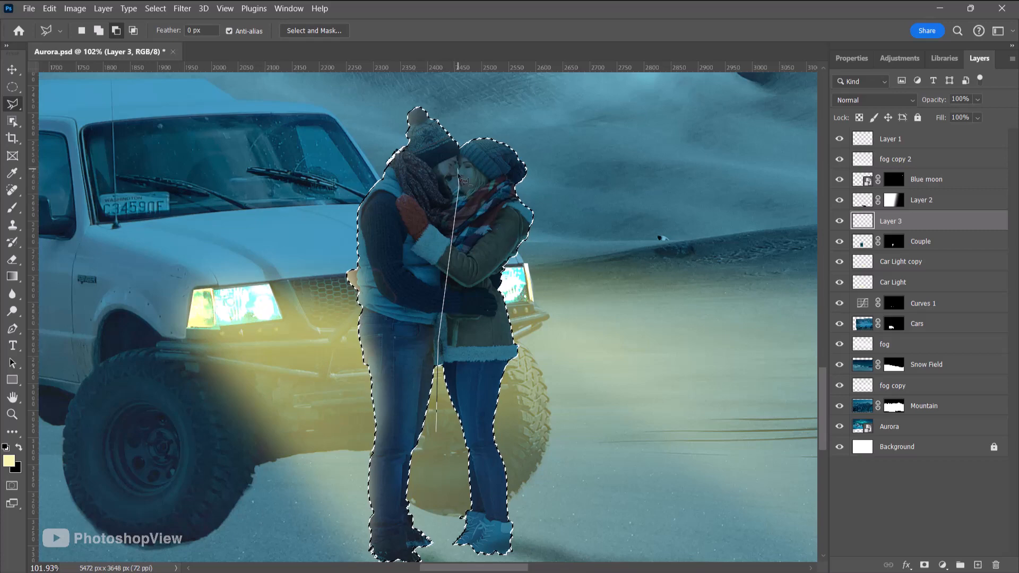
left_click(315, 466)
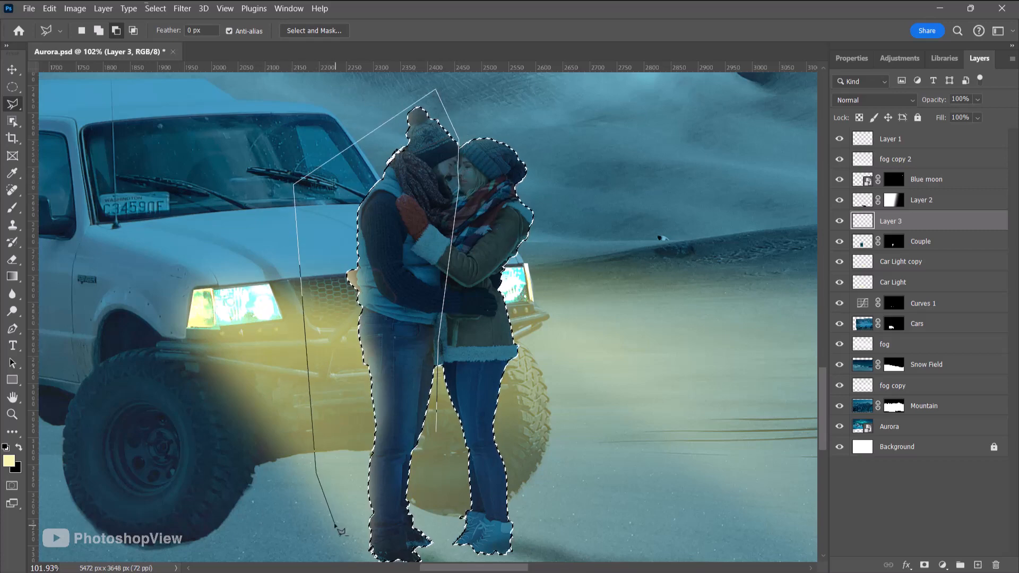
scroll(445, 481, "up", 3)
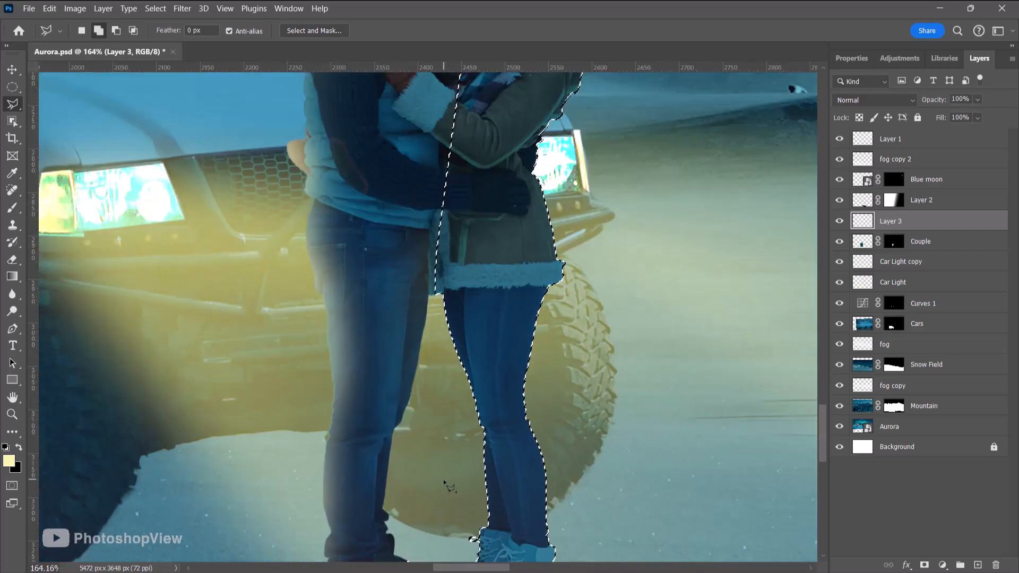
Step: Paint soft warm light along the woman's truck-facing leg inside the selection with a 100 px brush
scroll(448, 484, "down", 2)
key("b")
key("bracketleft")
key("bracketleft")
key("bracketleft")
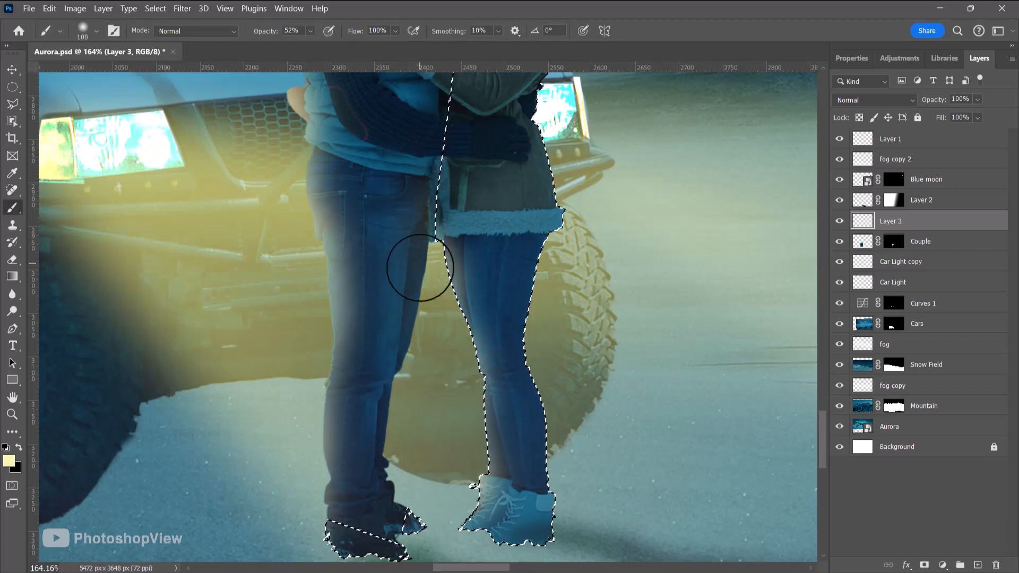
scroll(422, 256, "down", 3)
Step: Refine the woman's selection along her face with the Polygonal Lasso, paint soft light there with a 35 px brush, and clear the selection
scroll(422, 257, "up", 10)
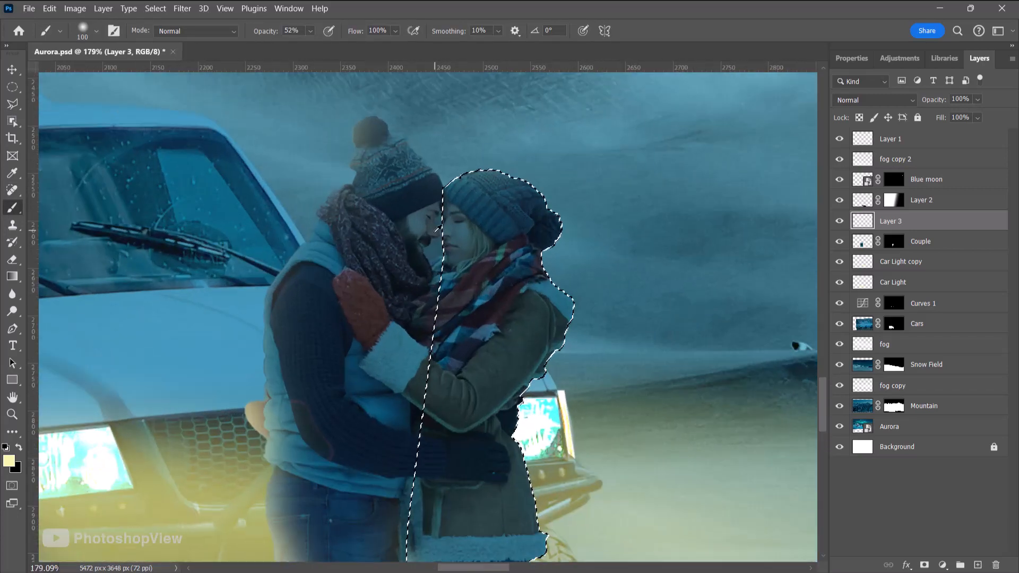
key("l")
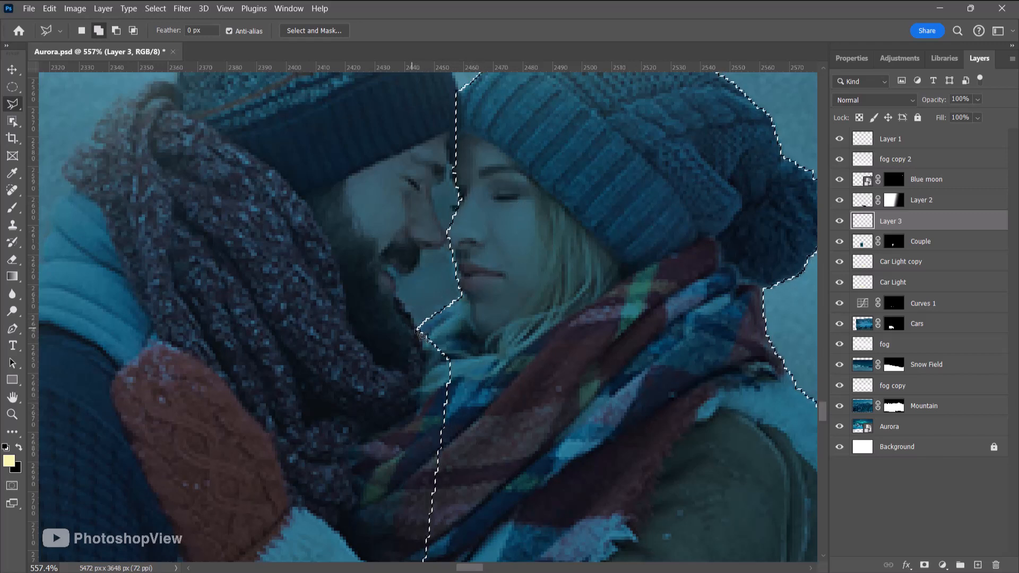
key("b")
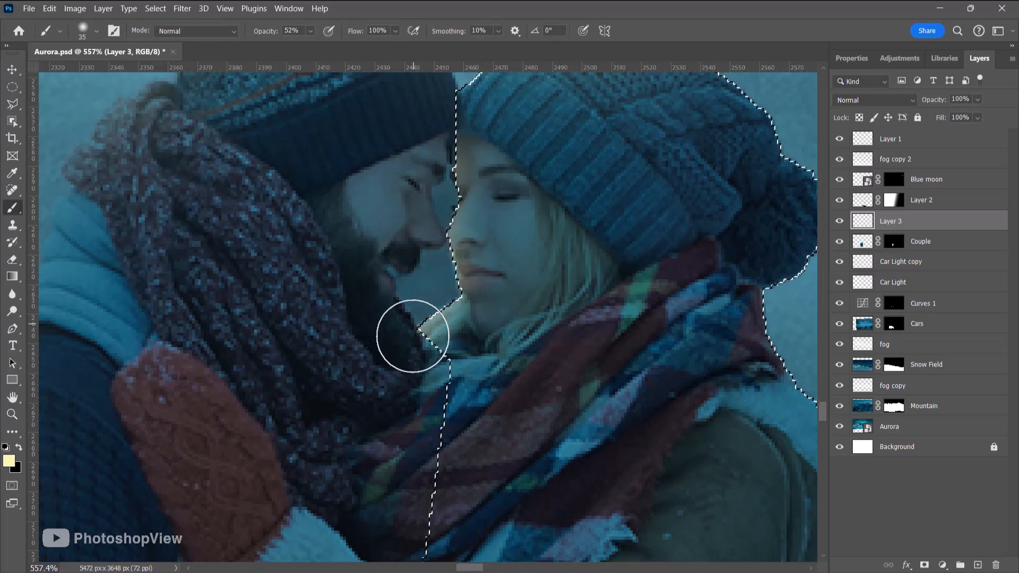
scroll(413, 336, "down", 10)
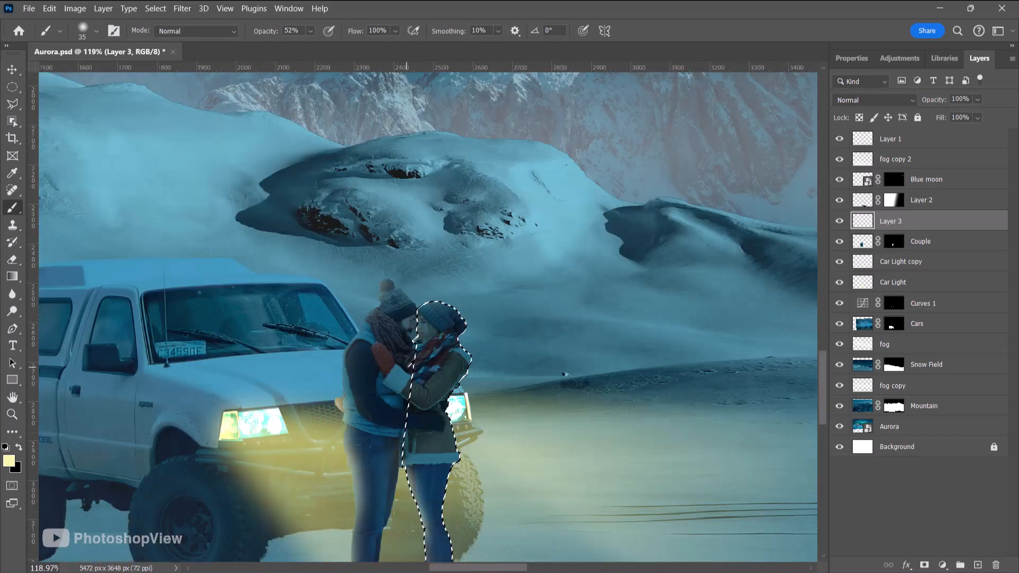
scroll(409, 366, "down", 4)
scroll(409, 366, "down", 5)
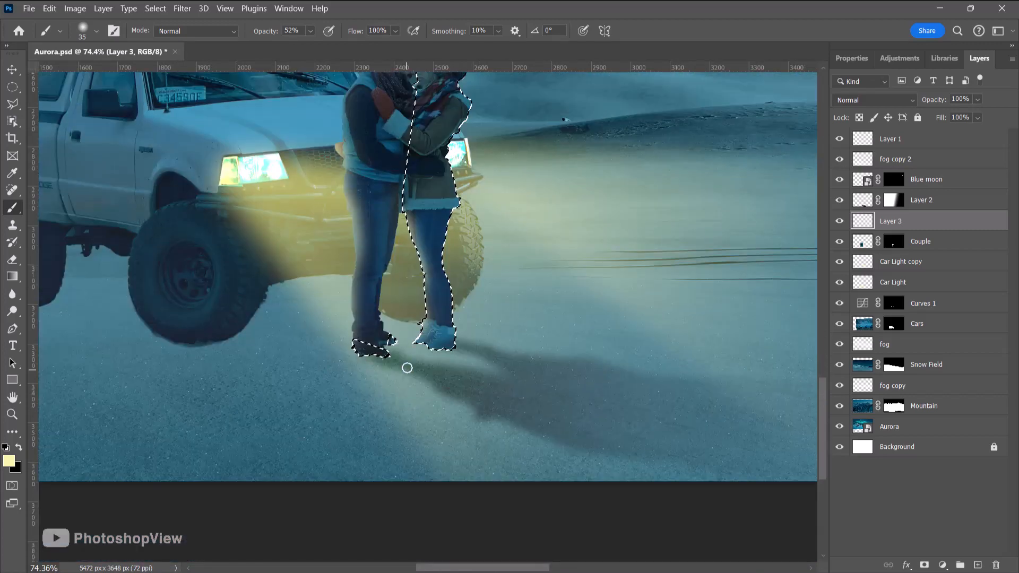
scroll(407, 368, "up", 3)
key("ctrl+d")
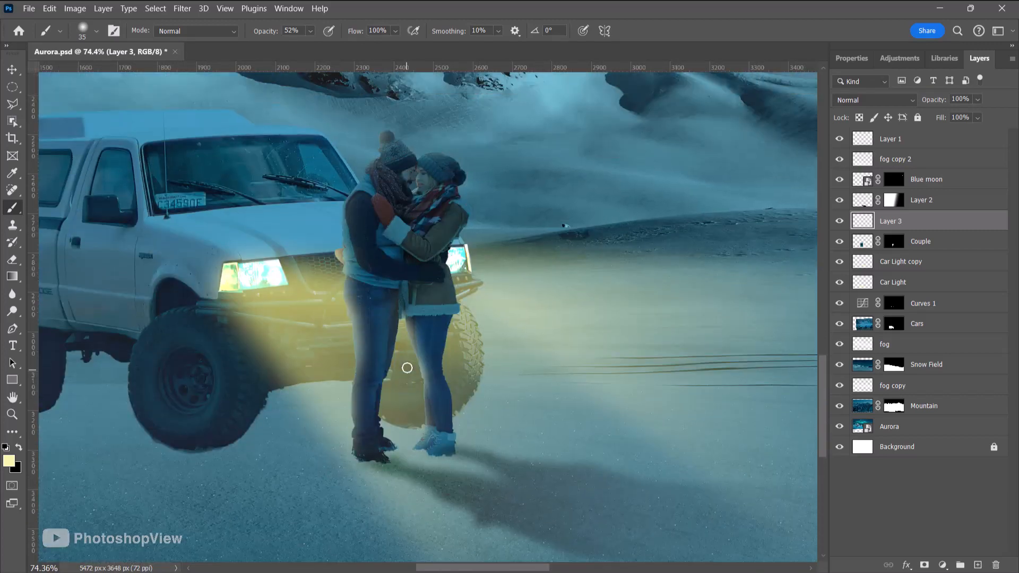
Step: Set the couple's light layer, Layer 3, to Hard Light blending at 75% opacity
left_click(855, 100)
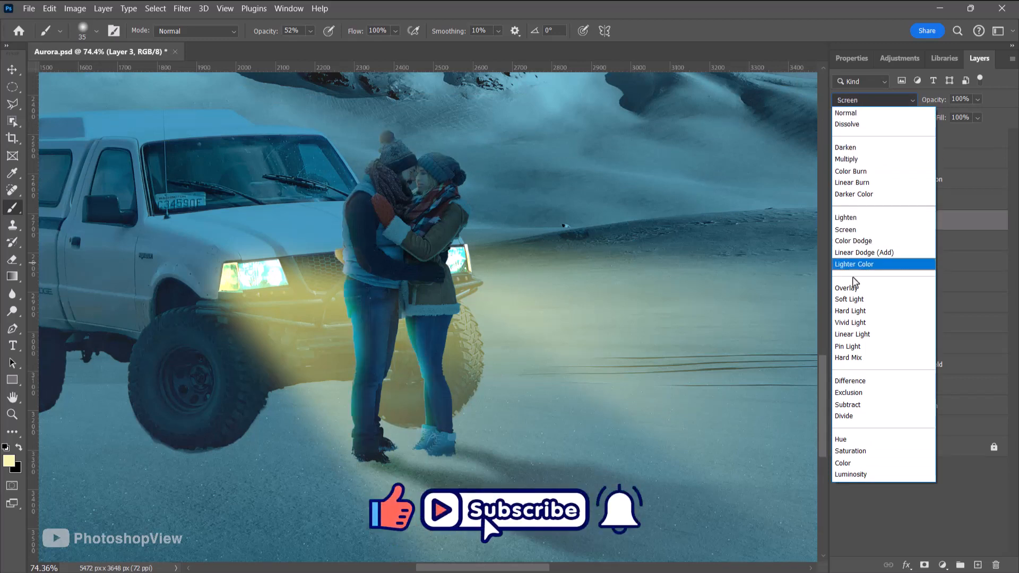
left_click(867, 311)
left_click_drag(935, 104, 926, 103)
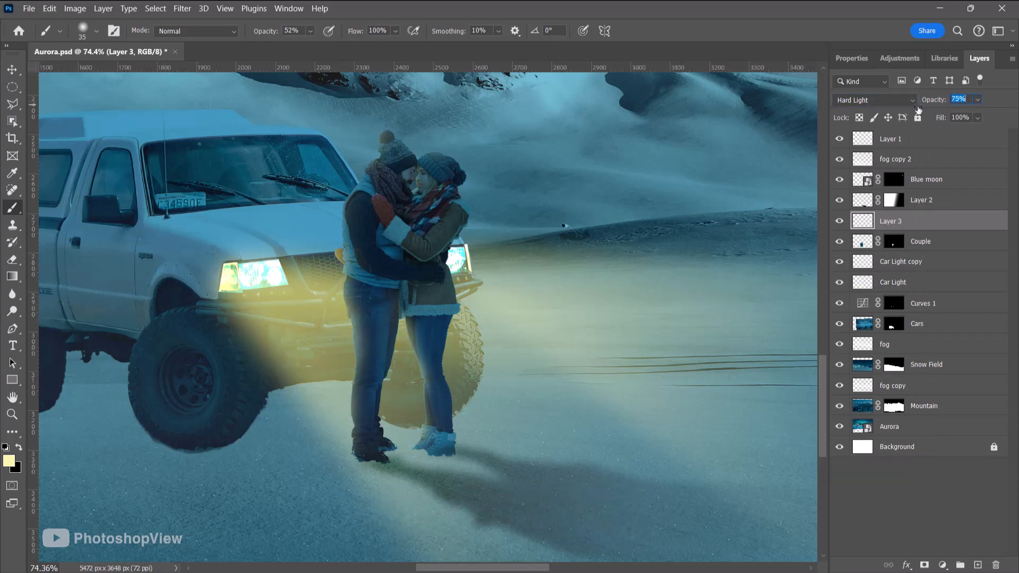
Step: Darken the Couple layer with Levels, using a black input of 10 and a midtone value of 0.95
left_click(920, 241)
key("ctrl+l")
mouse_move(784, 204)
left_mouse_down()
mouse_move(799, 205)
mouse_move(785, 207)
left_mouse_up()
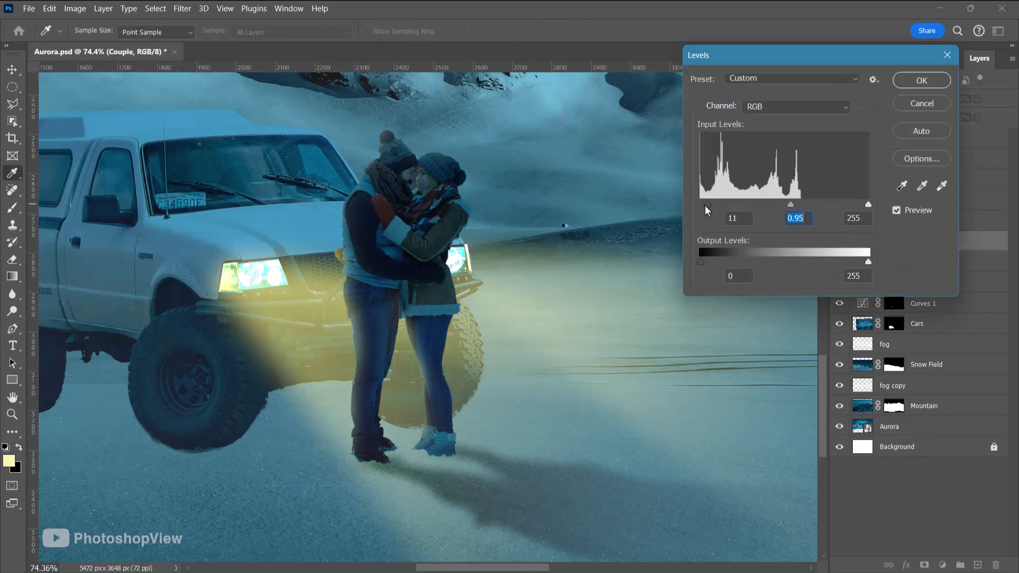
left_click_drag(705, 205, 707, 206)
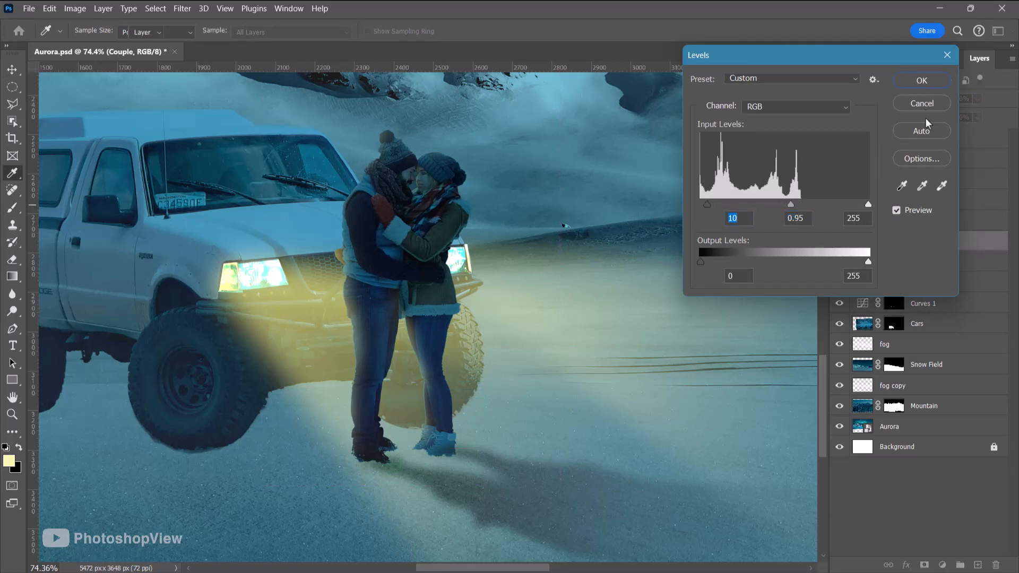
left_click(923, 81)
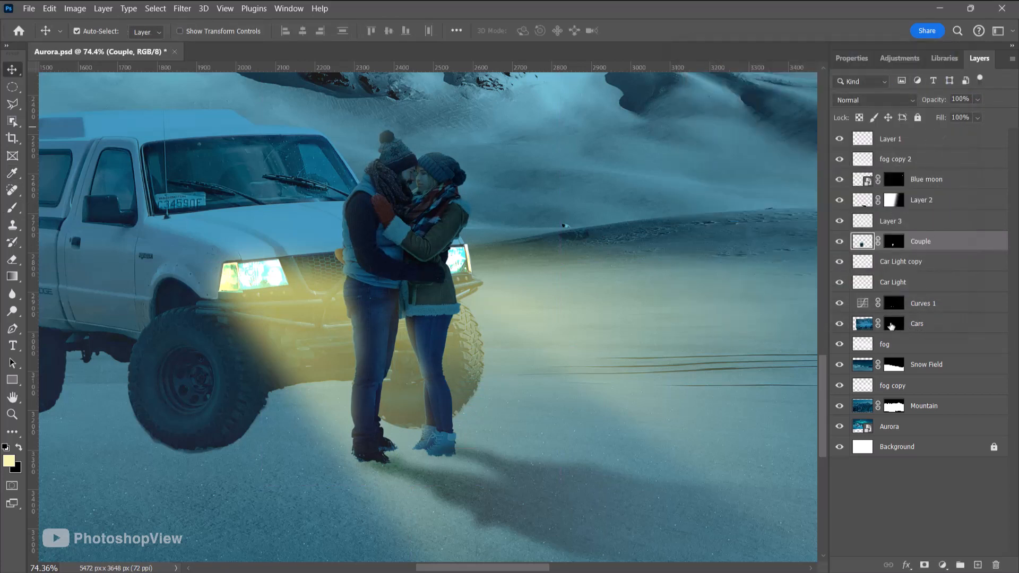
Step: Target the Cars layer mask and set up a black 100 px brush with raised hardness for work below the front tyre
left_click(891, 326)
left_click(891, 326)
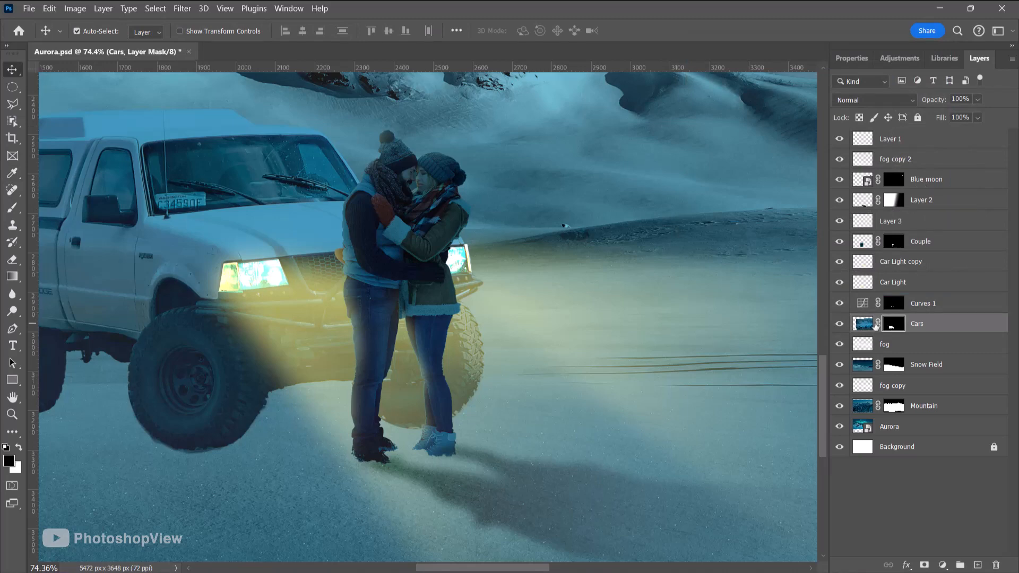
left_click_drag(173, 478, 410, 439)
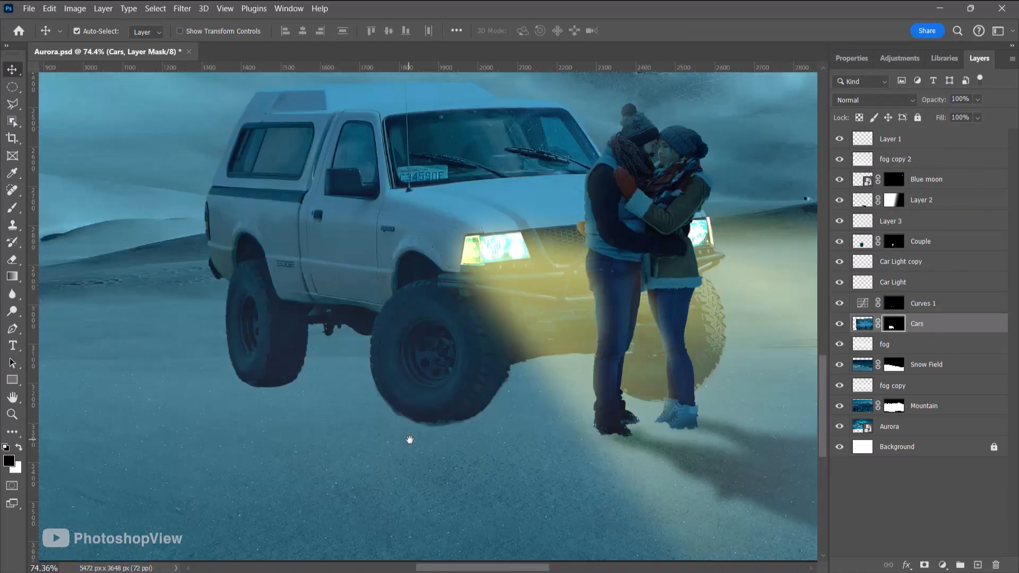
scroll(409, 423, "up", 4)
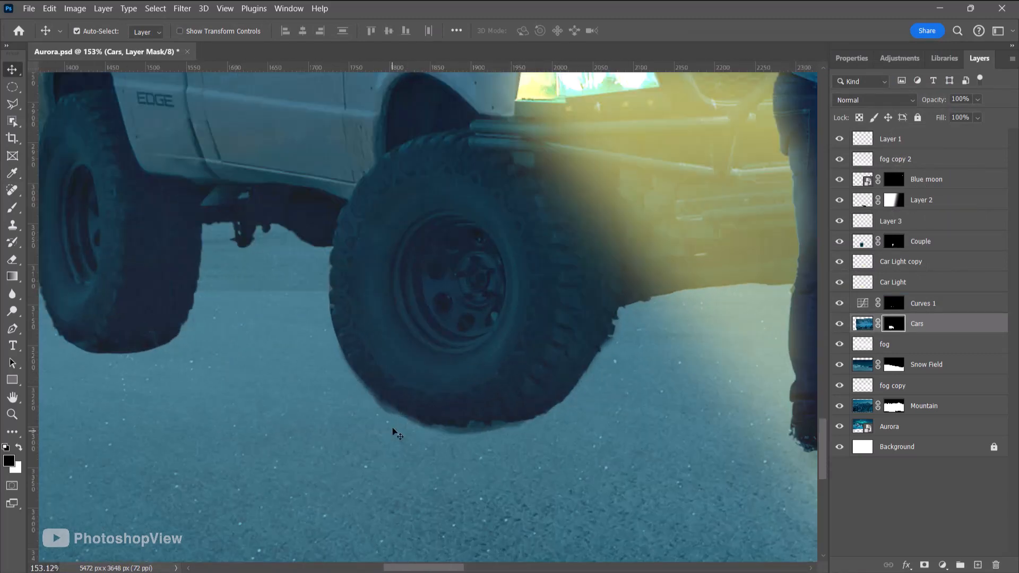
left_click(12, 210)
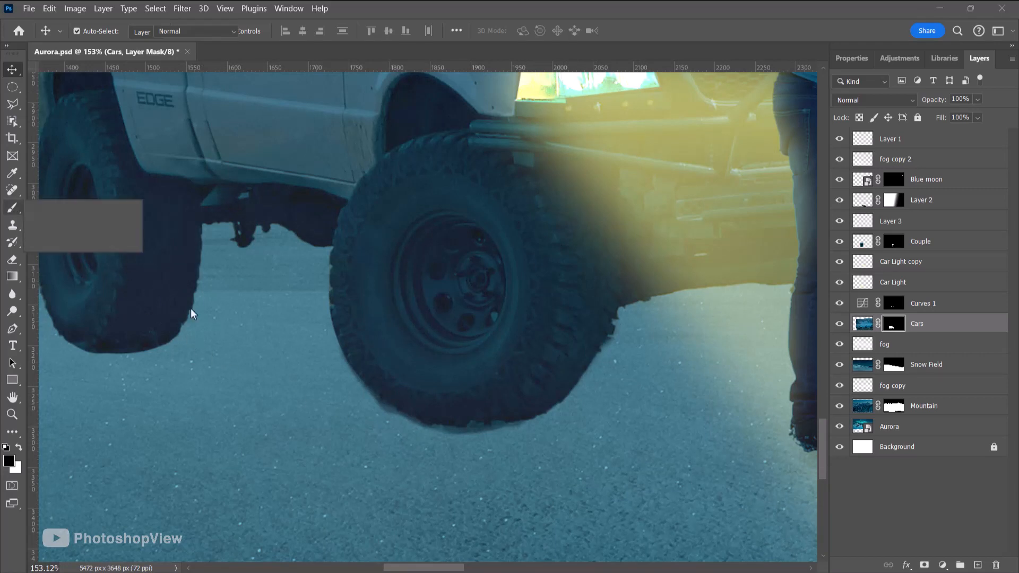
left_click(433, 455)
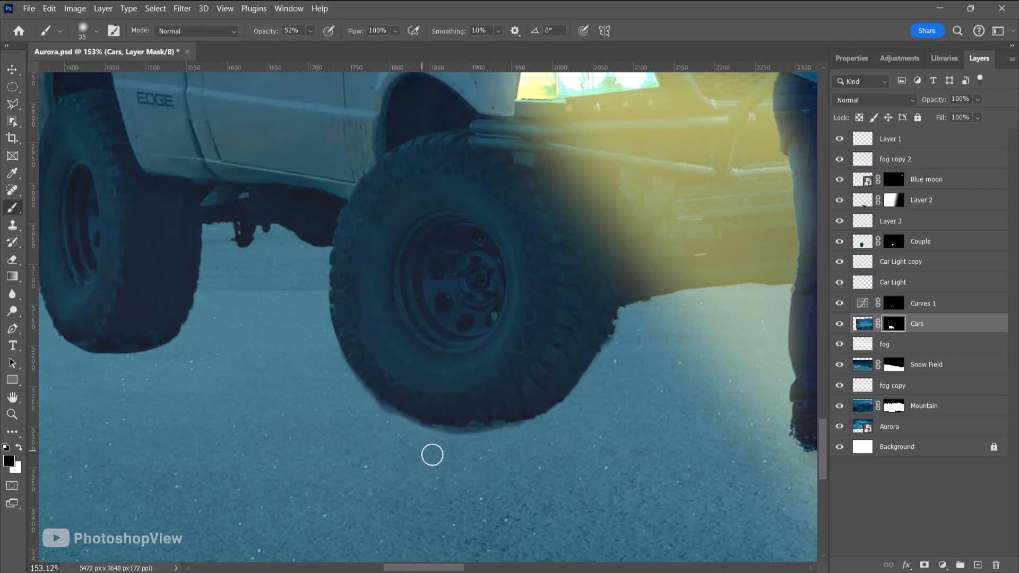
key("bracketright")
key("bracketright")
key("bracketright")
key("bracketright")
key("bracketright")
right_click(494, 456)
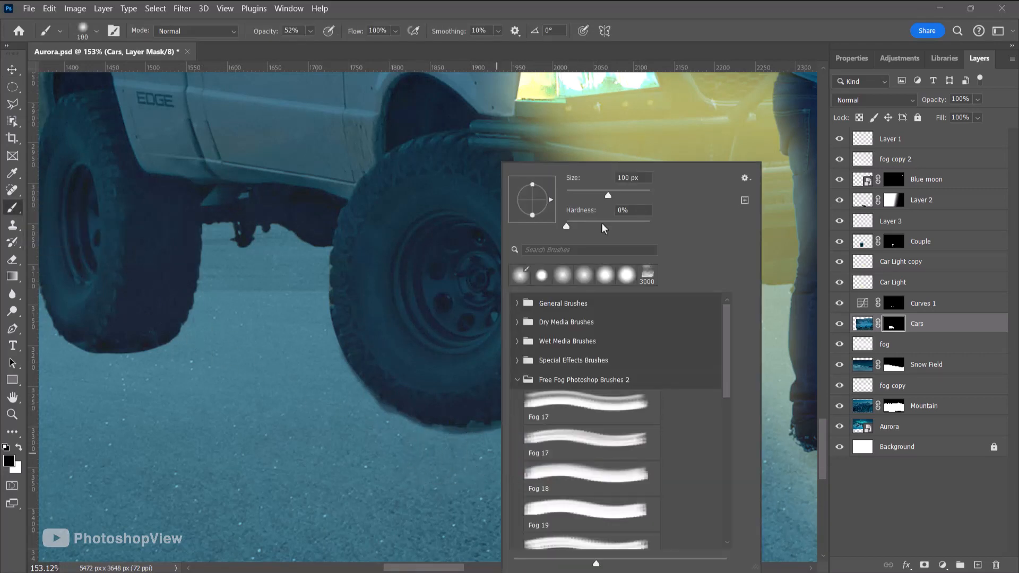
left_click(601, 225)
Step: Reduce the brush to 60 px and mask away the bottom edges of the truck's front and rear tyres where they meet the snow
left_click(447, 474)
left_click(482, 459)
key("bracketleft")
key("bracketleft")
key("bracketleft")
key("bracketleft")
mouse_move(505, 448)
left_mouse_down()
mouse_move(393, 430)
mouse_move(495, 446)
mouse_move(410, 432)
mouse_move(454, 438)
left_mouse_up()
scroll(377, 391, "left", 5)
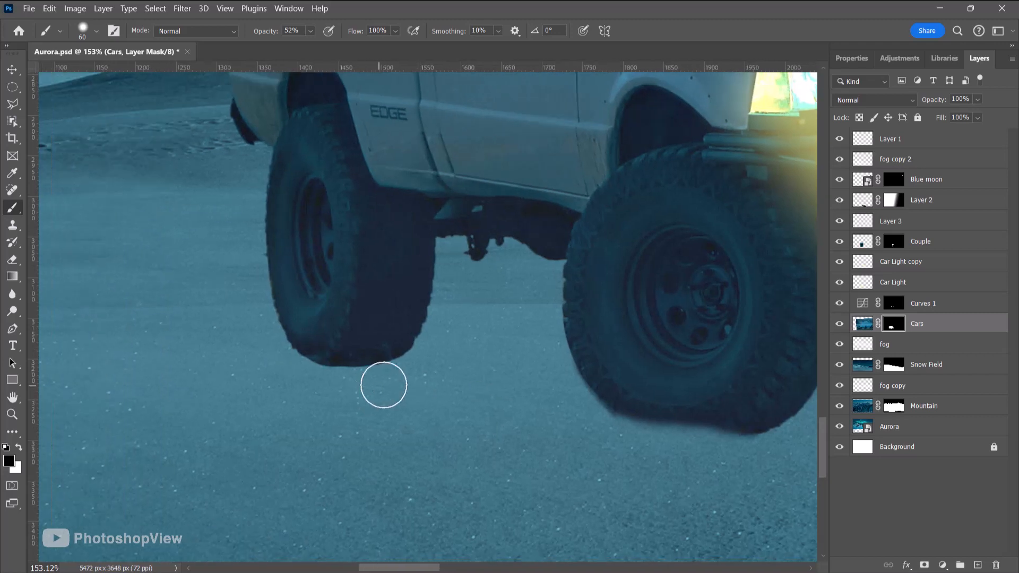
mouse_move(306, 380)
left_mouse_down()
mouse_move(269, 354)
mouse_move(291, 378)
mouse_move(274, 348)
mouse_move(302, 386)
mouse_move(276, 358)
mouse_move(381, 380)
mouse_move(356, 385)
mouse_move(391, 383)
mouse_move(330, 383)
mouse_move(285, 366)
mouse_move(398, 375)
mouse_move(421, 362)
mouse_move(431, 378)
mouse_move(324, 378)
mouse_move(271, 354)
left_mouse_up()
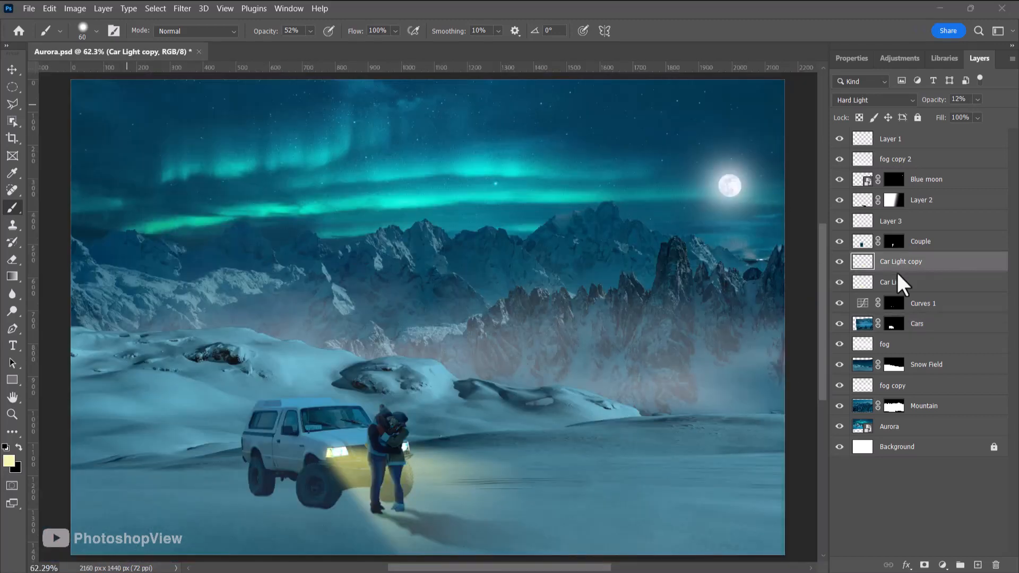
Step: Merge the Car Light copy and Car Light layers into one and set the merged layer's opacity to 33%
left_click(896, 286, "shift")
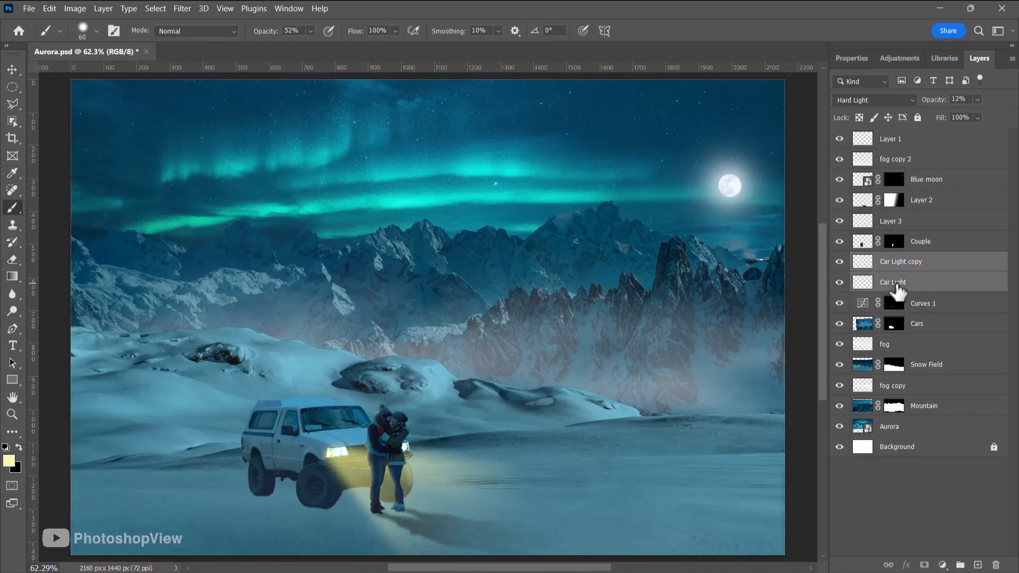
key("ctrl+e")
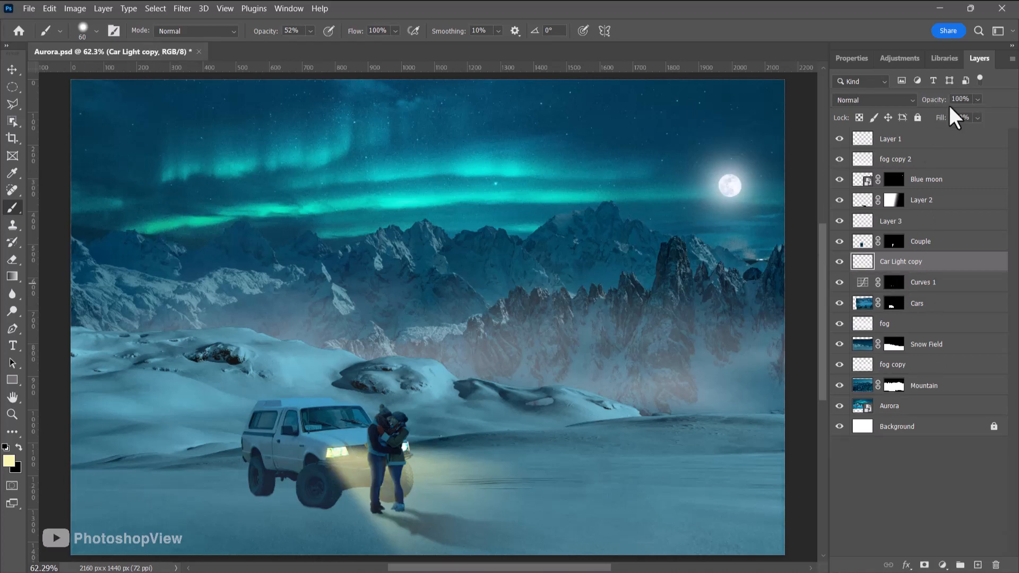
left_click_drag(933, 100, 887, 116)
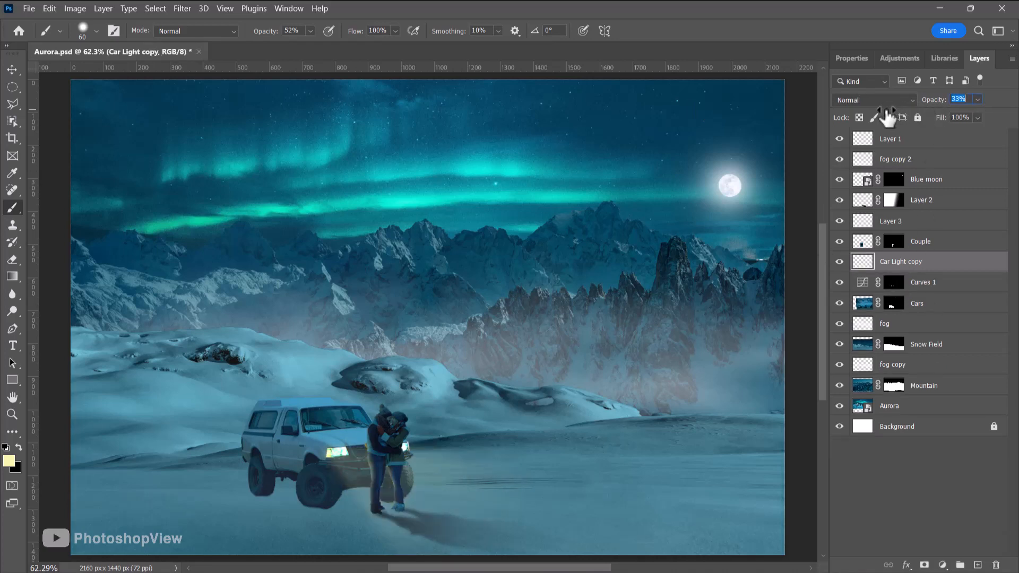
Step: Move the fog copy layer slightly higher over the mountains with Free Transform
left_click(900, 372)
key("ctrl+t")
left_click_drag(430, 257, 431, 221)
key("Return")
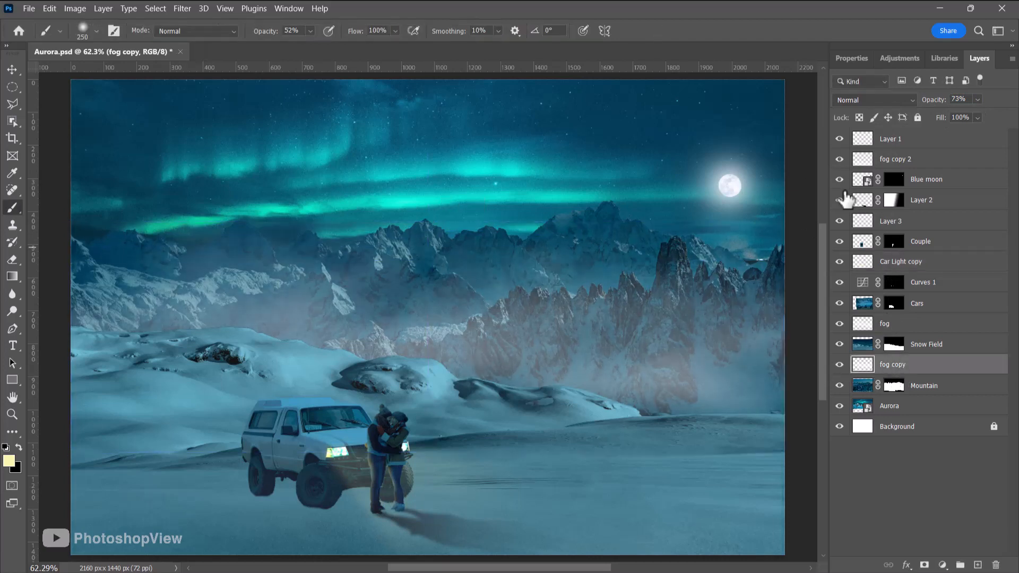
Step: Stamp all visible layers into a new top layer, rename it Image Merged, and hide every other layer
key("ctrl+shift+alt+e")
key("v")
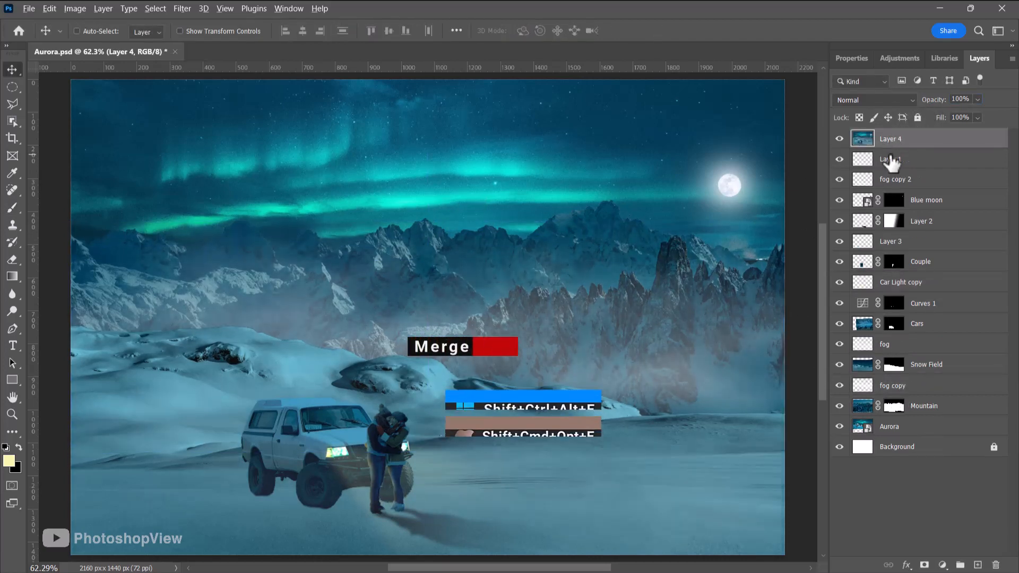
double_click(892, 141)
type("Final Image")
key("Return")
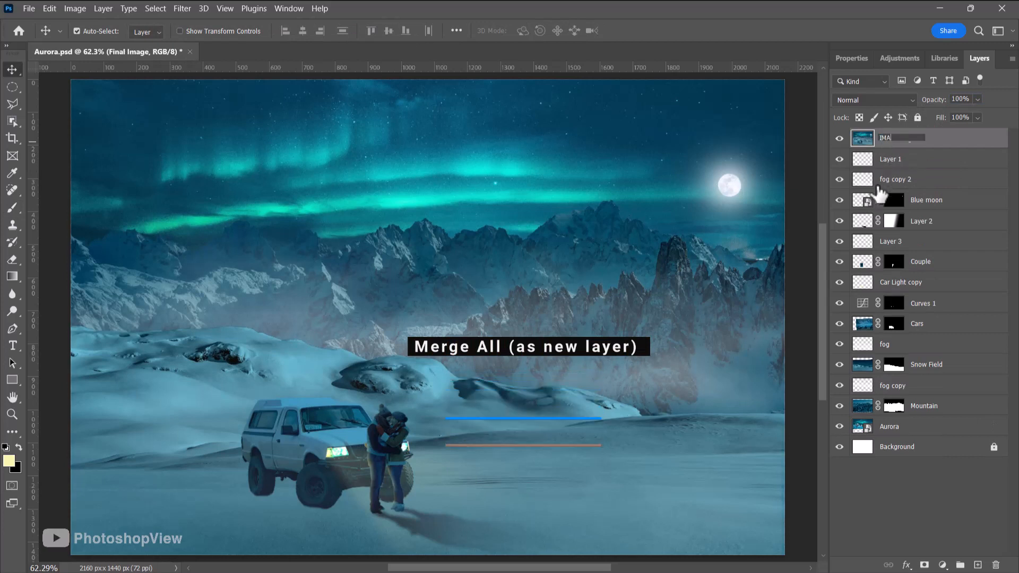
type("Merged")
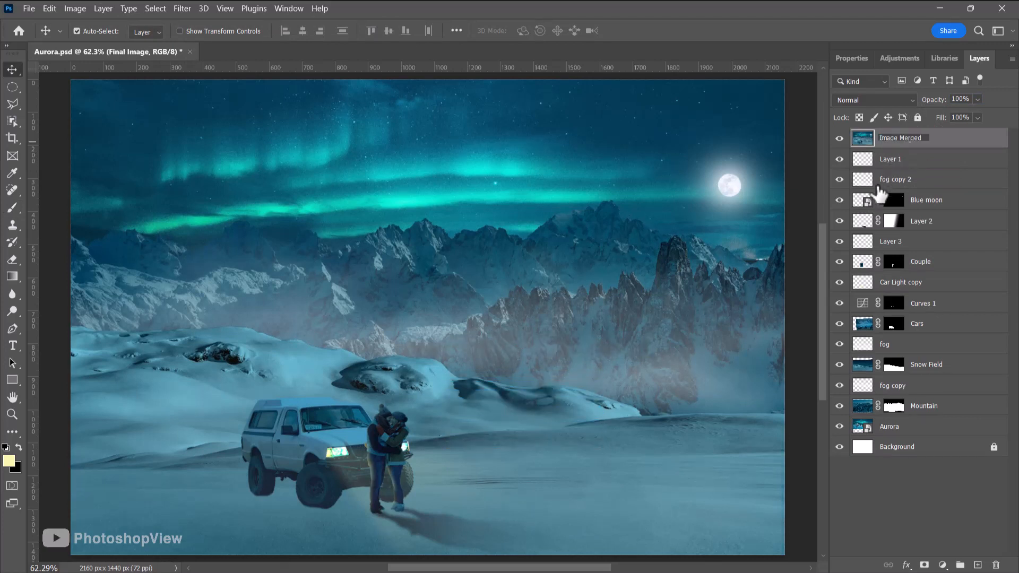
key("Return")
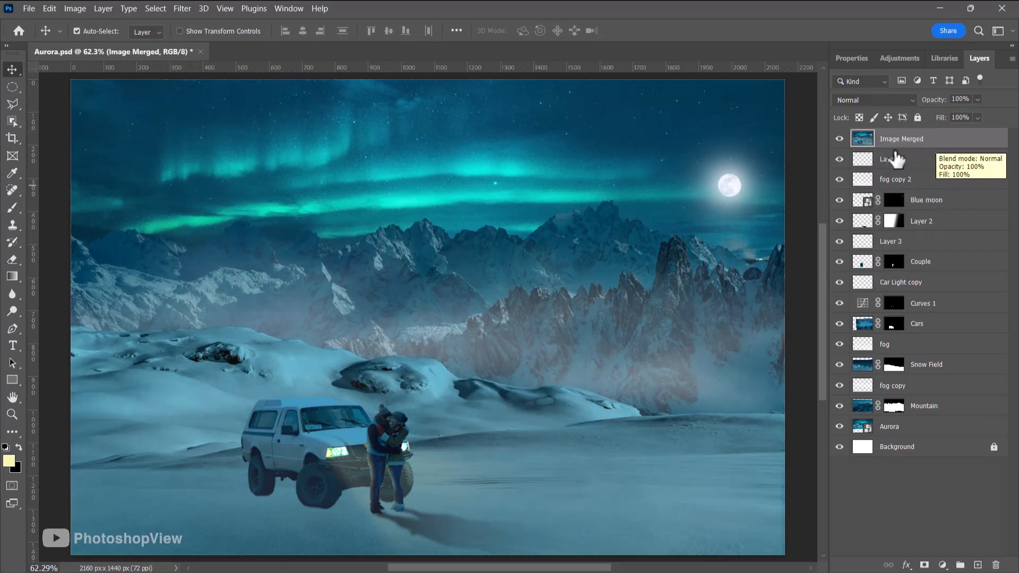
left_click(839, 140, "alt")
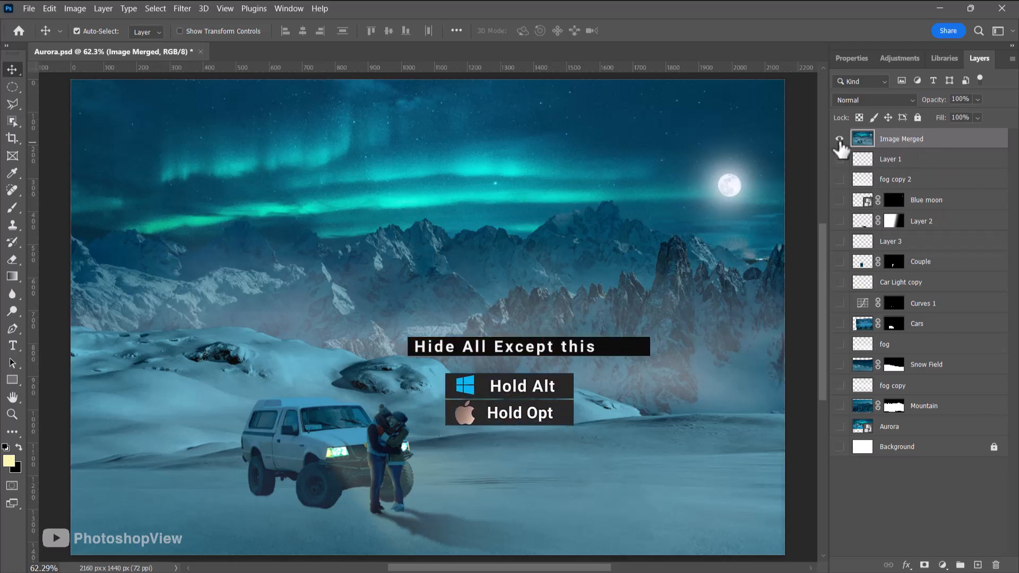
Step: Add a Brightness/Contrast adjustment layer above Image Merged and raise the contrast
left_click(942, 566)
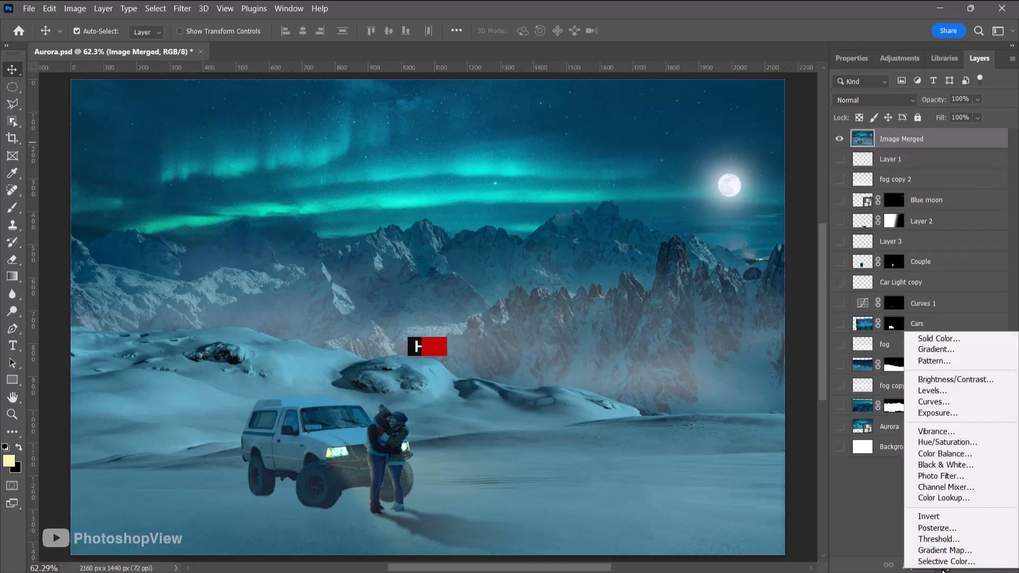
left_click(935, 380)
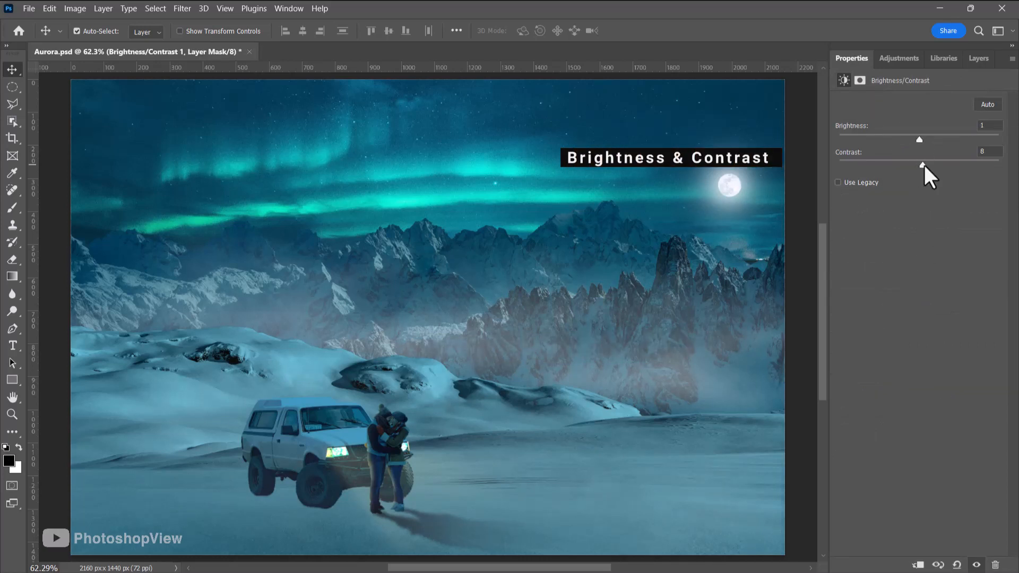
left_click(978, 59)
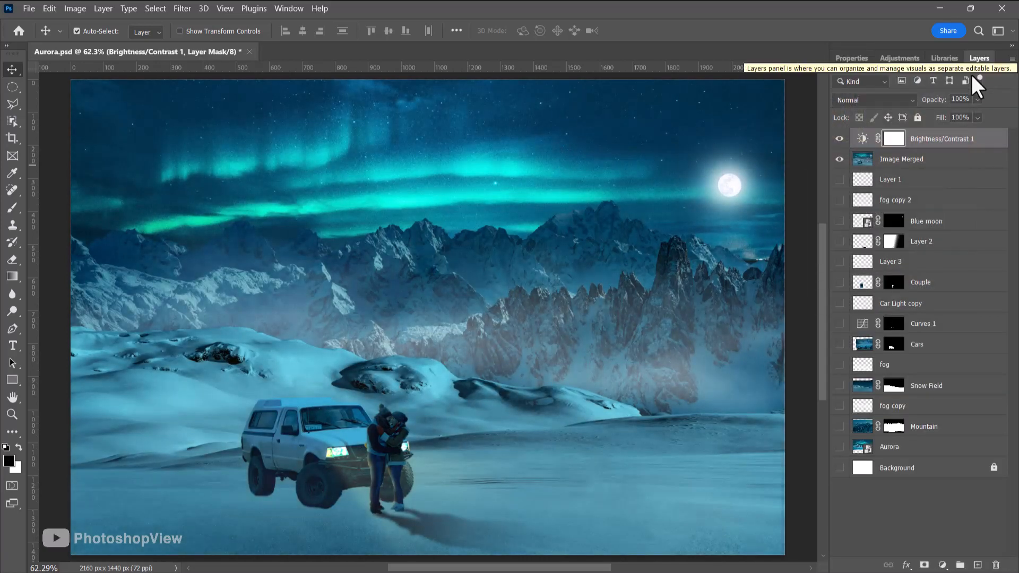
Step: Add a Levels adjustment layer with midtones at 0.91 and the white input at 246
left_click(943, 565)
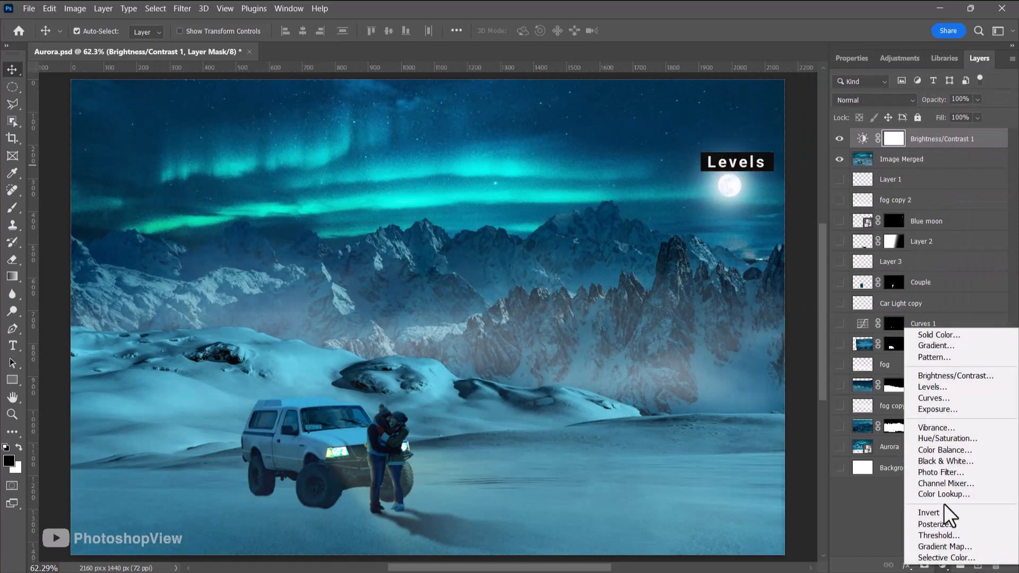
left_click(934, 386)
left_click_drag(932, 207, 938, 208)
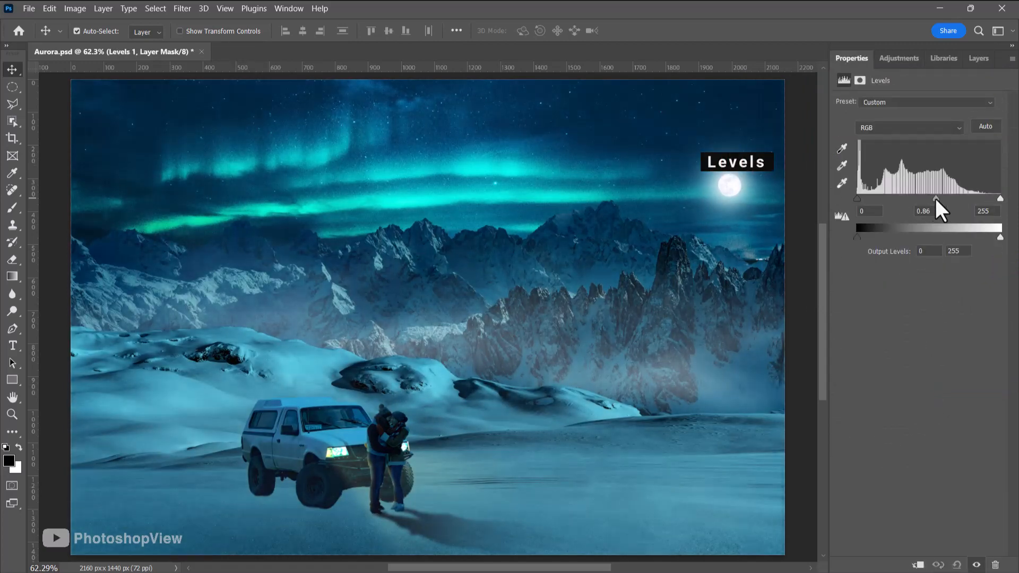
left_click_drag(1000, 198, 992, 199)
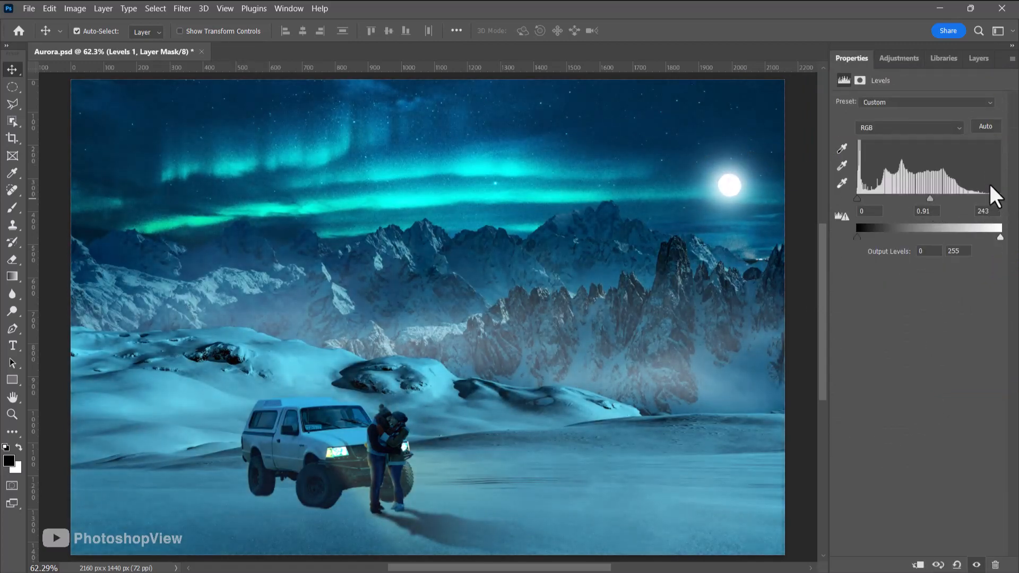
left_click(978, 58)
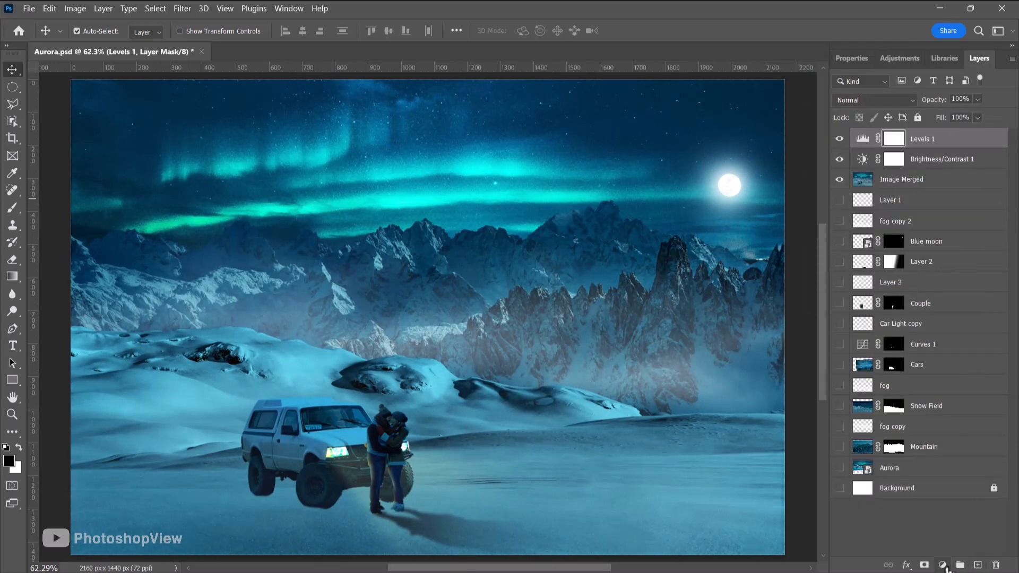
Step: Add an Exposure adjustment layer and set its gamma correction to 0.98
left_click(943, 565)
left_click(938, 411)
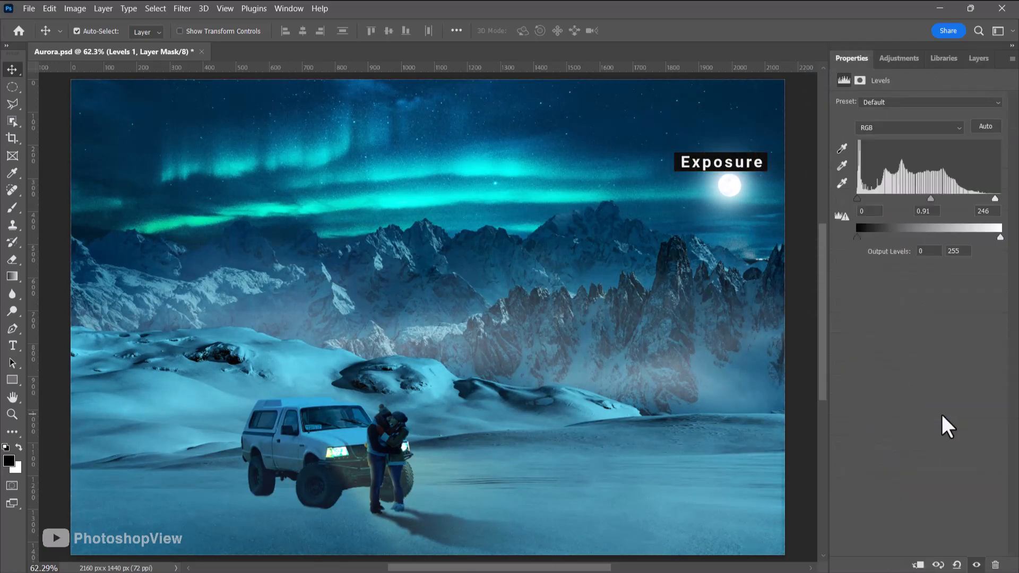
left_click_drag(919, 187, 921, 187)
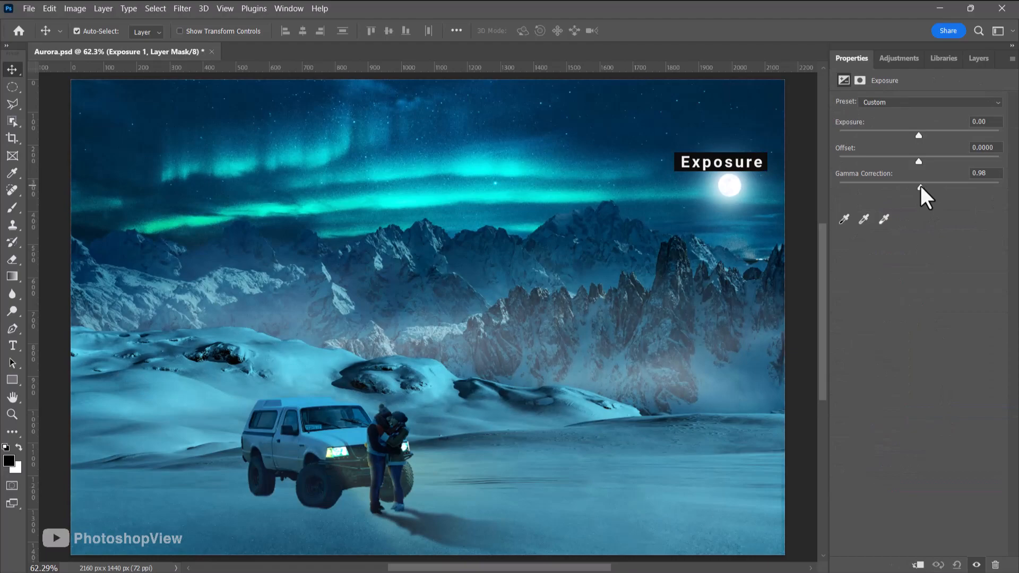
left_click(978, 59)
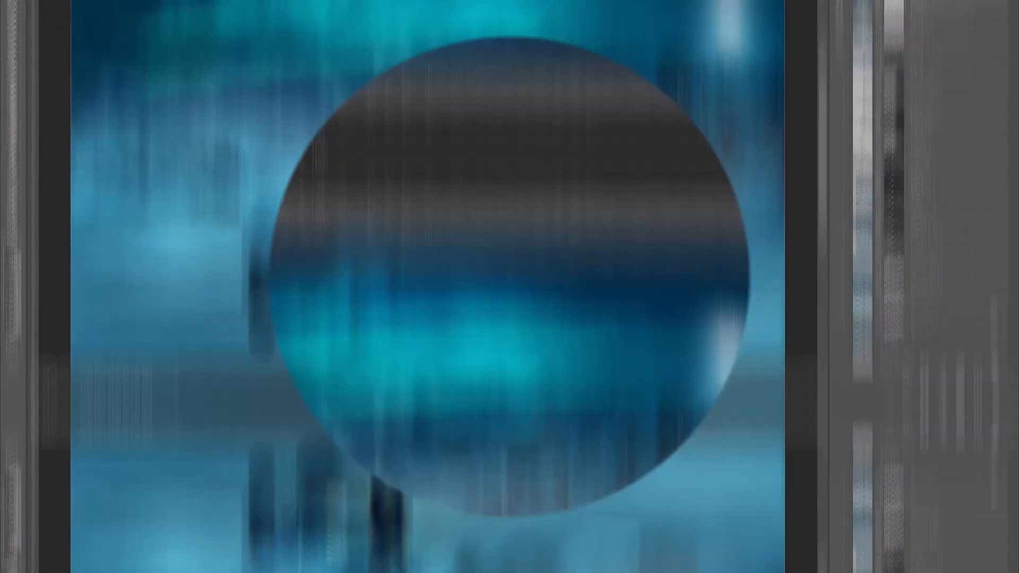